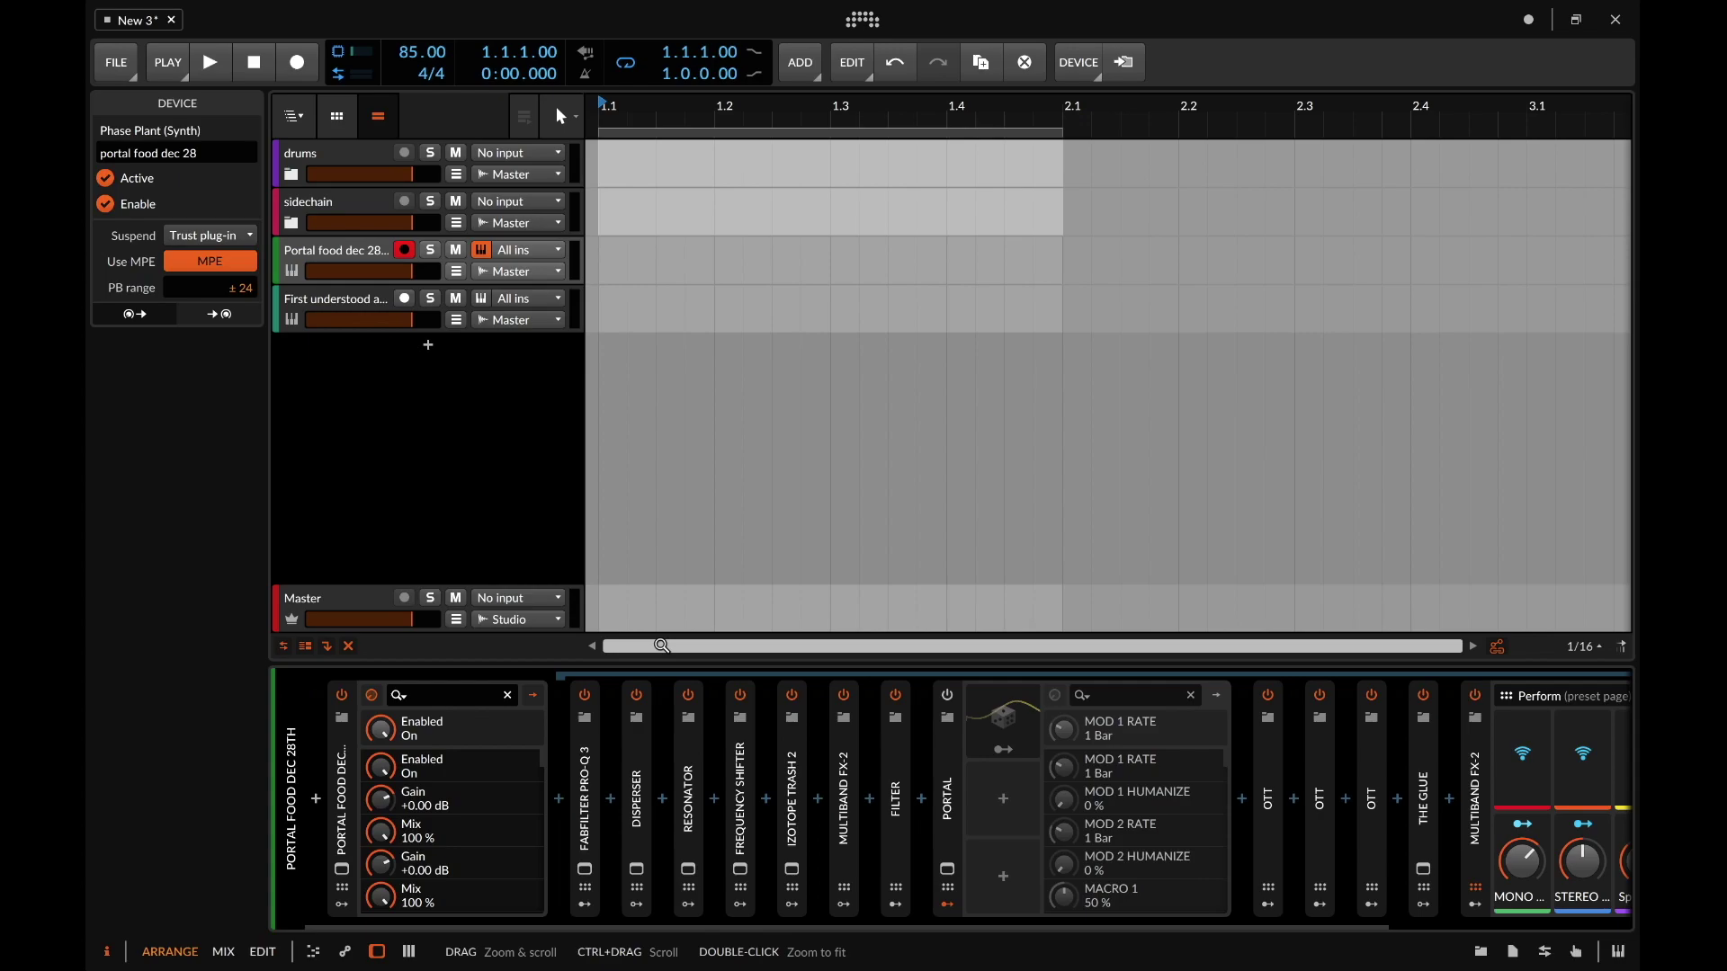
Step: Show the Portal food dec 28th track's settings in the inspector
{"action": "left_click", "coordinate": [800, 408]}
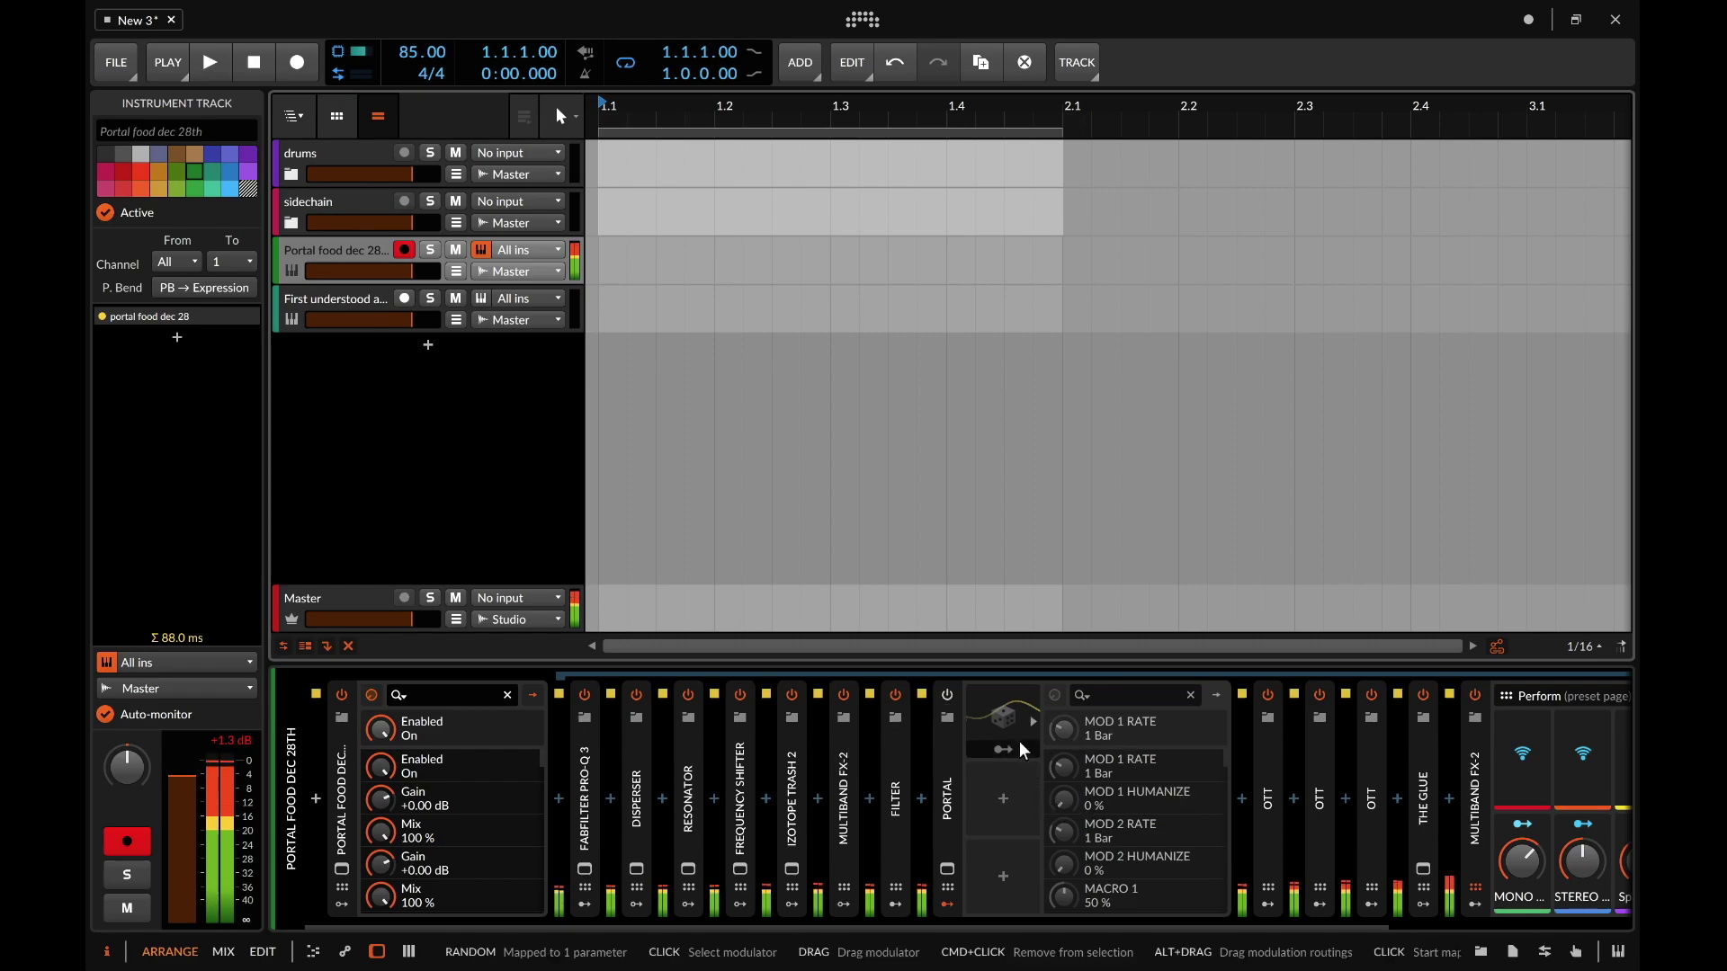
Step: Inspect the Filter modulators and the Portal device, then switch to the First understood arp track
{"action": "left_click", "coordinate": [898, 904]}
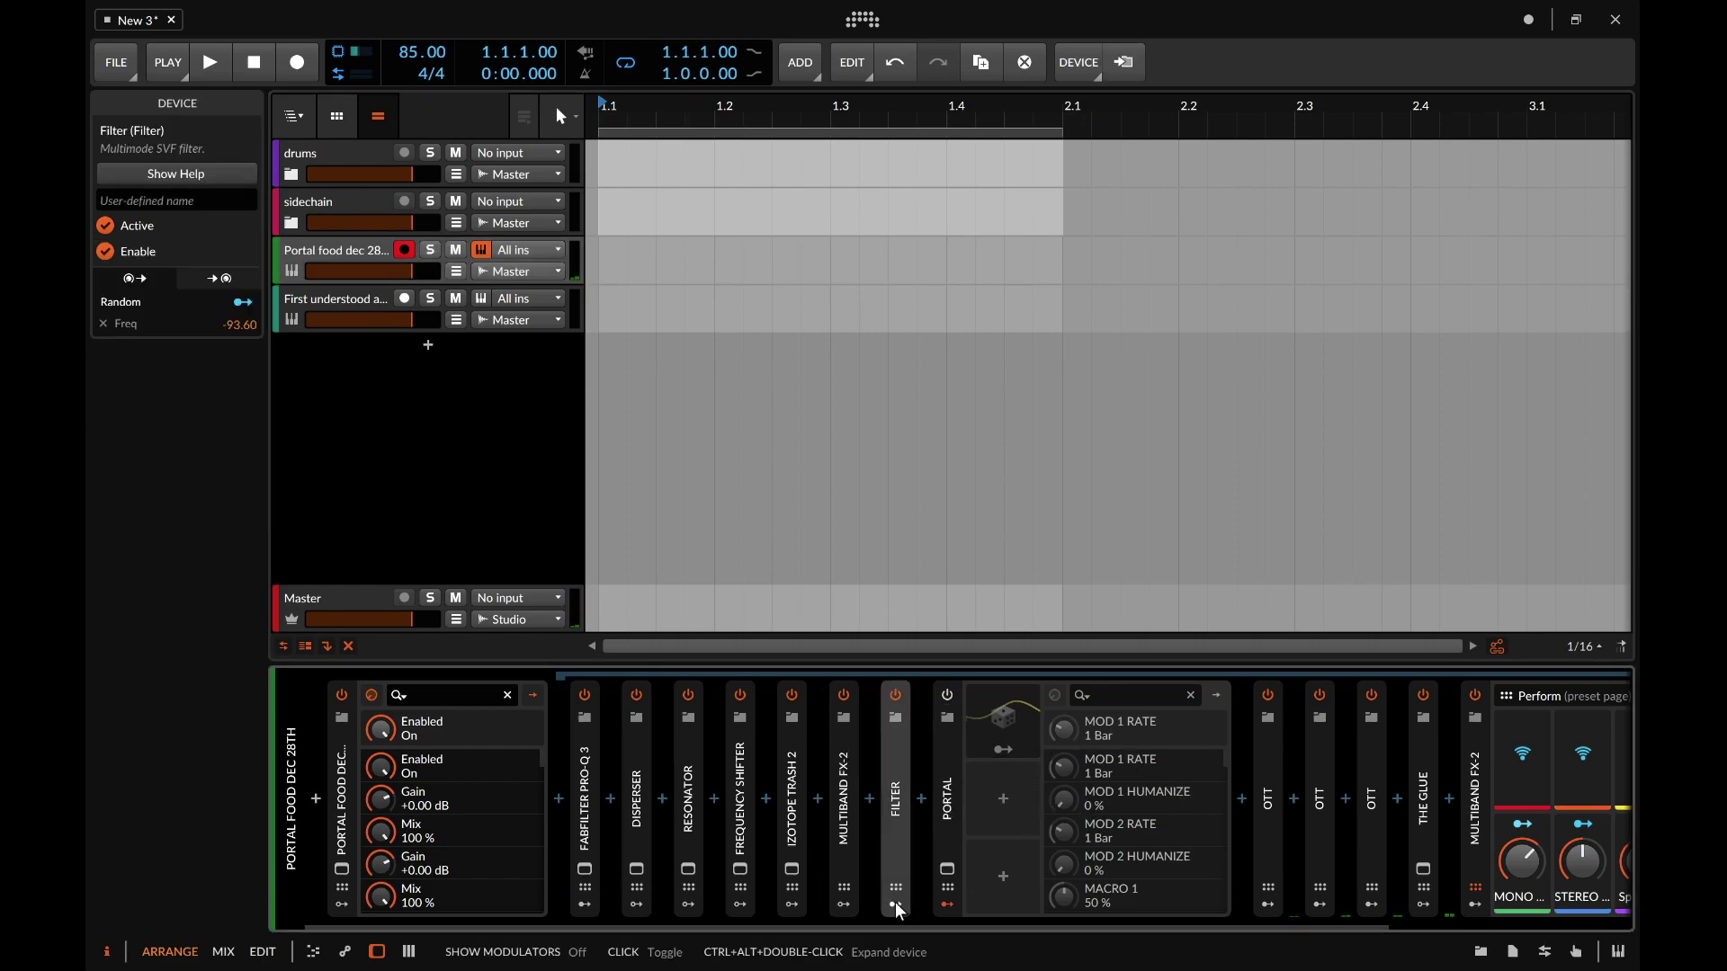
{"action": "left_click", "coordinate": [897, 904]}
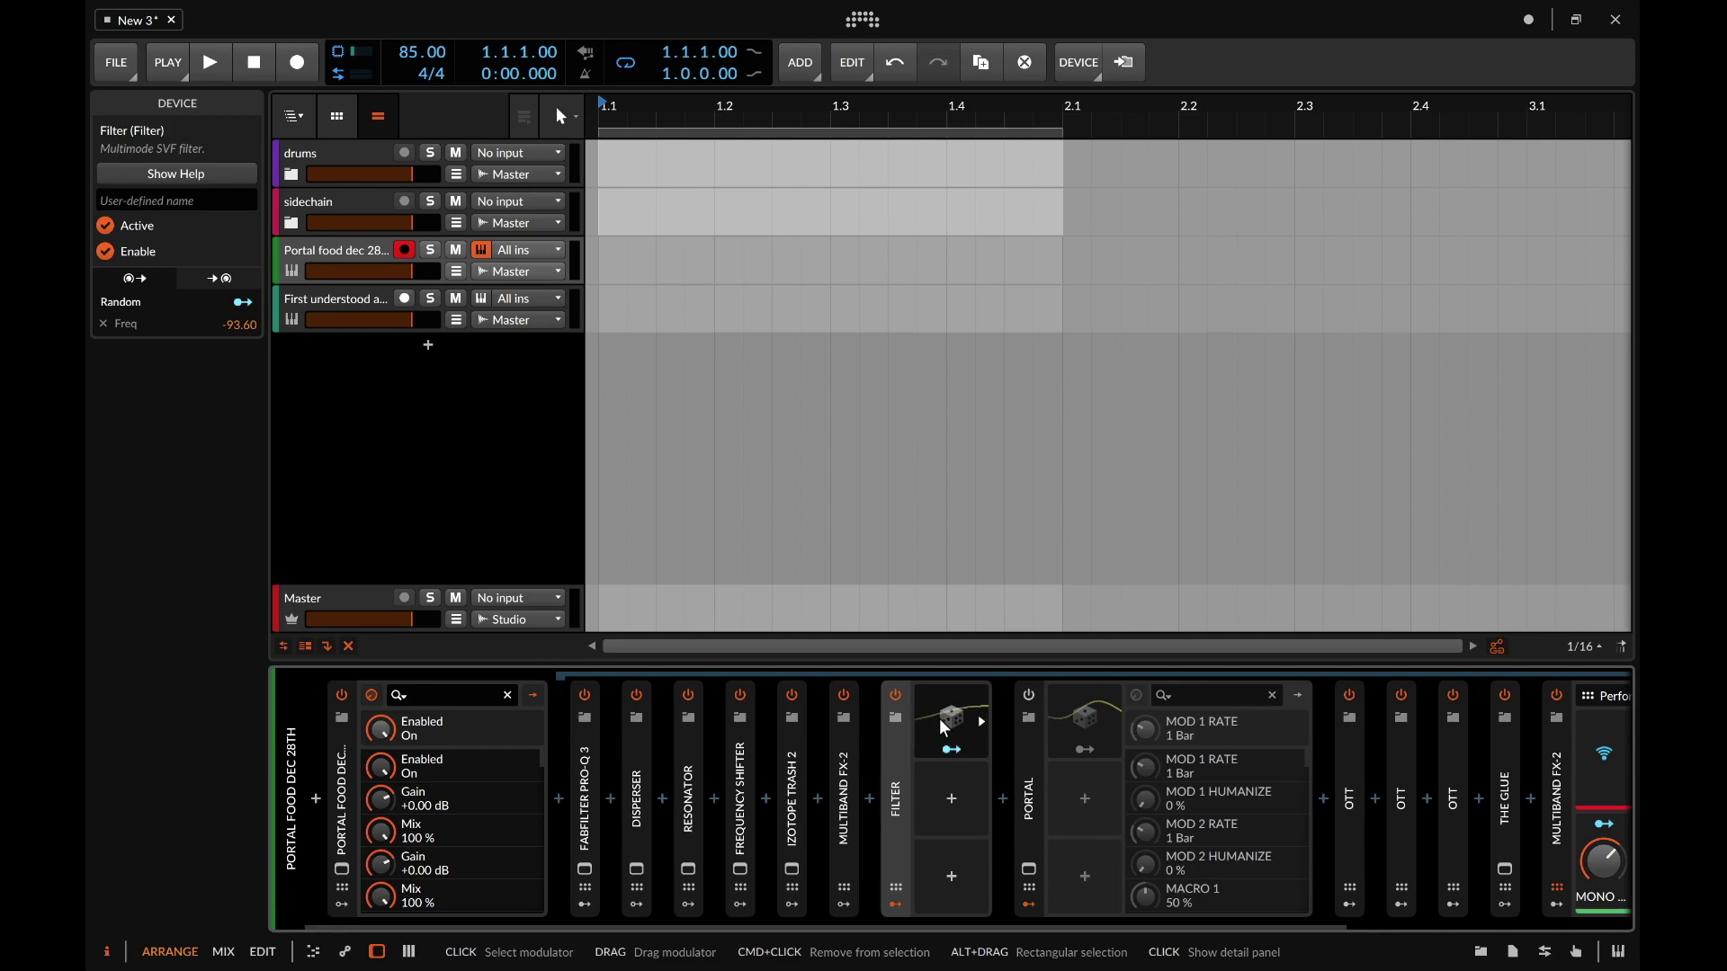
{"action": "left_click", "coordinate": [1030, 763]}
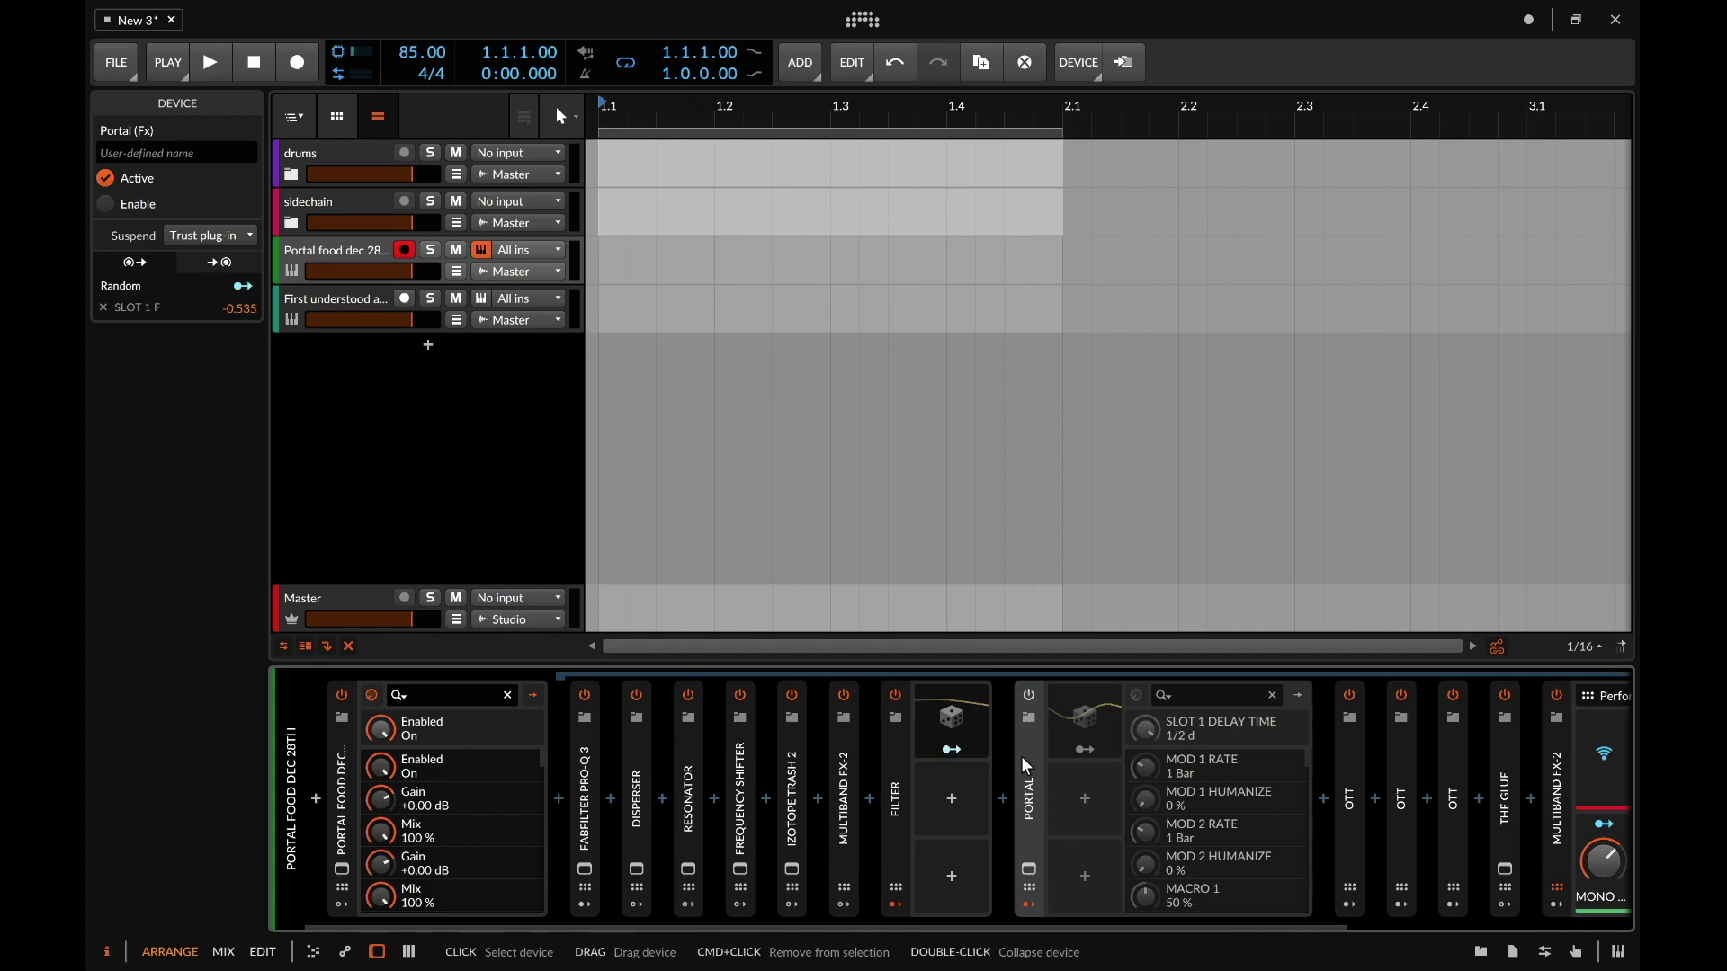
{"action": "left_click", "coordinate": [355, 308]}
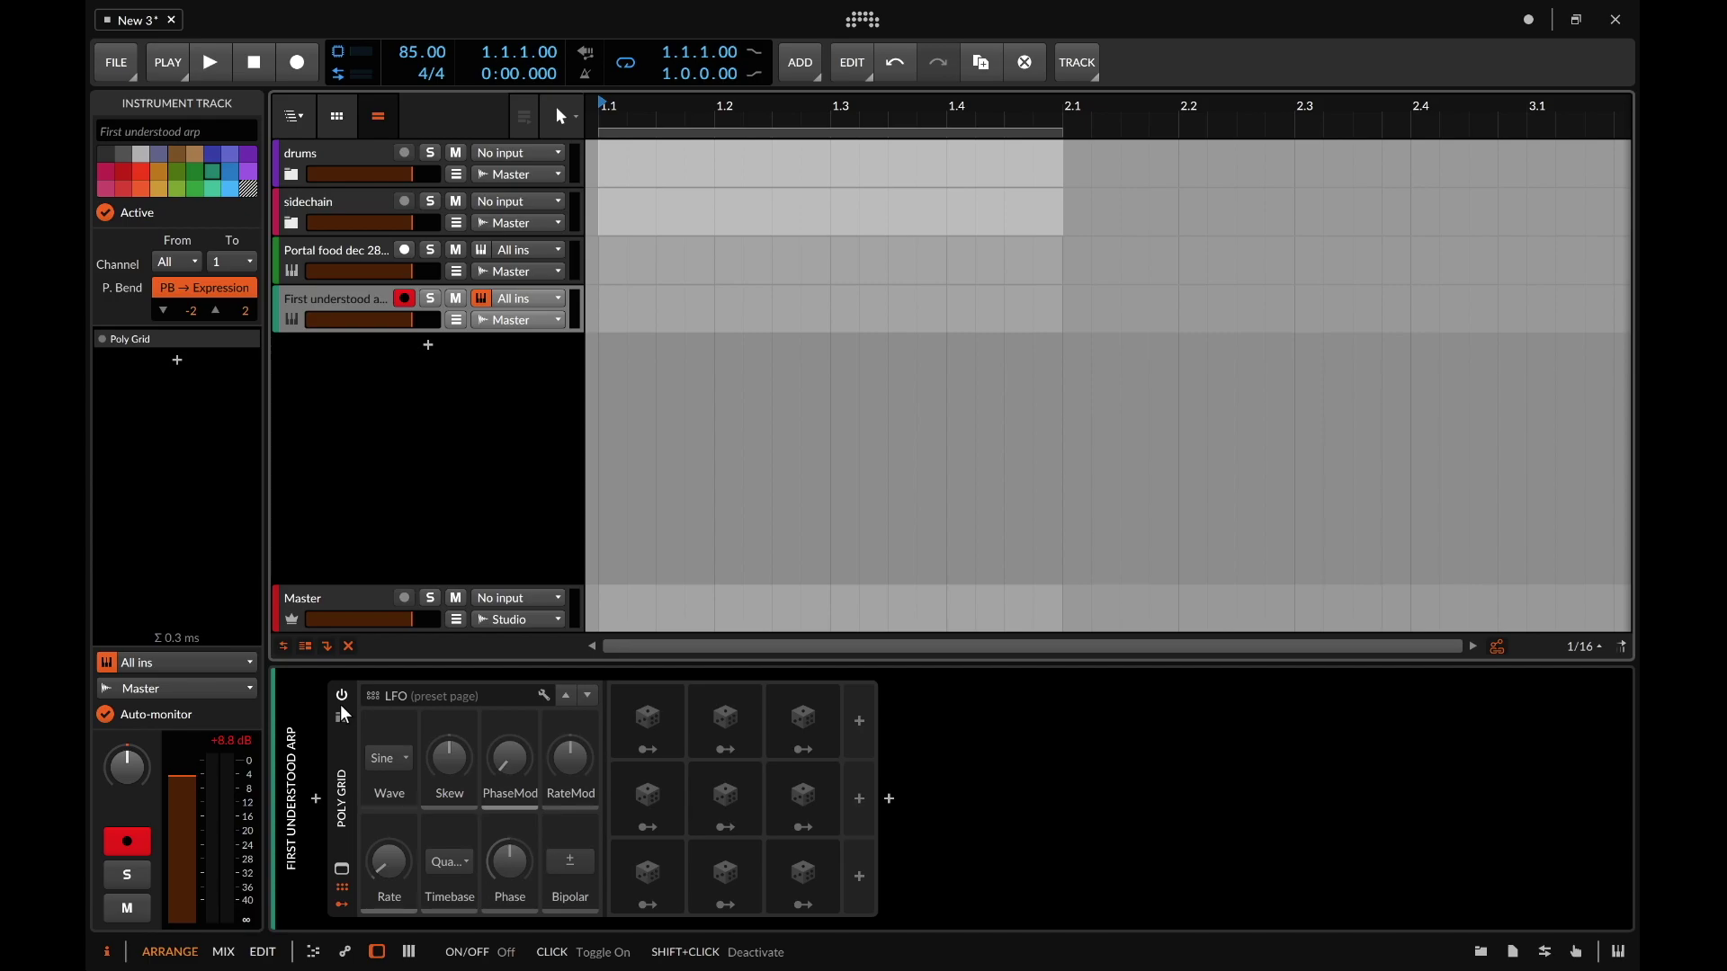
Step: Select the Poly Grid device on First understood arp and switch it on
{"action": "left_click", "coordinate": [347, 752]}
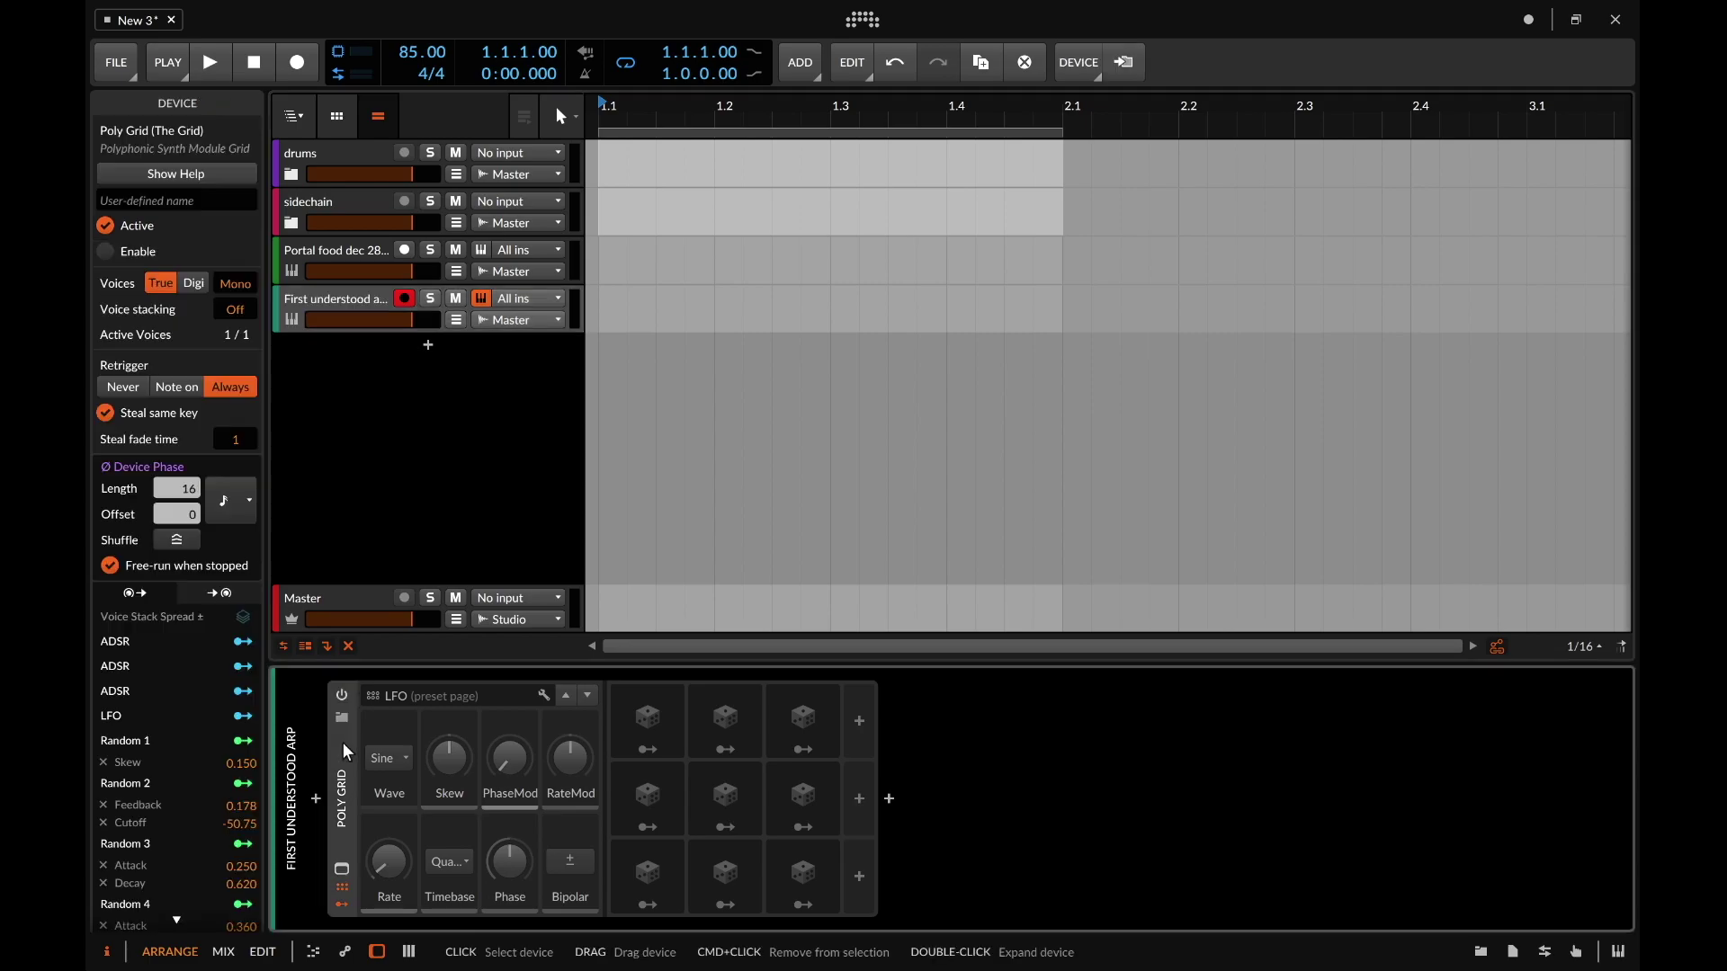
{"action": "left_click", "coordinate": [342, 697]}
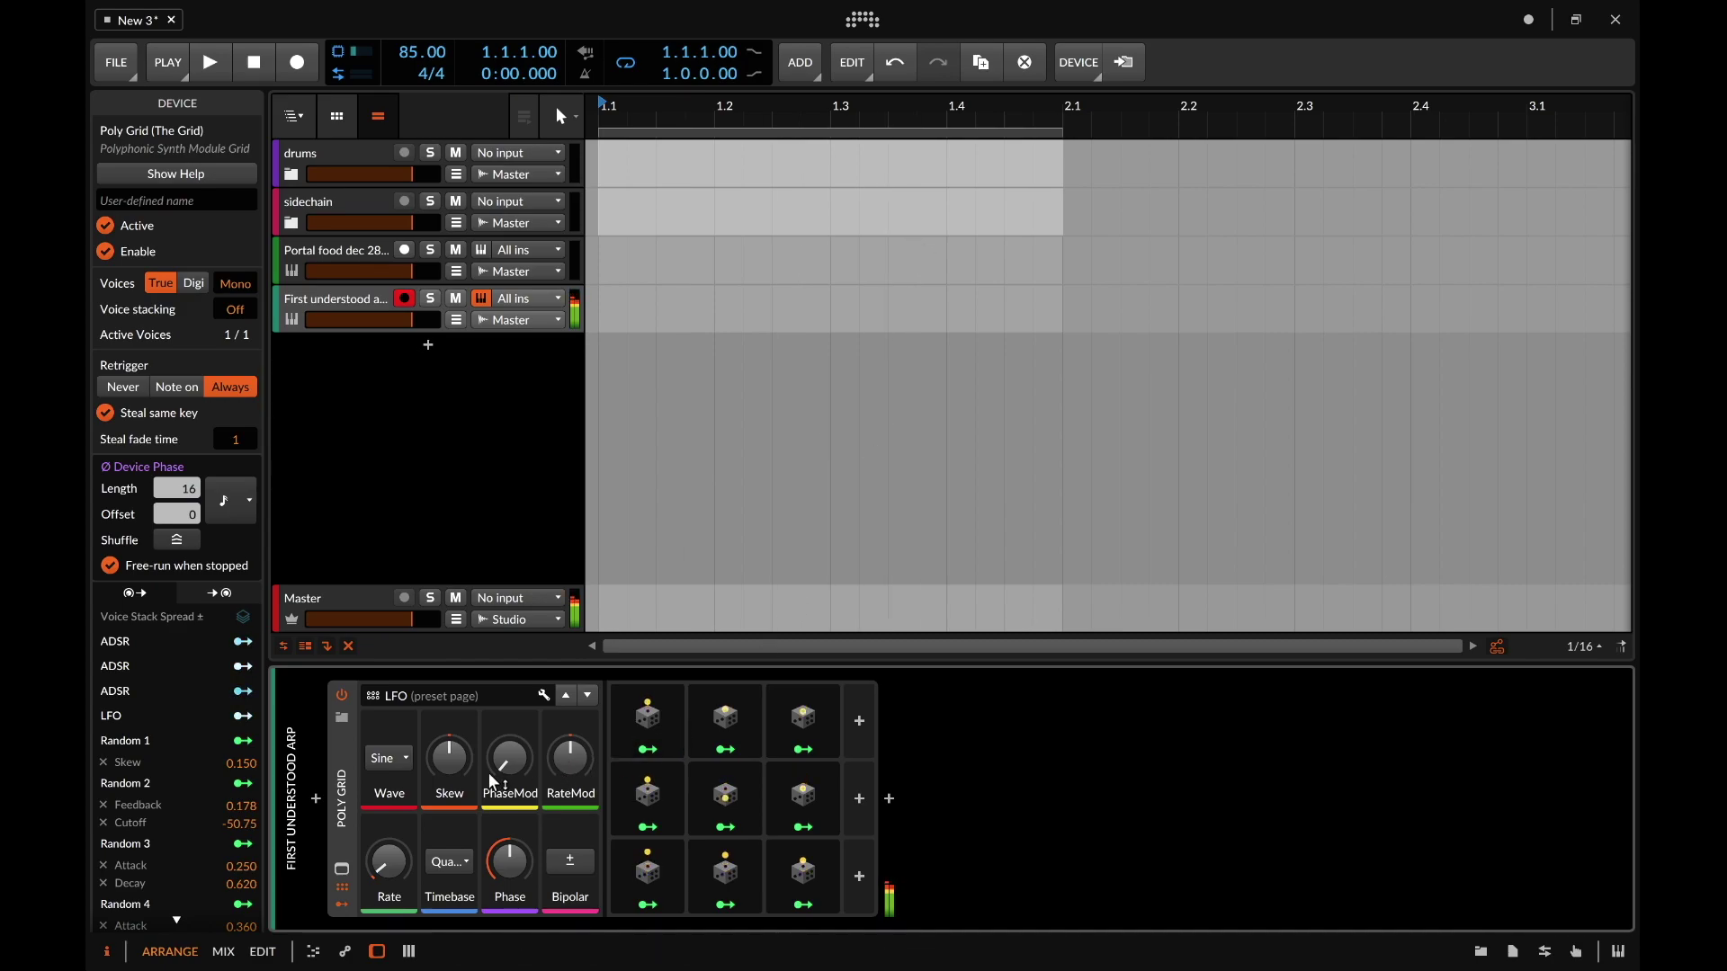
Step: Open the full Grid patch editor and scroll around its canvas
{"action": "left_click", "coordinate": [341, 868]}
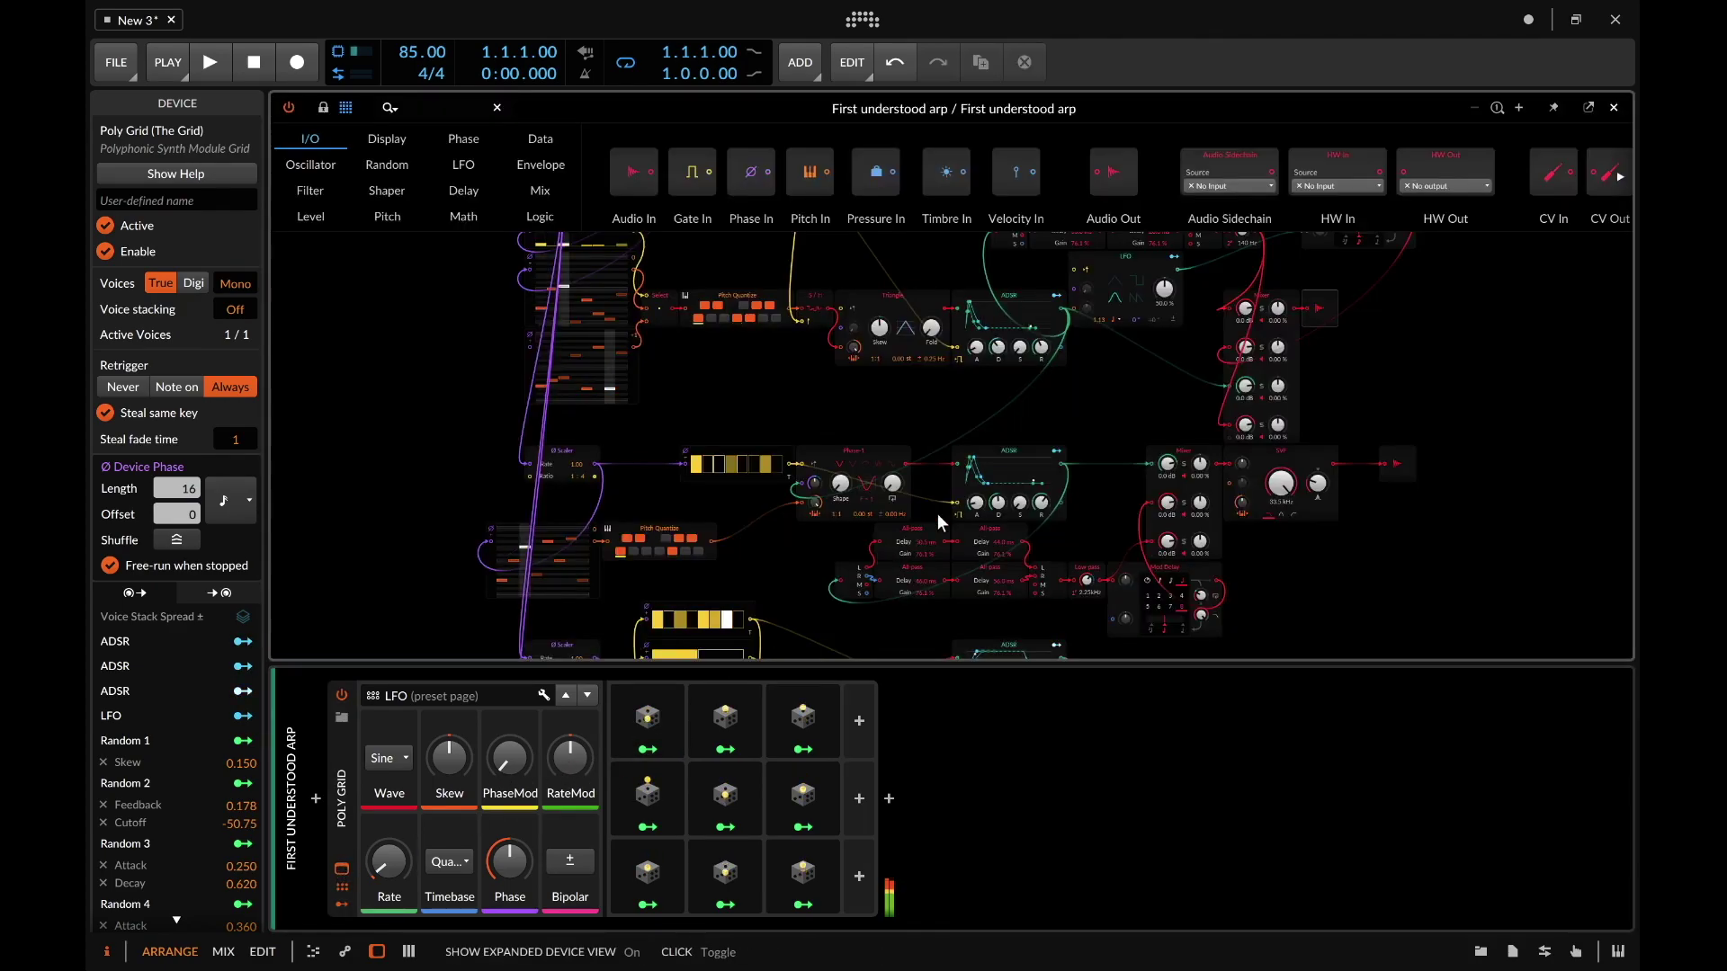
{"action": "scroll", "coordinate": [1038, 446], "scroll_direction": "up", "scroll_amount": 5}
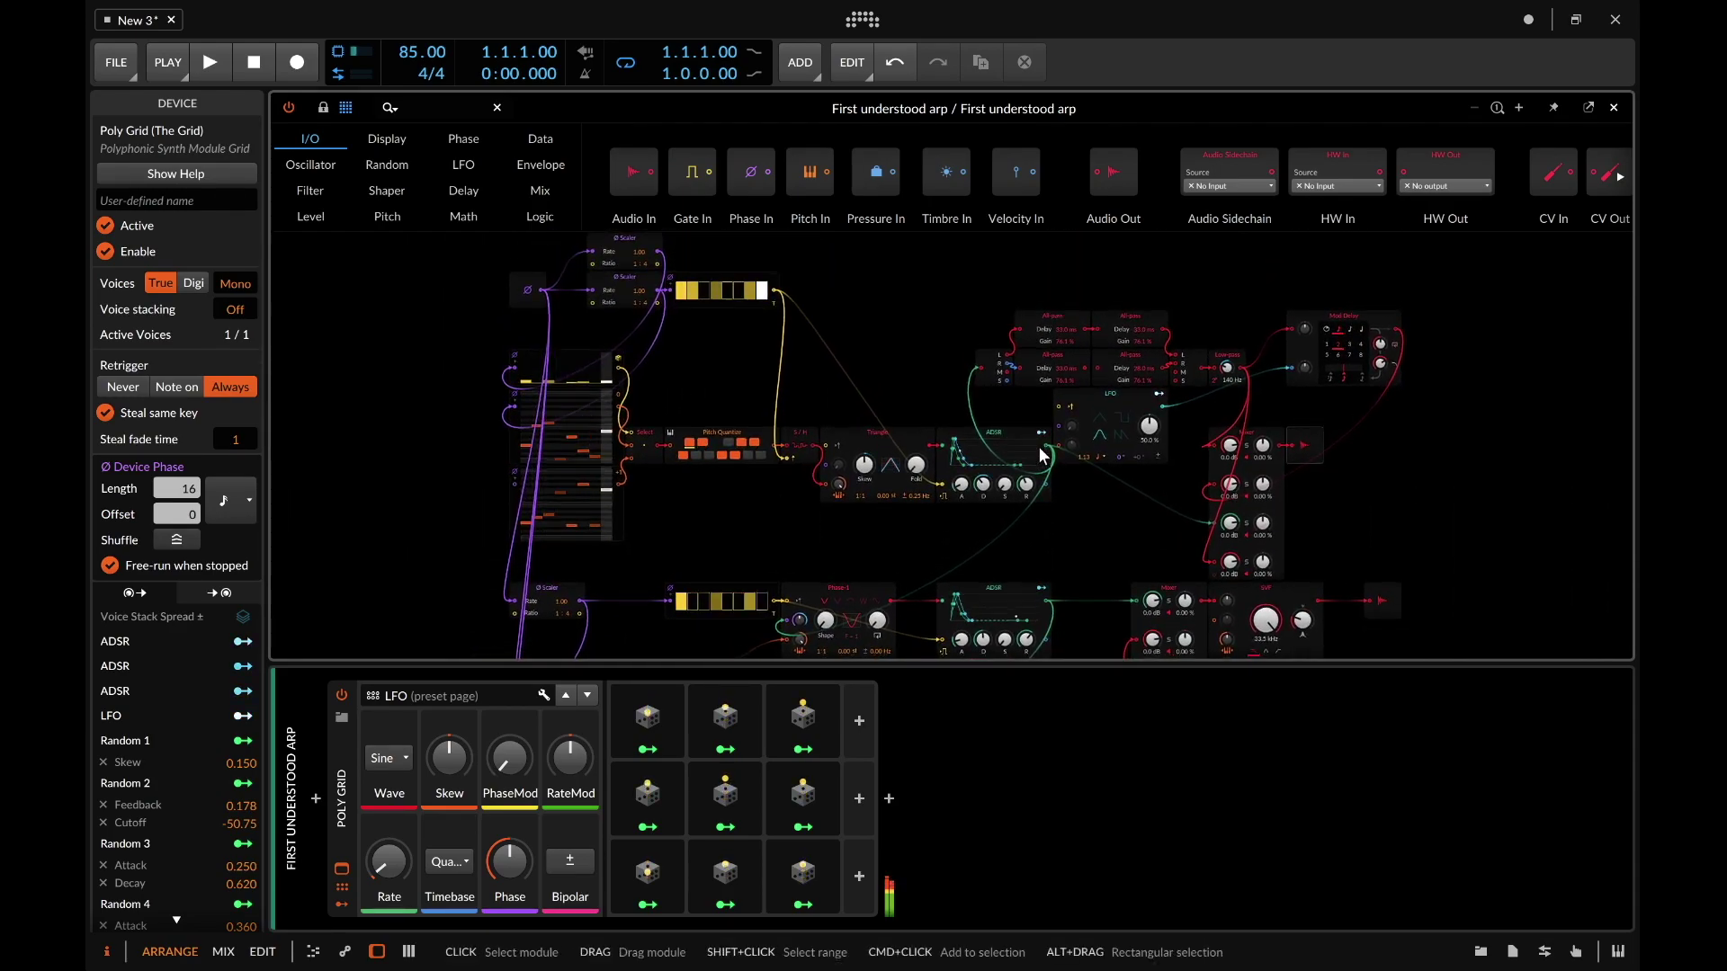
{"action": "scroll", "coordinate": [1041, 454], "scroll_direction": "down", "scroll_amount": 5}
{"action": "scroll", "coordinate": [1041, 454], "scroll_direction": "down", "scroll_amount": 10}
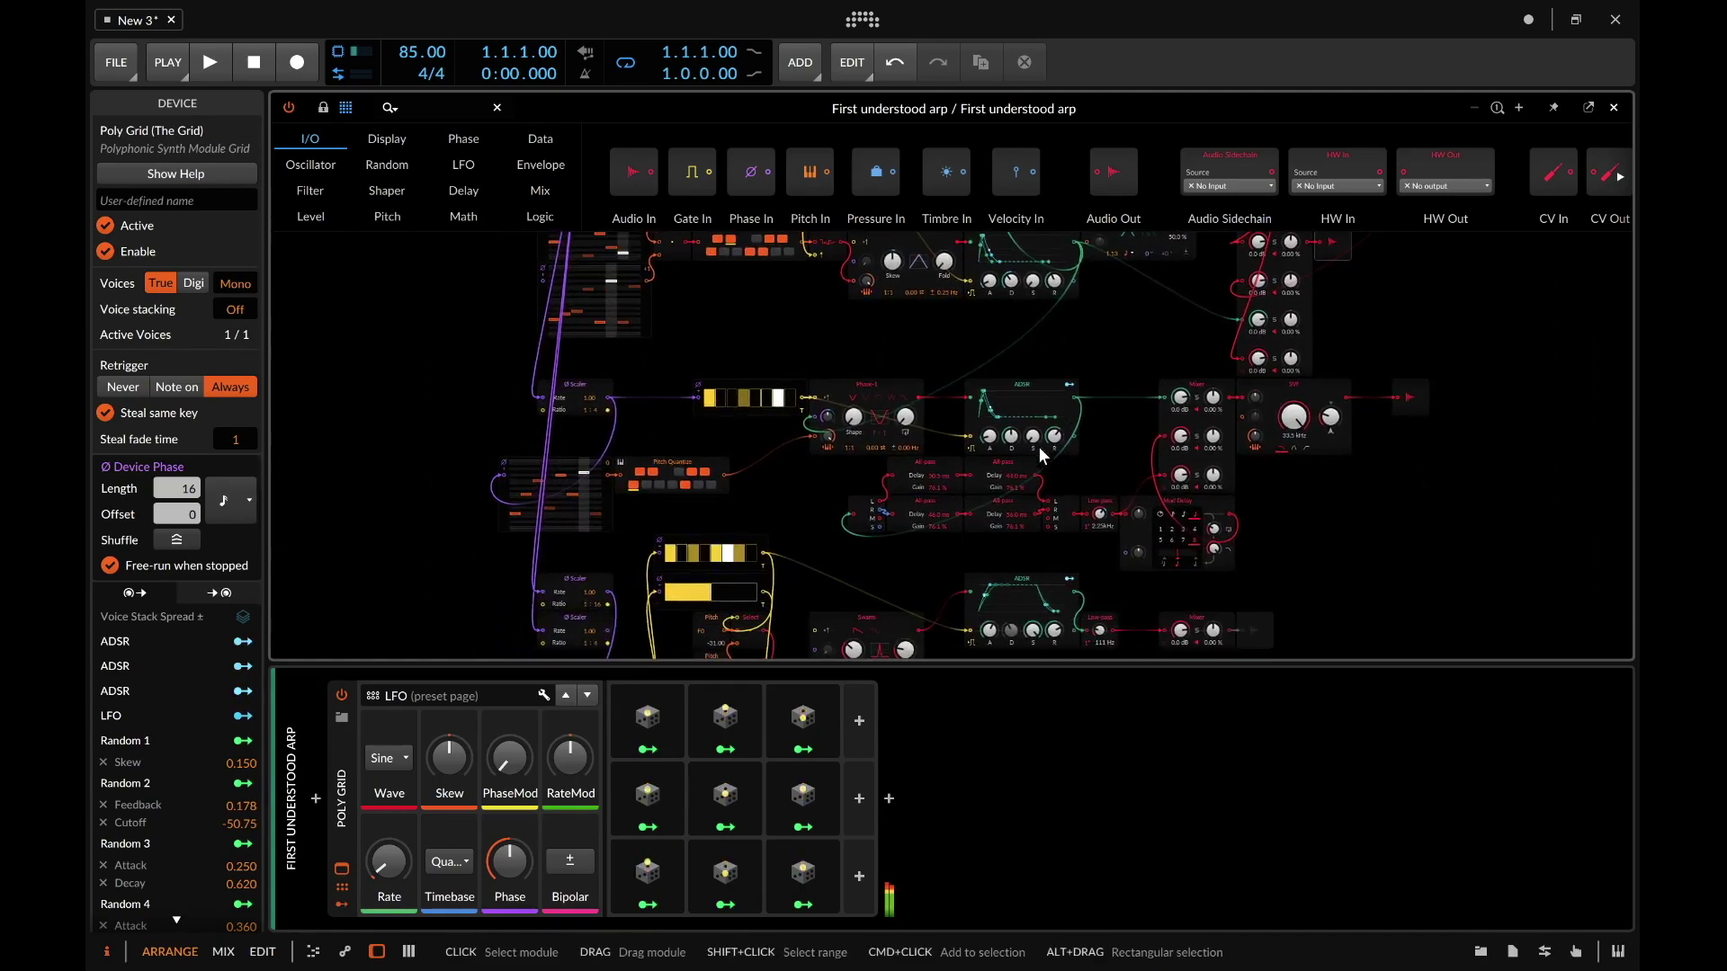
Step: Turn the Poly Grid off, expand its device panel, and turn it back on
{"action": "left_click", "coordinate": [340, 699]}
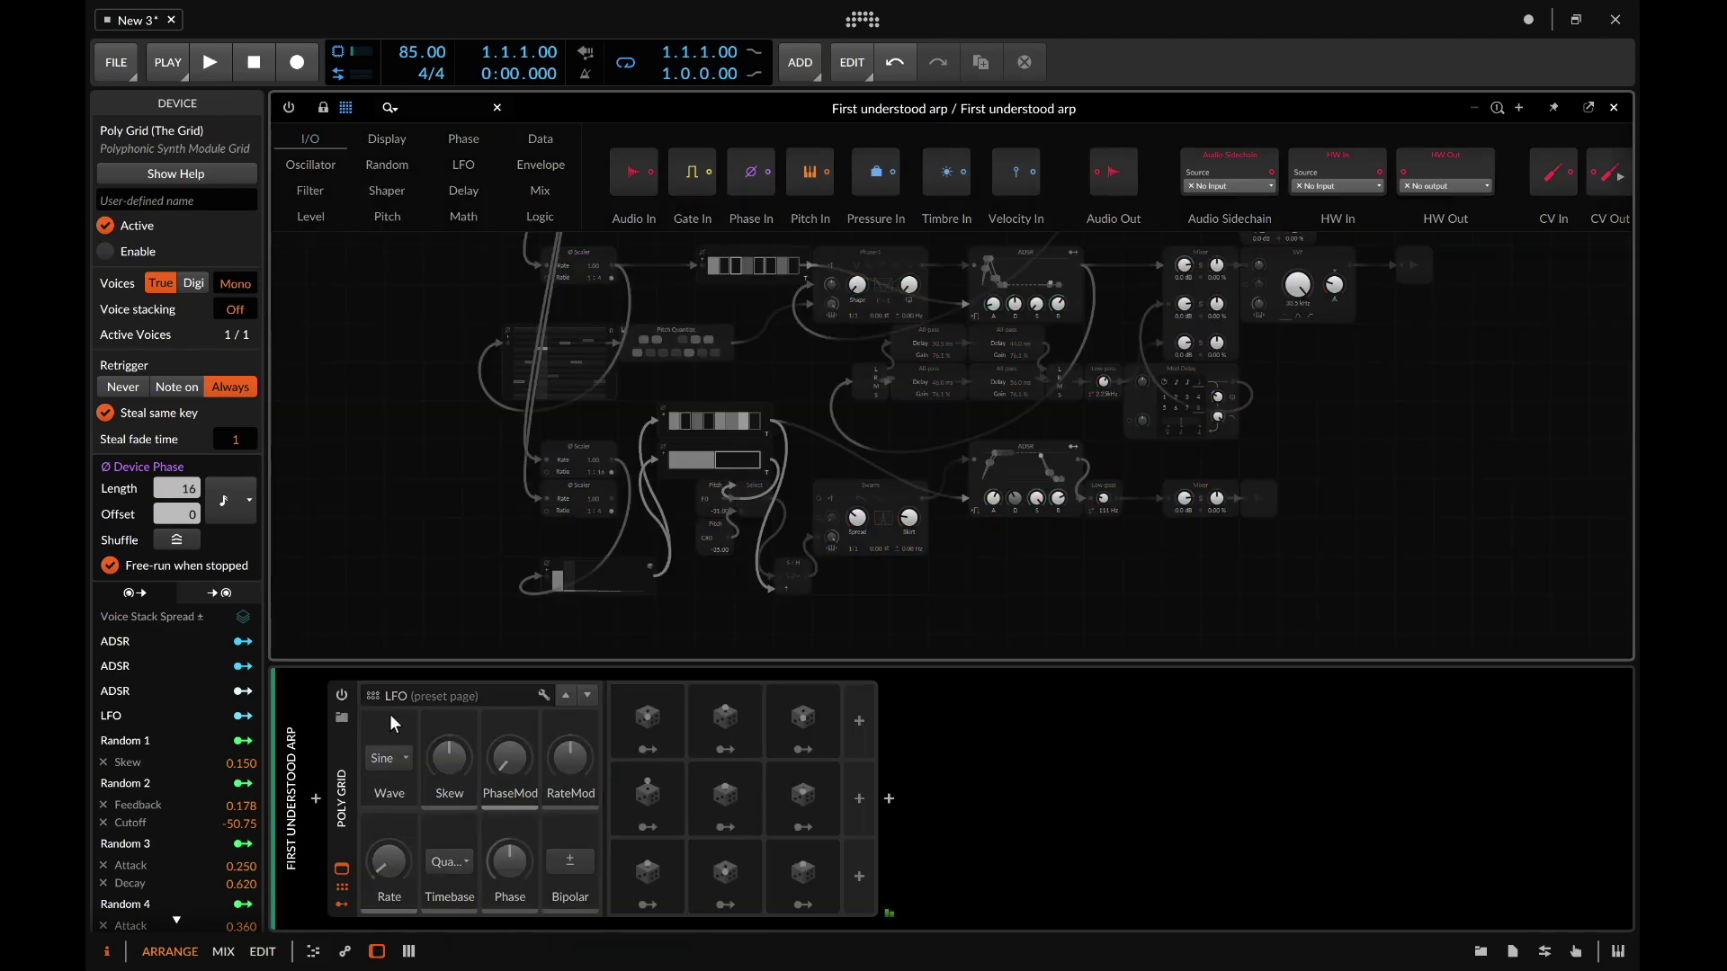
{"action": "scroll", "coordinate": [594, 499], "scroll_direction": "up", "scroll_amount": 6}
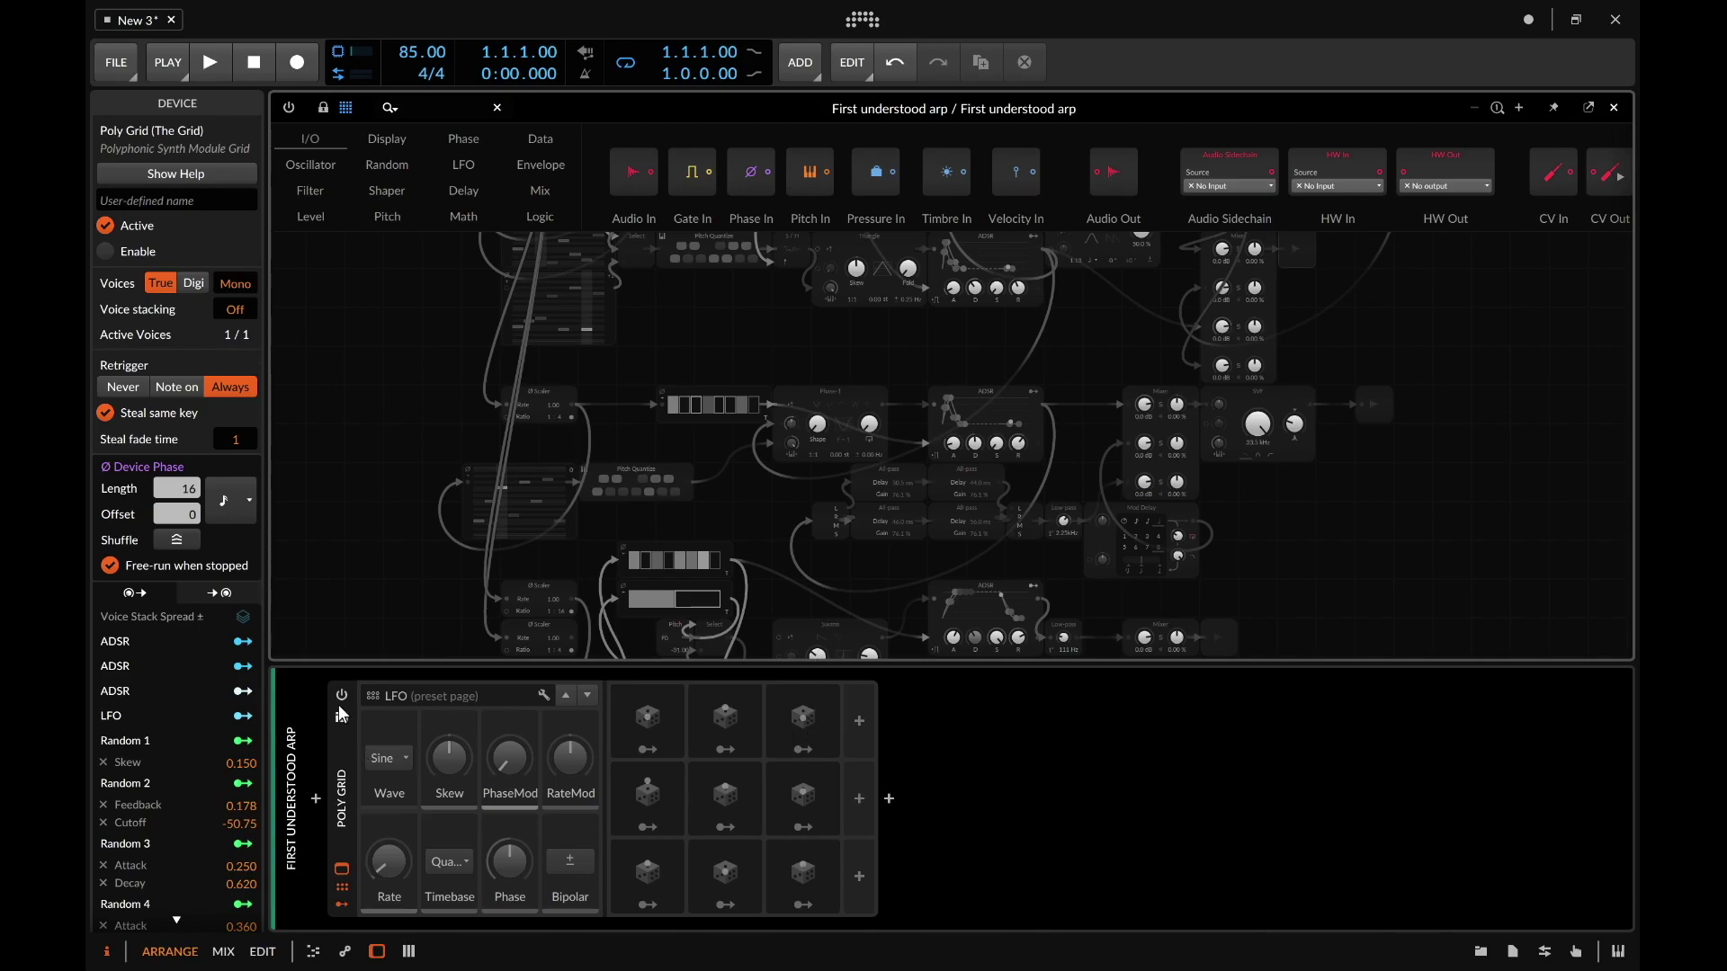
{"action": "left_click", "coordinate": [342, 869]}
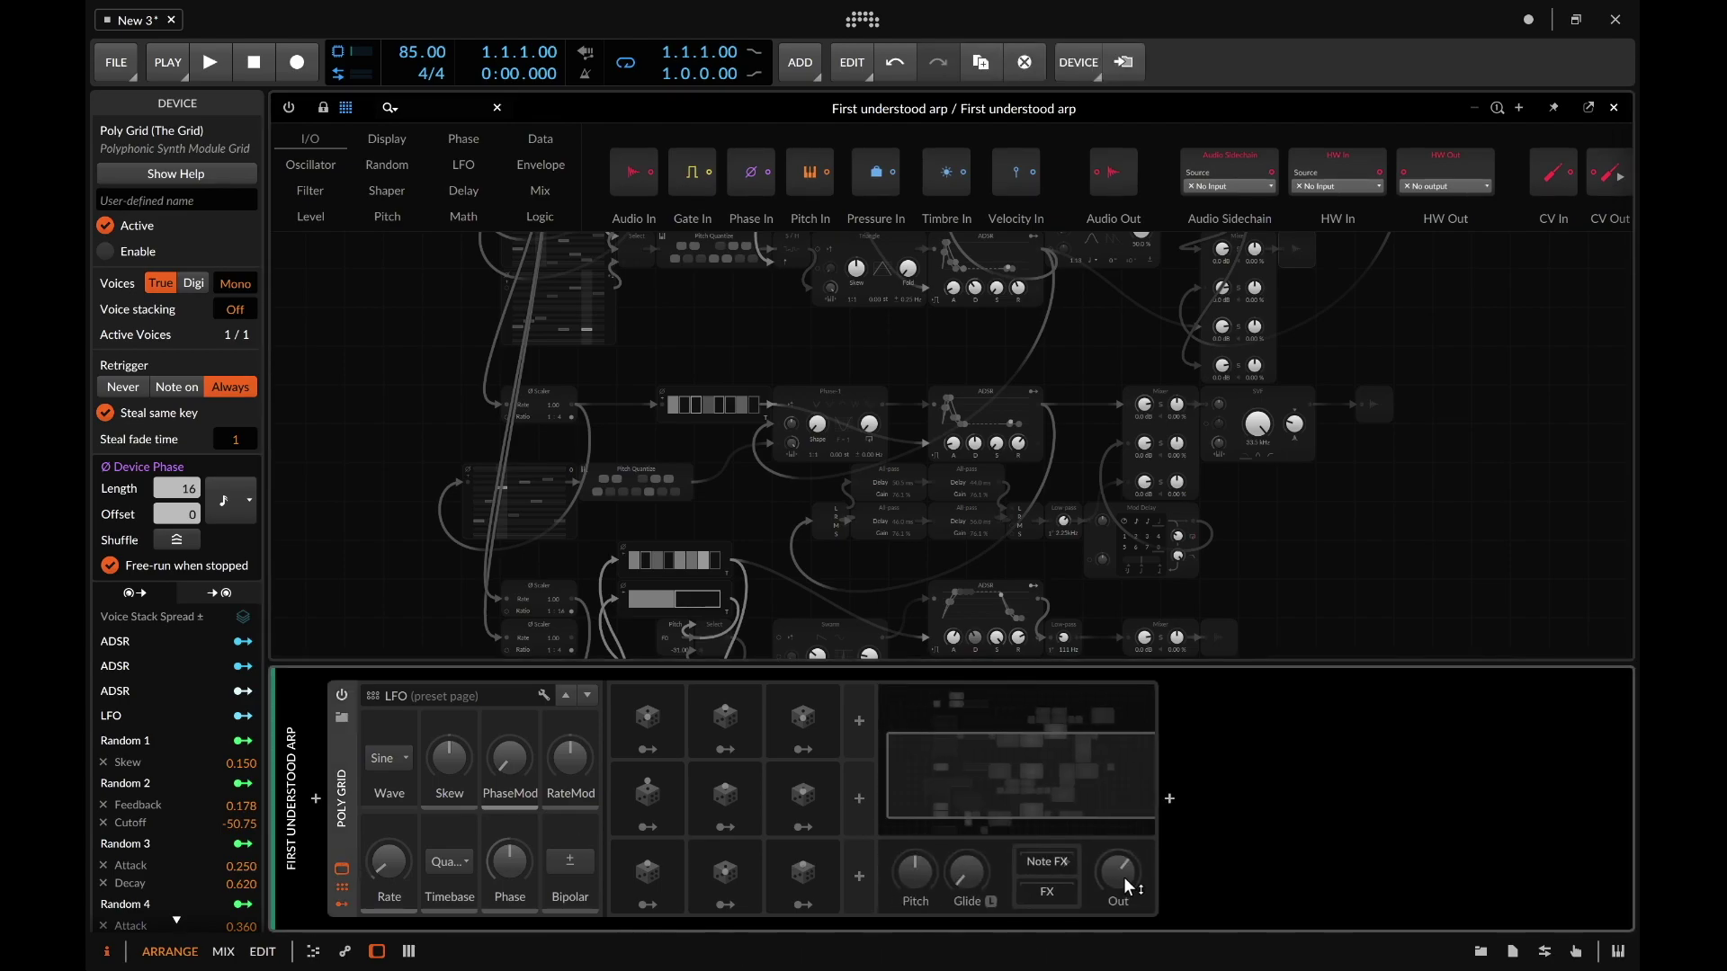
{"action": "left_click", "coordinate": [342, 695]}
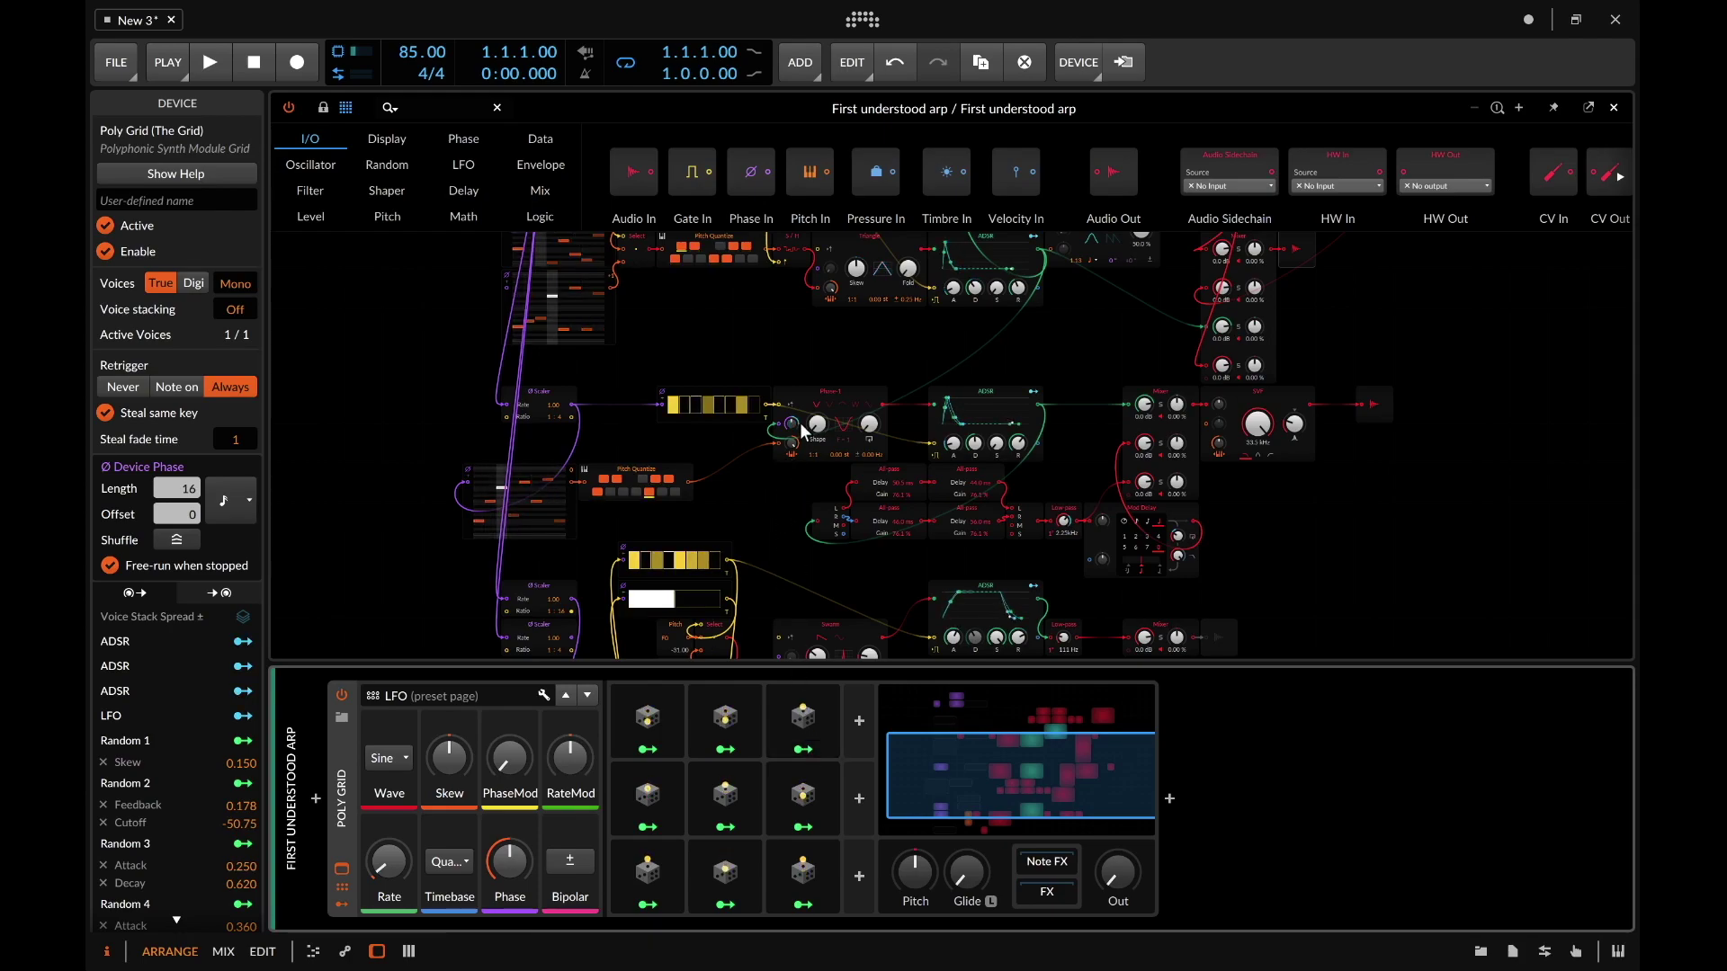
Step: Inspect the Random 7 and Random 1 modulators in the Grid, then close the Grid editor
{"action": "scroll", "coordinate": [801, 423], "scroll_direction": "up", "scroll_amount": 5}
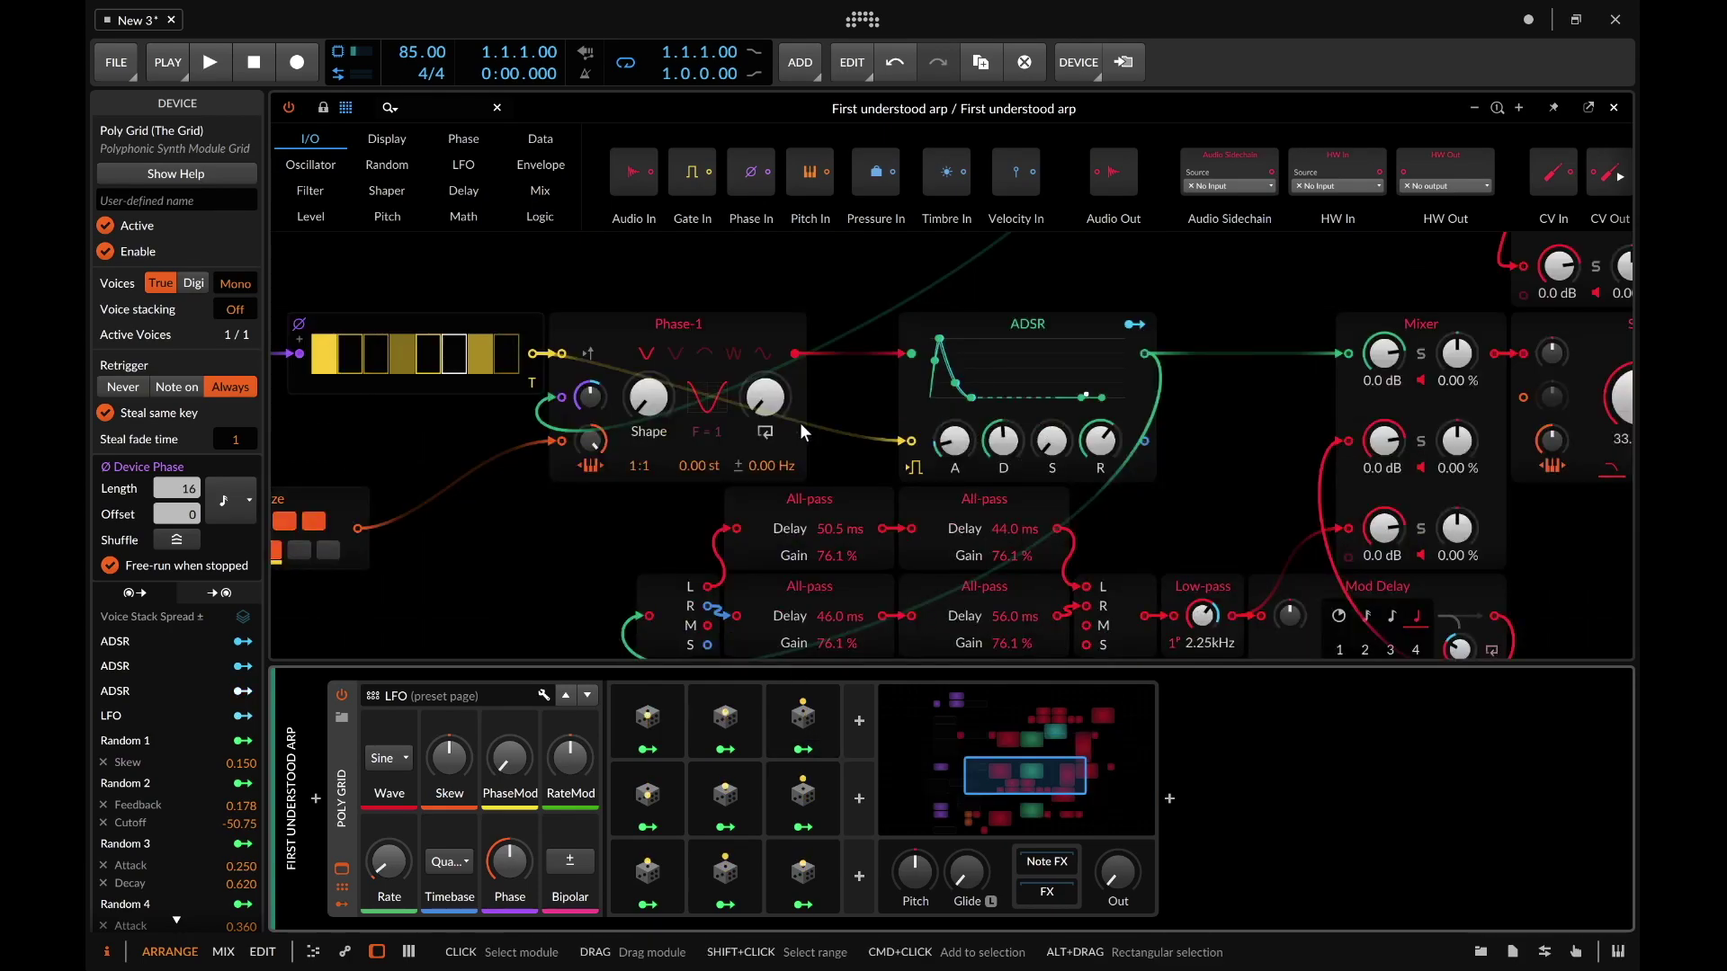
{"action": "scroll", "coordinate": [800, 423], "scroll_direction": "up", "scroll_amount": 5}
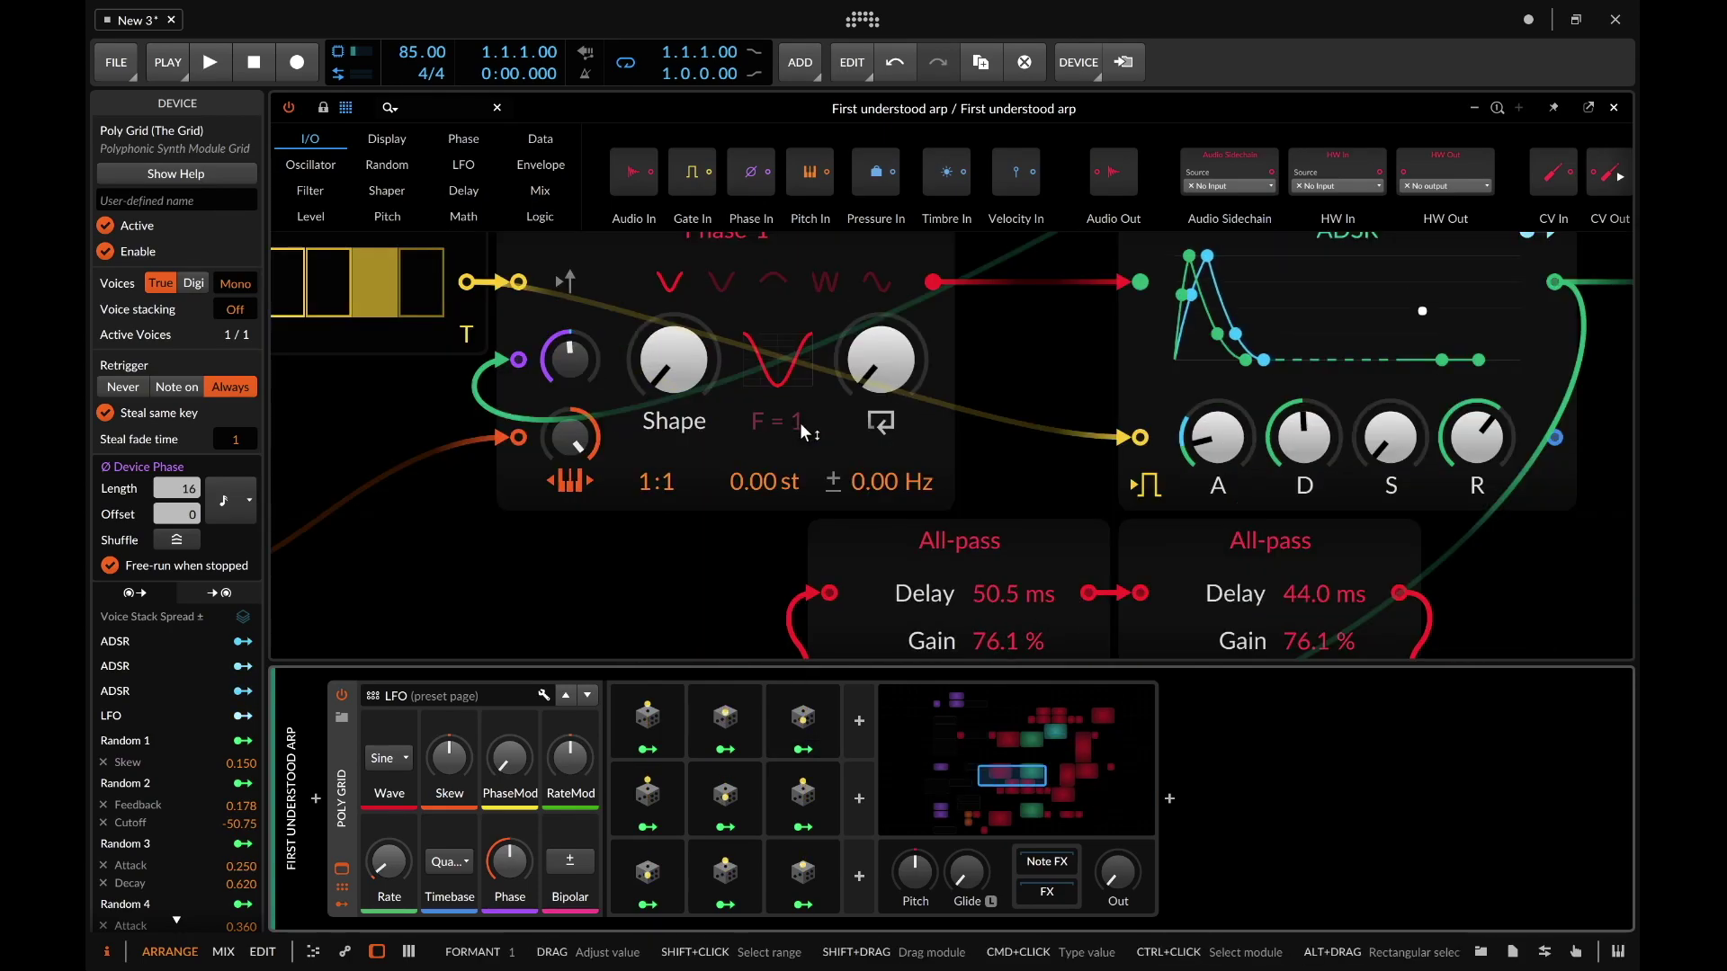
{"action": "left_click", "coordinate": [803, 751]}
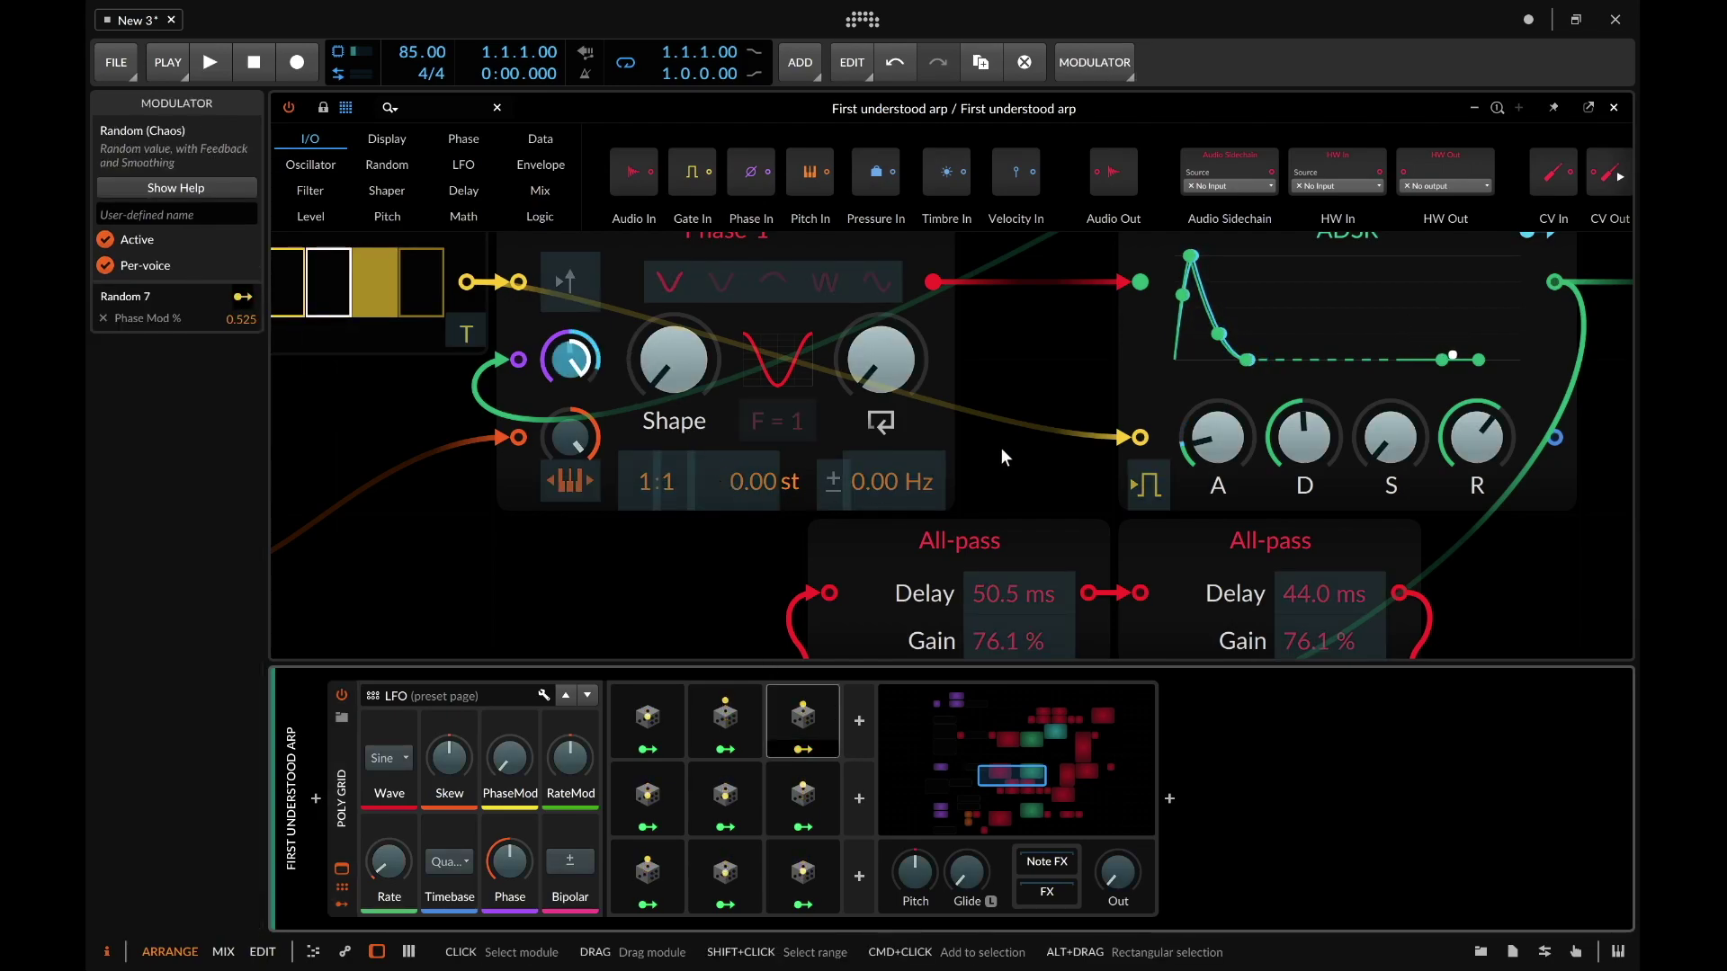
{"action": "scroll", "coordinate": [890, 304], "scroll_direction": "down", "scroll_amount": 1}
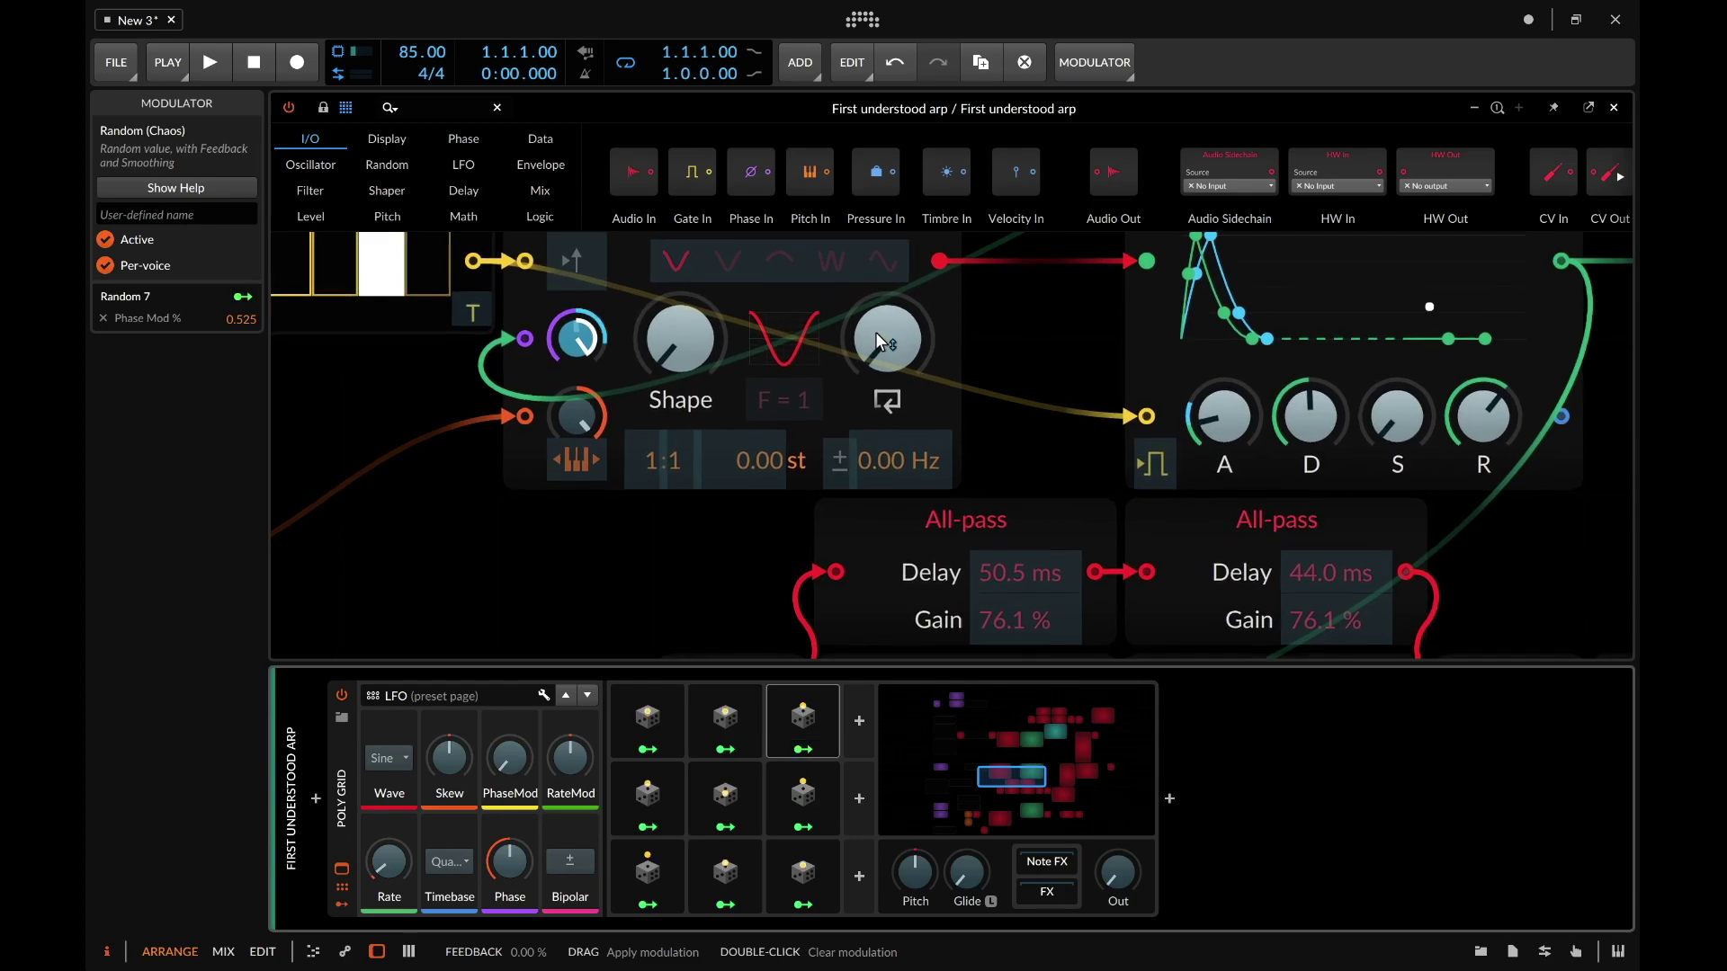
{"action": "scroll", "coordinate": [876, 333], "scroll_direction": "down", "scroll_amount": 4}
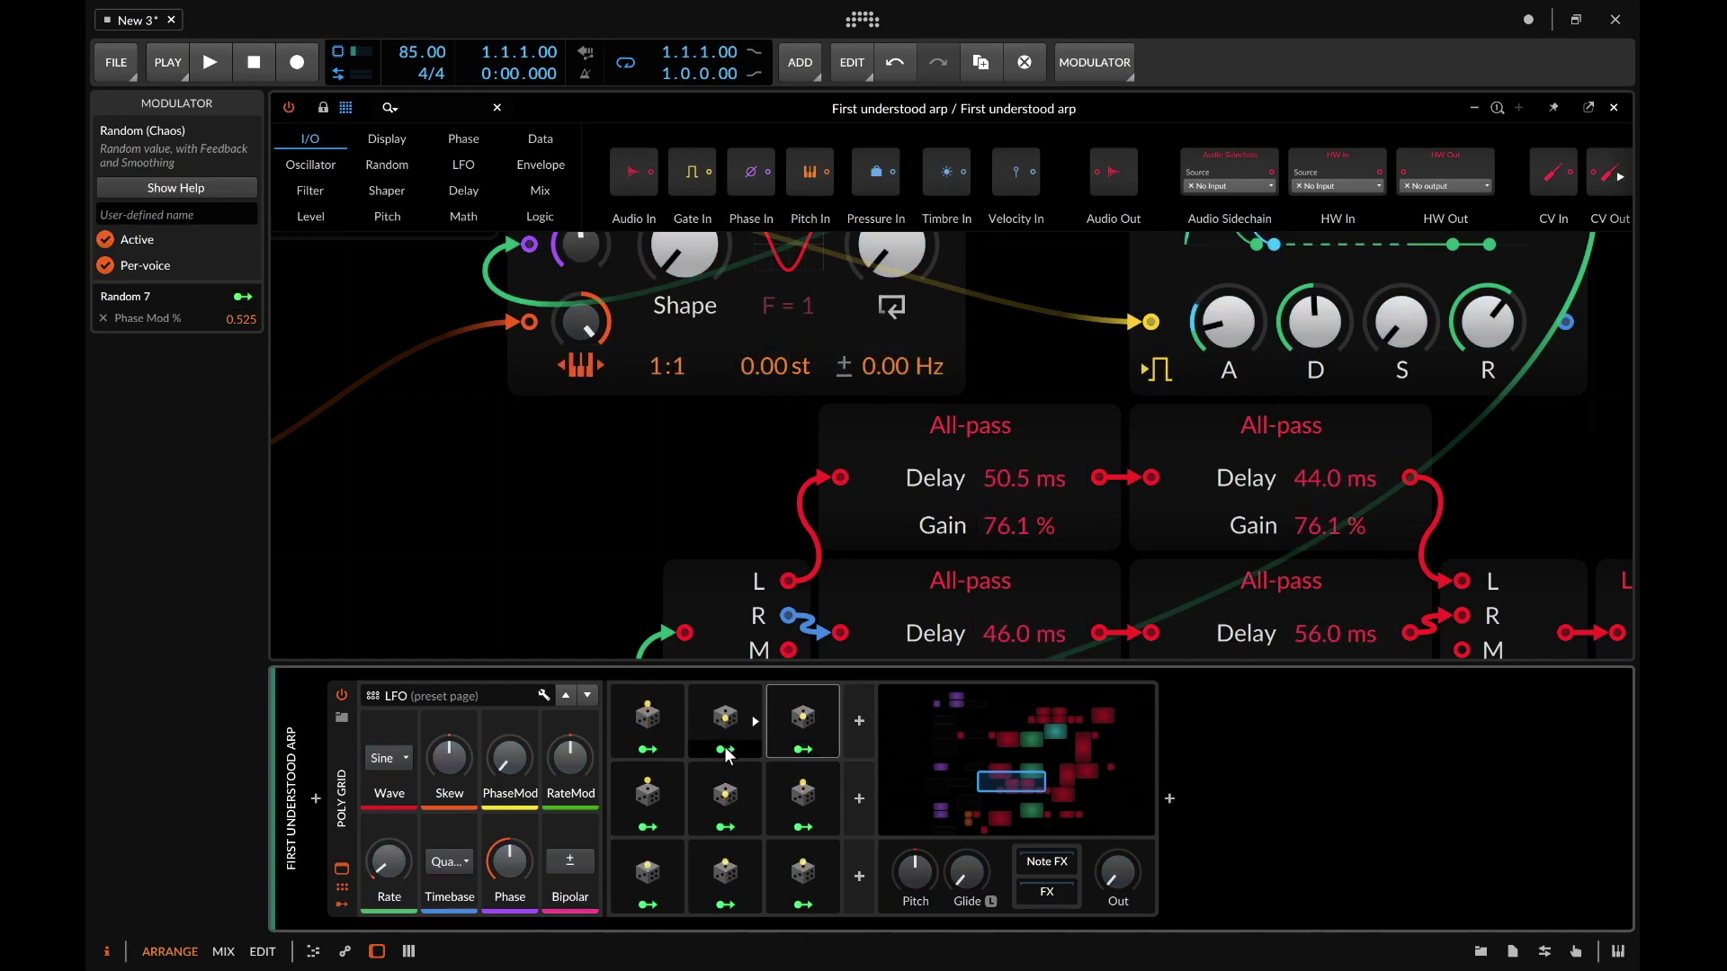
{"action": "scroll", "coordinate": [742, 504], "scroll_direction": "down", "scroll_amount": 5}
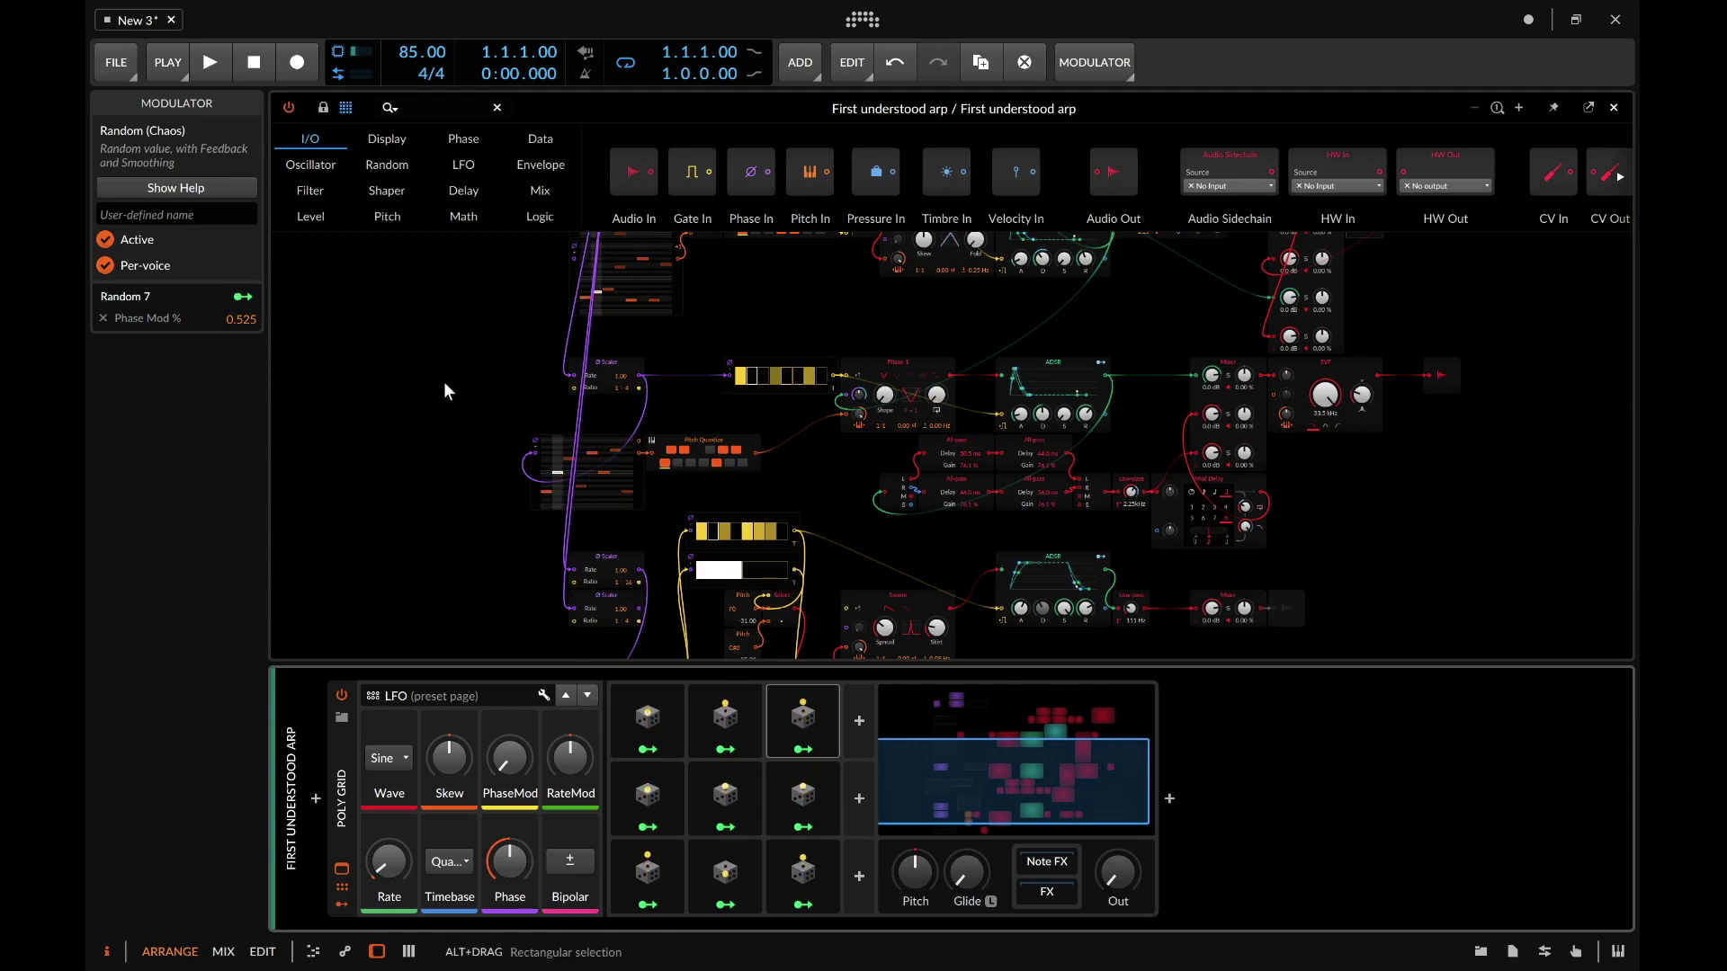
{"action": "left_click", "coordinate": [635, 716]}
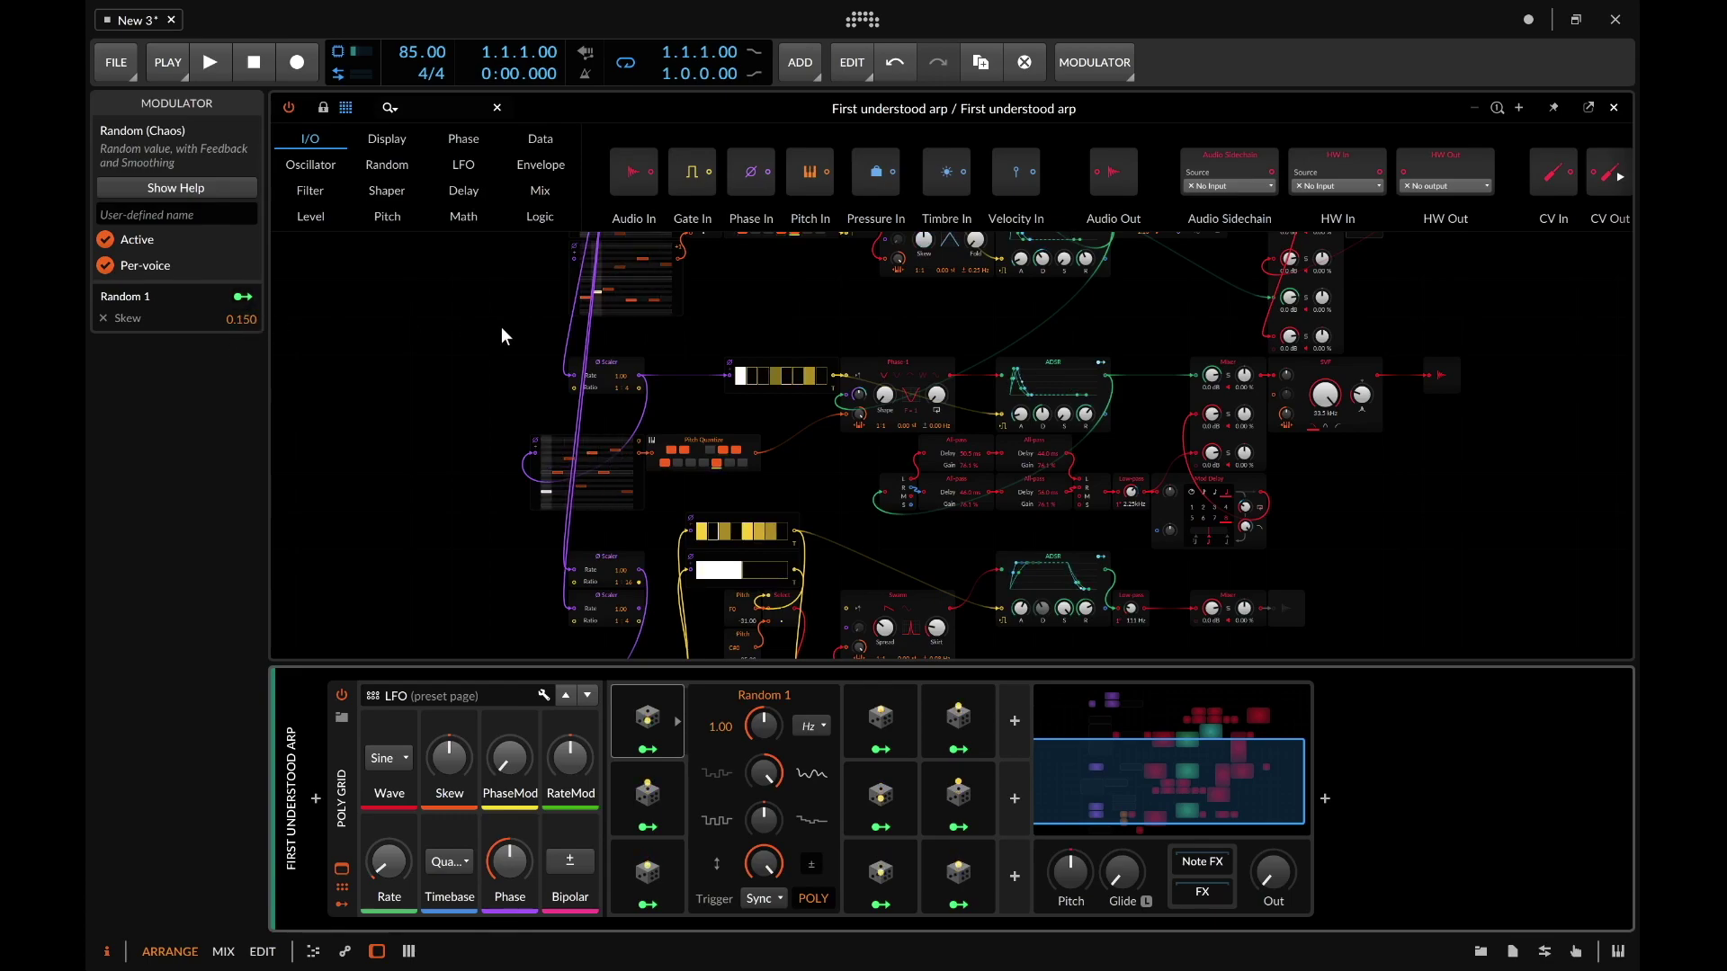
{"action": "scroll", "coordinate": [787, 320], "scroll_direction": "down", "scroll_amount": 1}
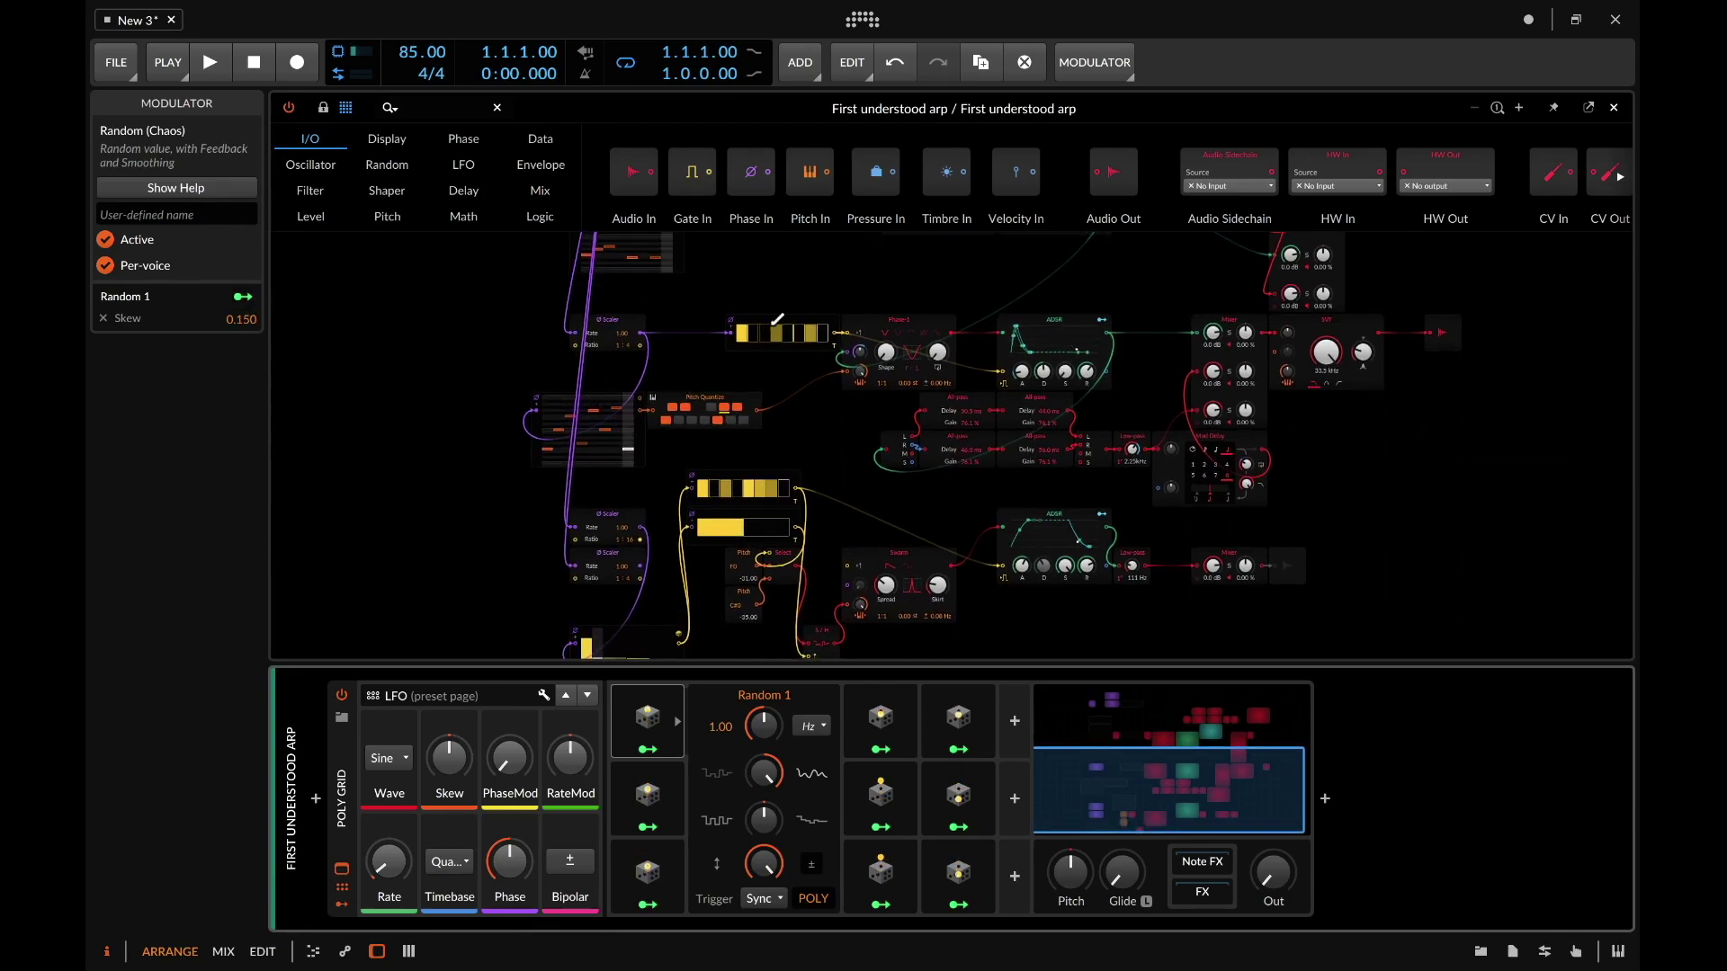
{"action": "left_click", "coordinate": [1613, 107]}
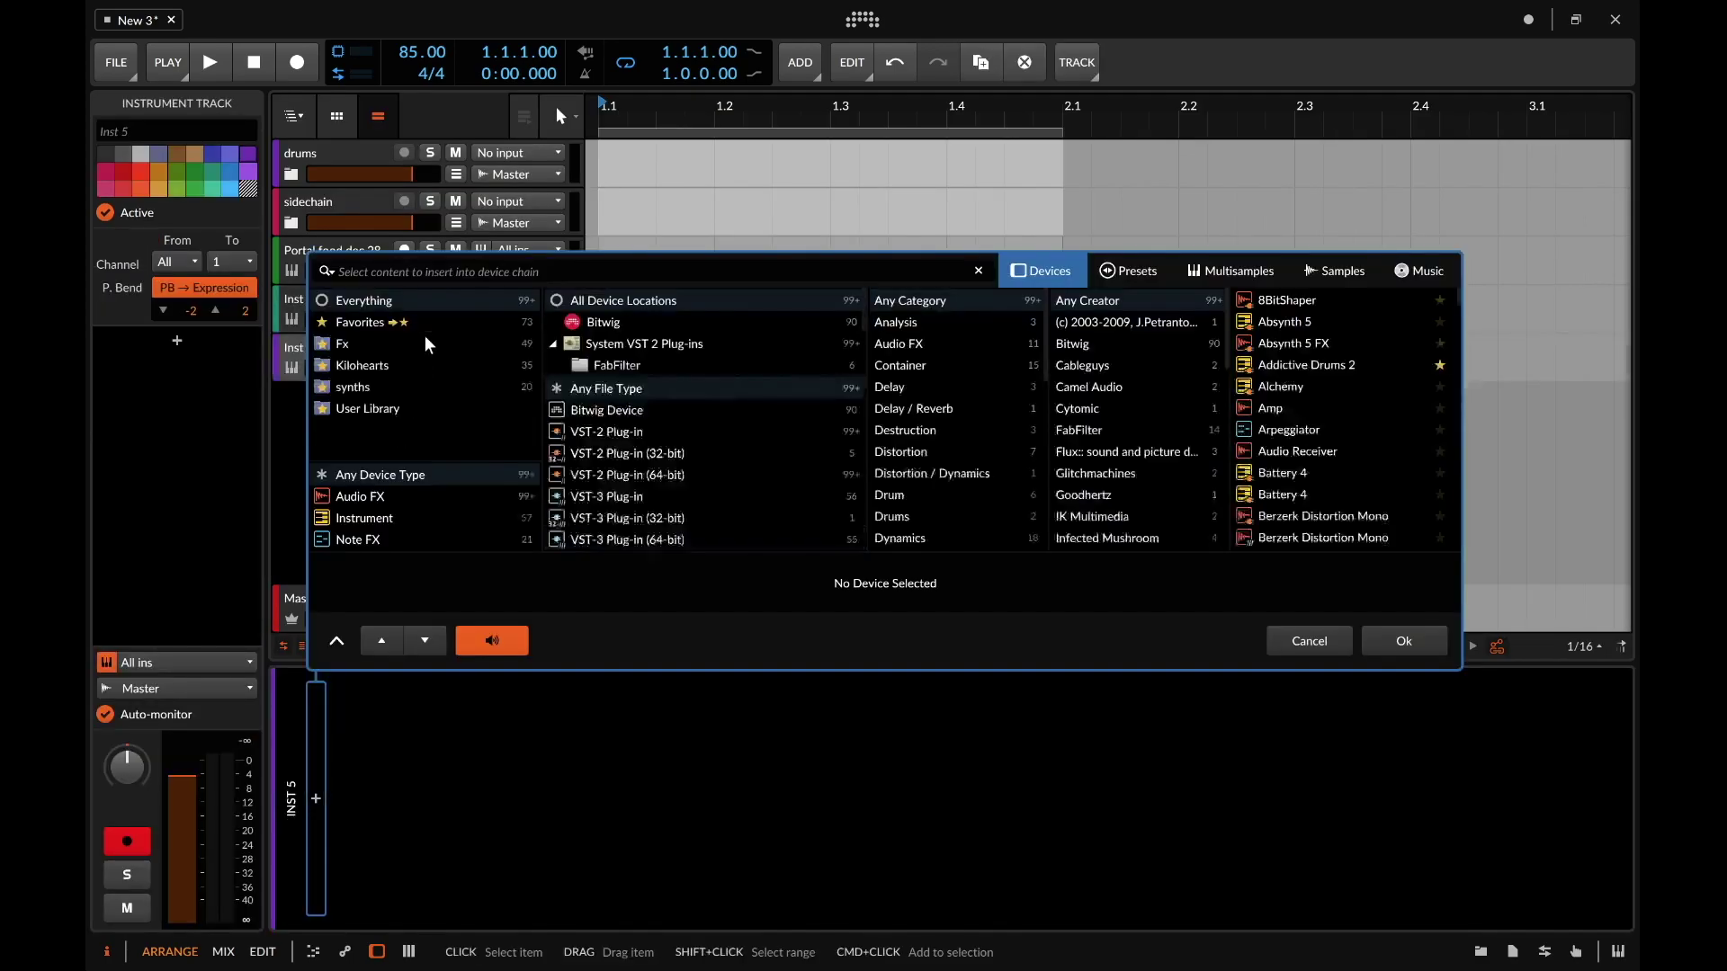
Step: Add a new instrument track with a Phase-4 synth found by searching 'phase'
{"action": "left_click", "coordinate": [427, 345]}
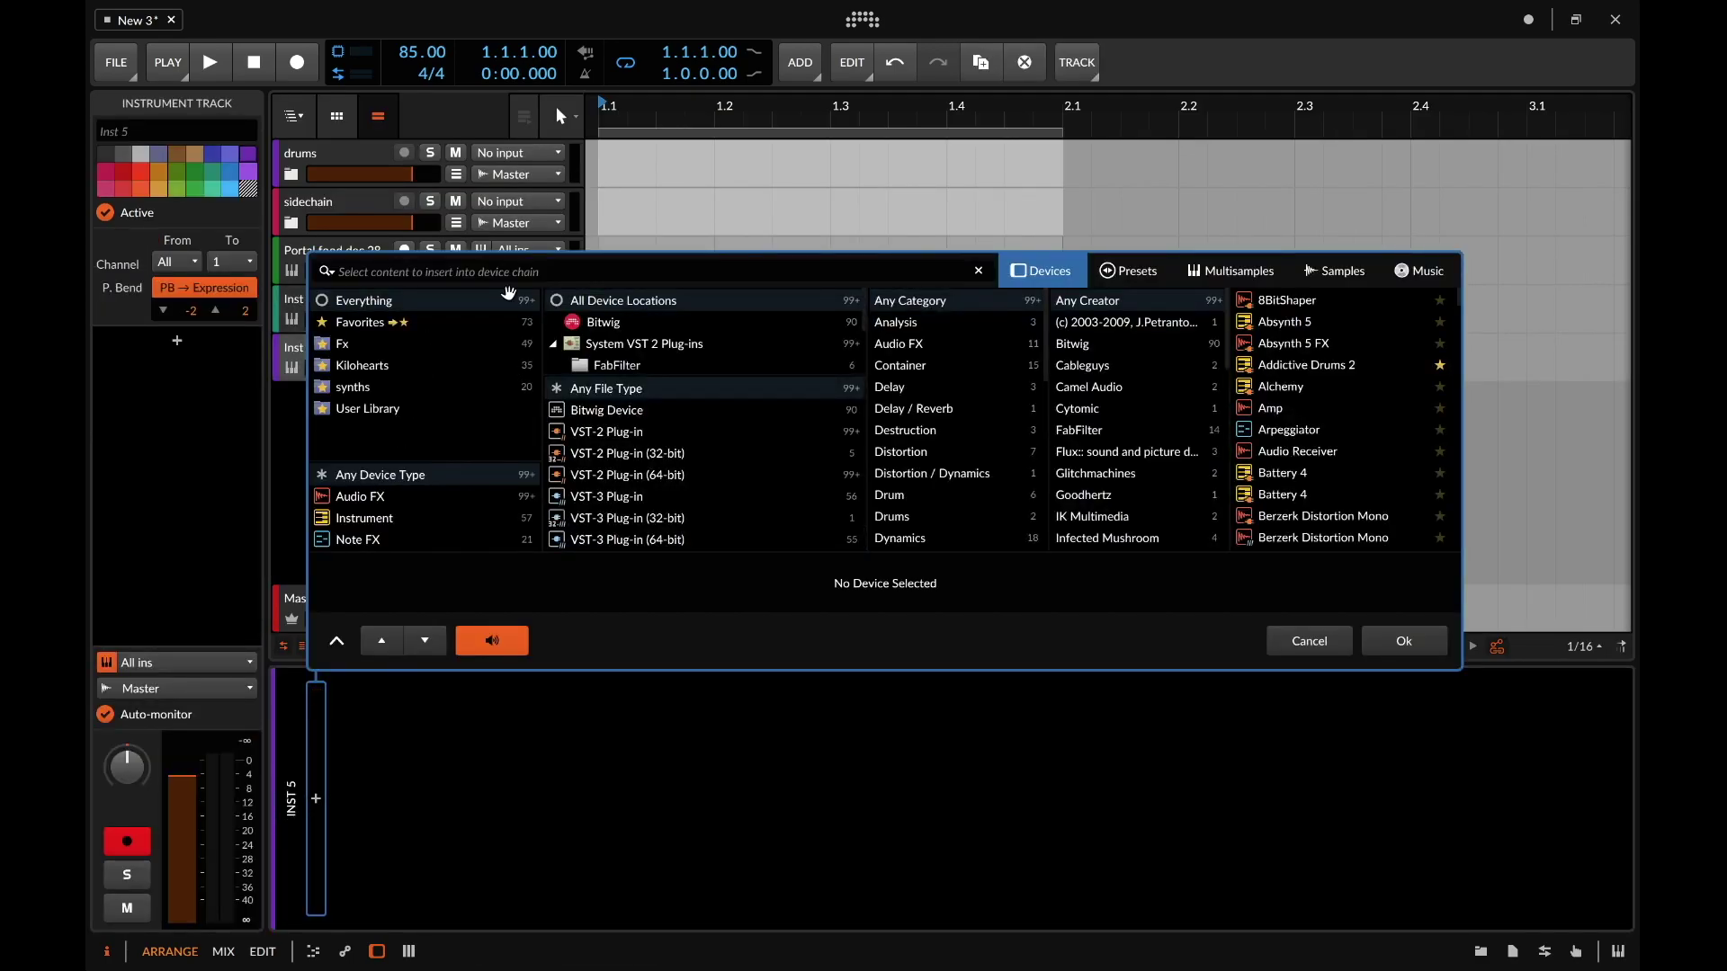
{"action": "type", "text": "phase"}
{"action": "key", "text": "Return"}
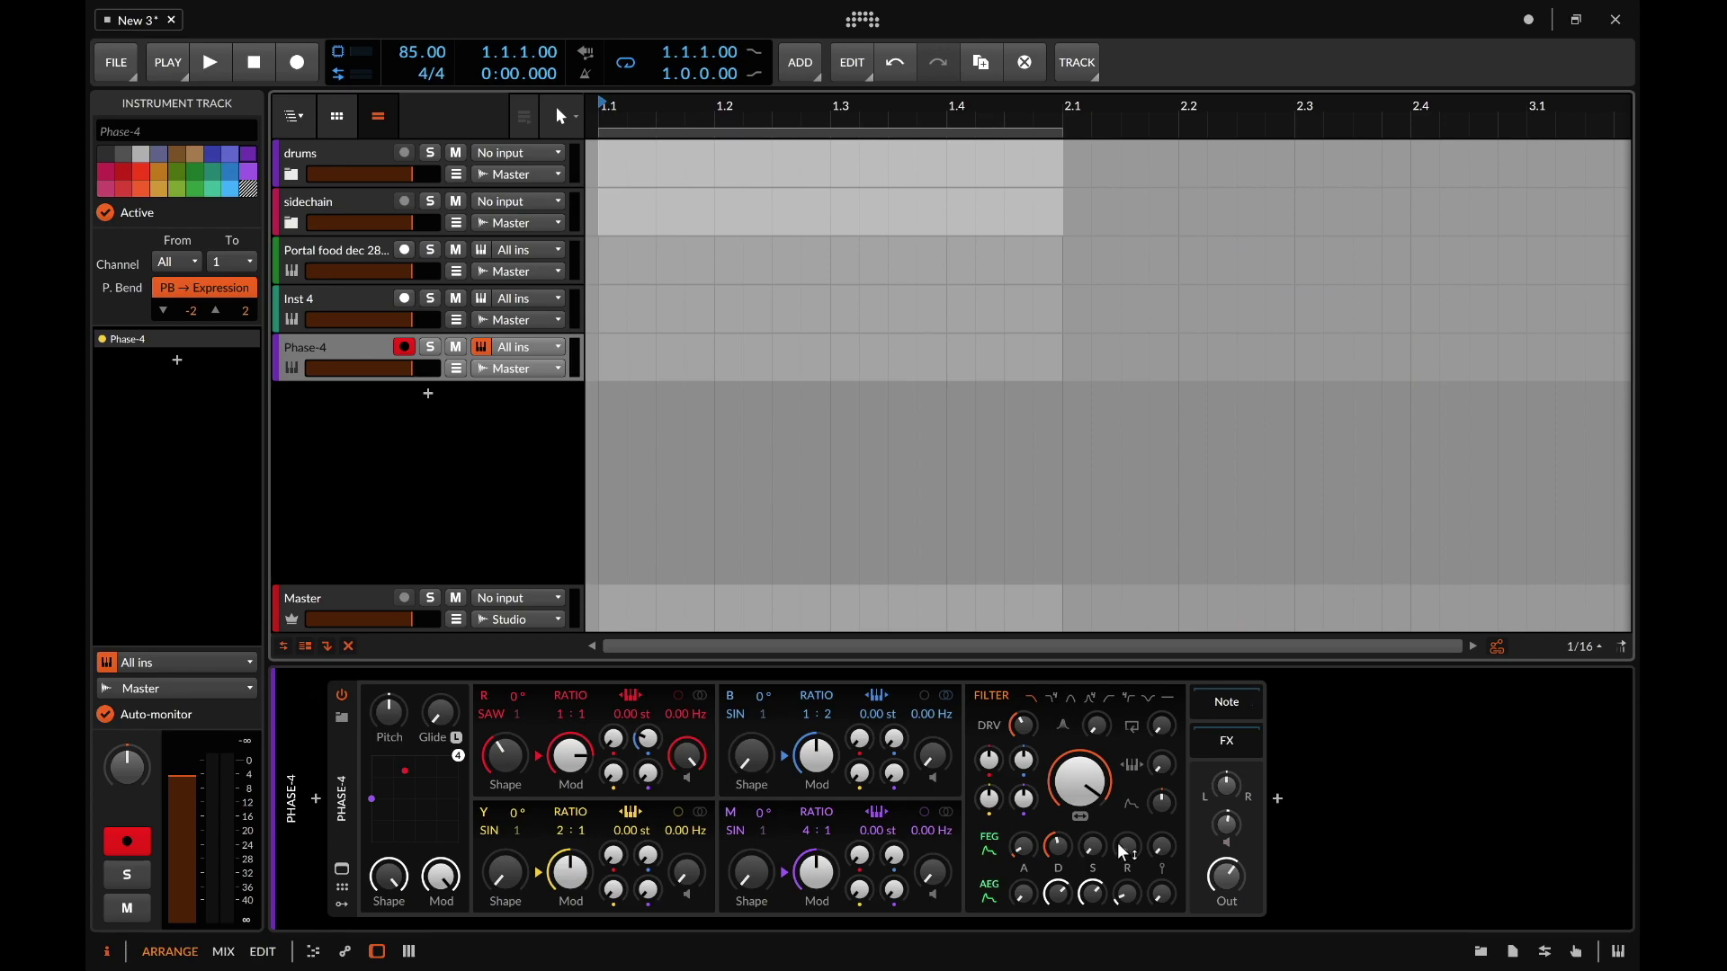
Step: Load the Andrew's Note preset into the Phase-4
{"action": "left_click", "coordinate": [342, 717]}
{"action": "scroll", "coordinate": [1281, 454], "scroll_direction": "down", "scroll_amount": 1}
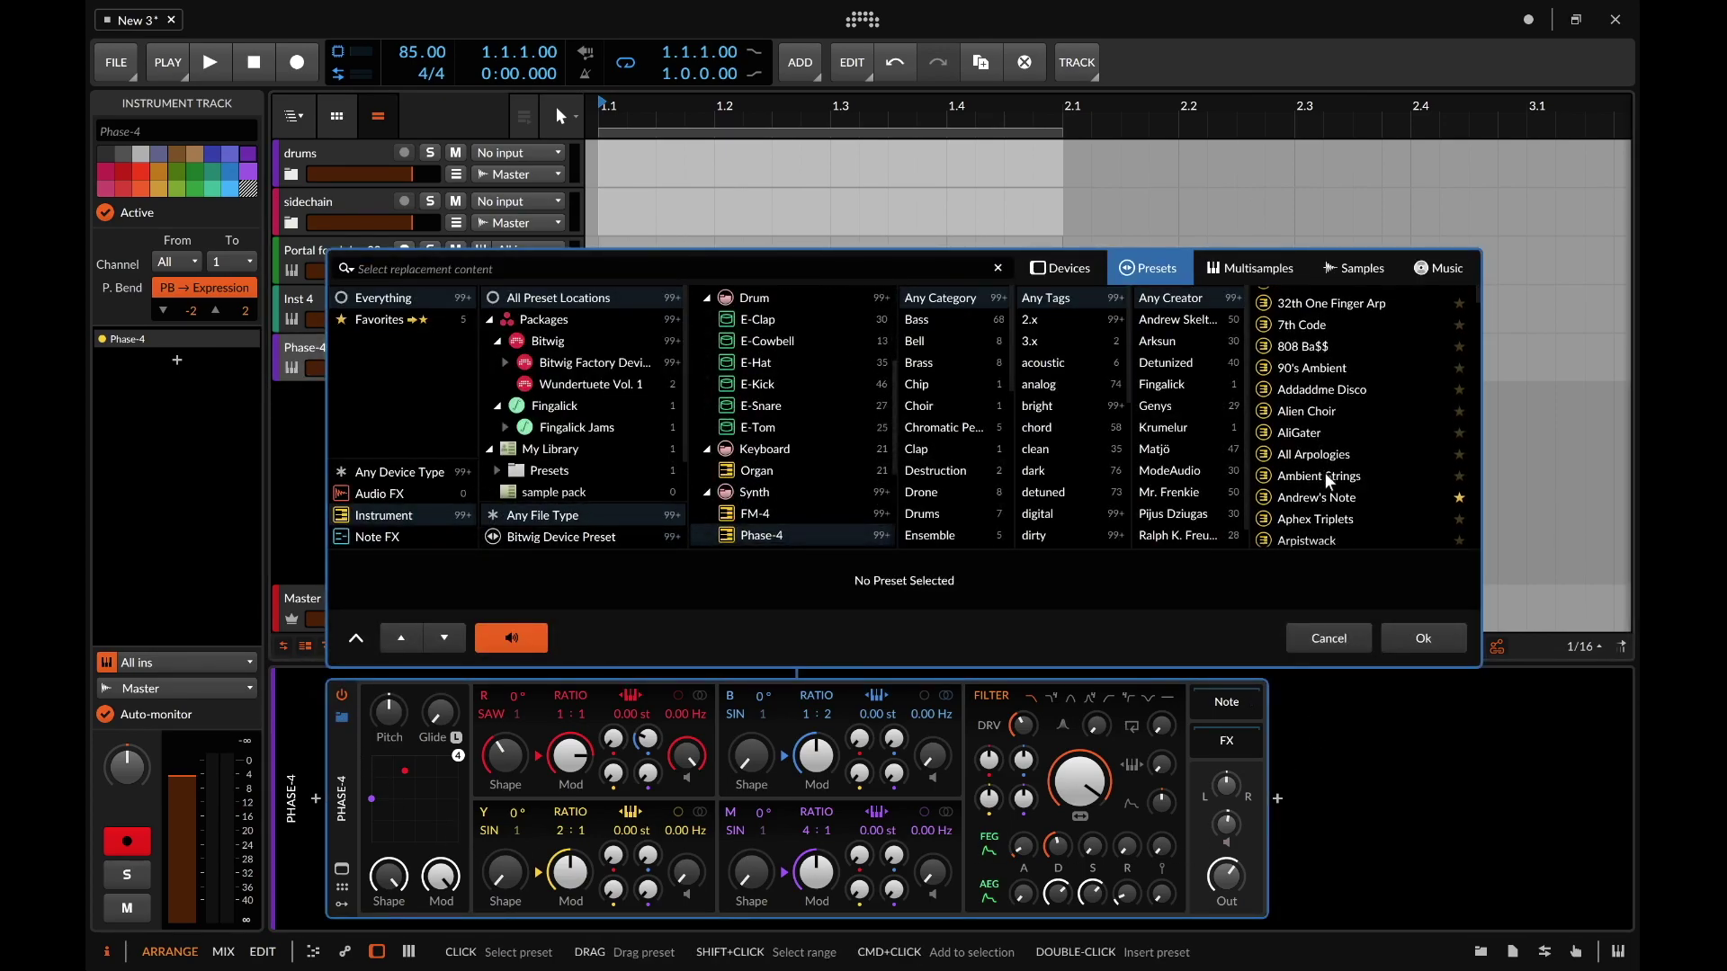
{"action": "left_click", "coordinate": [1317, 497]}
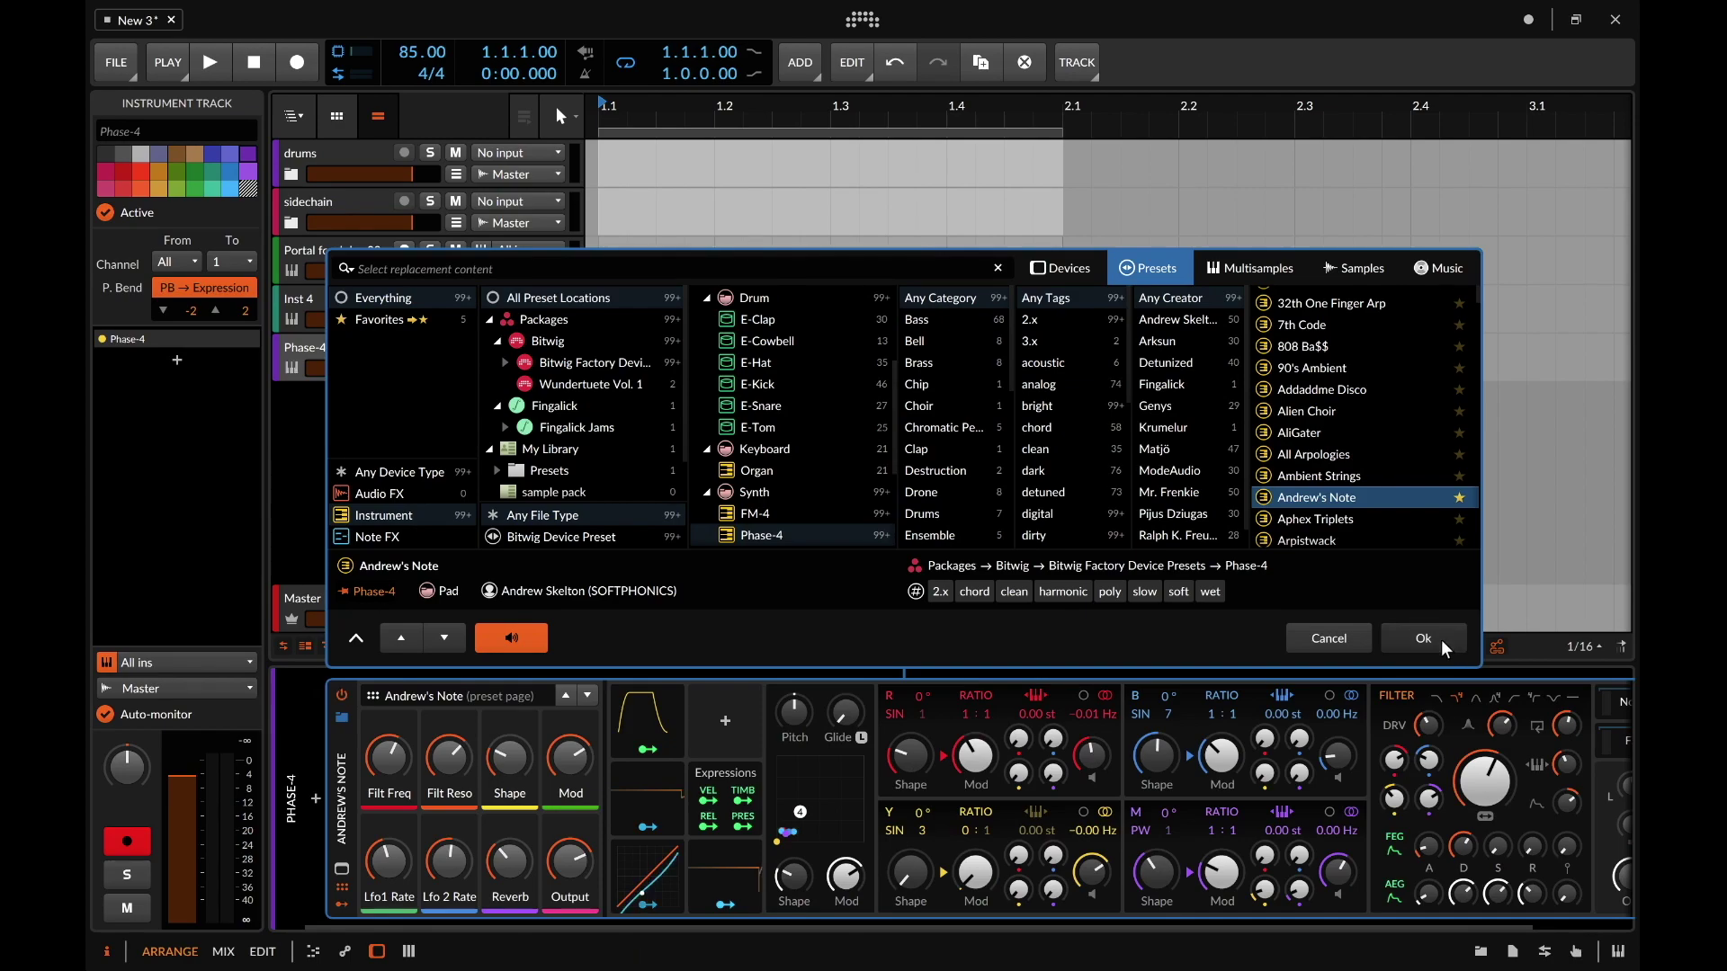
{"action": "left_click", "coordinate": [1423, 638]}
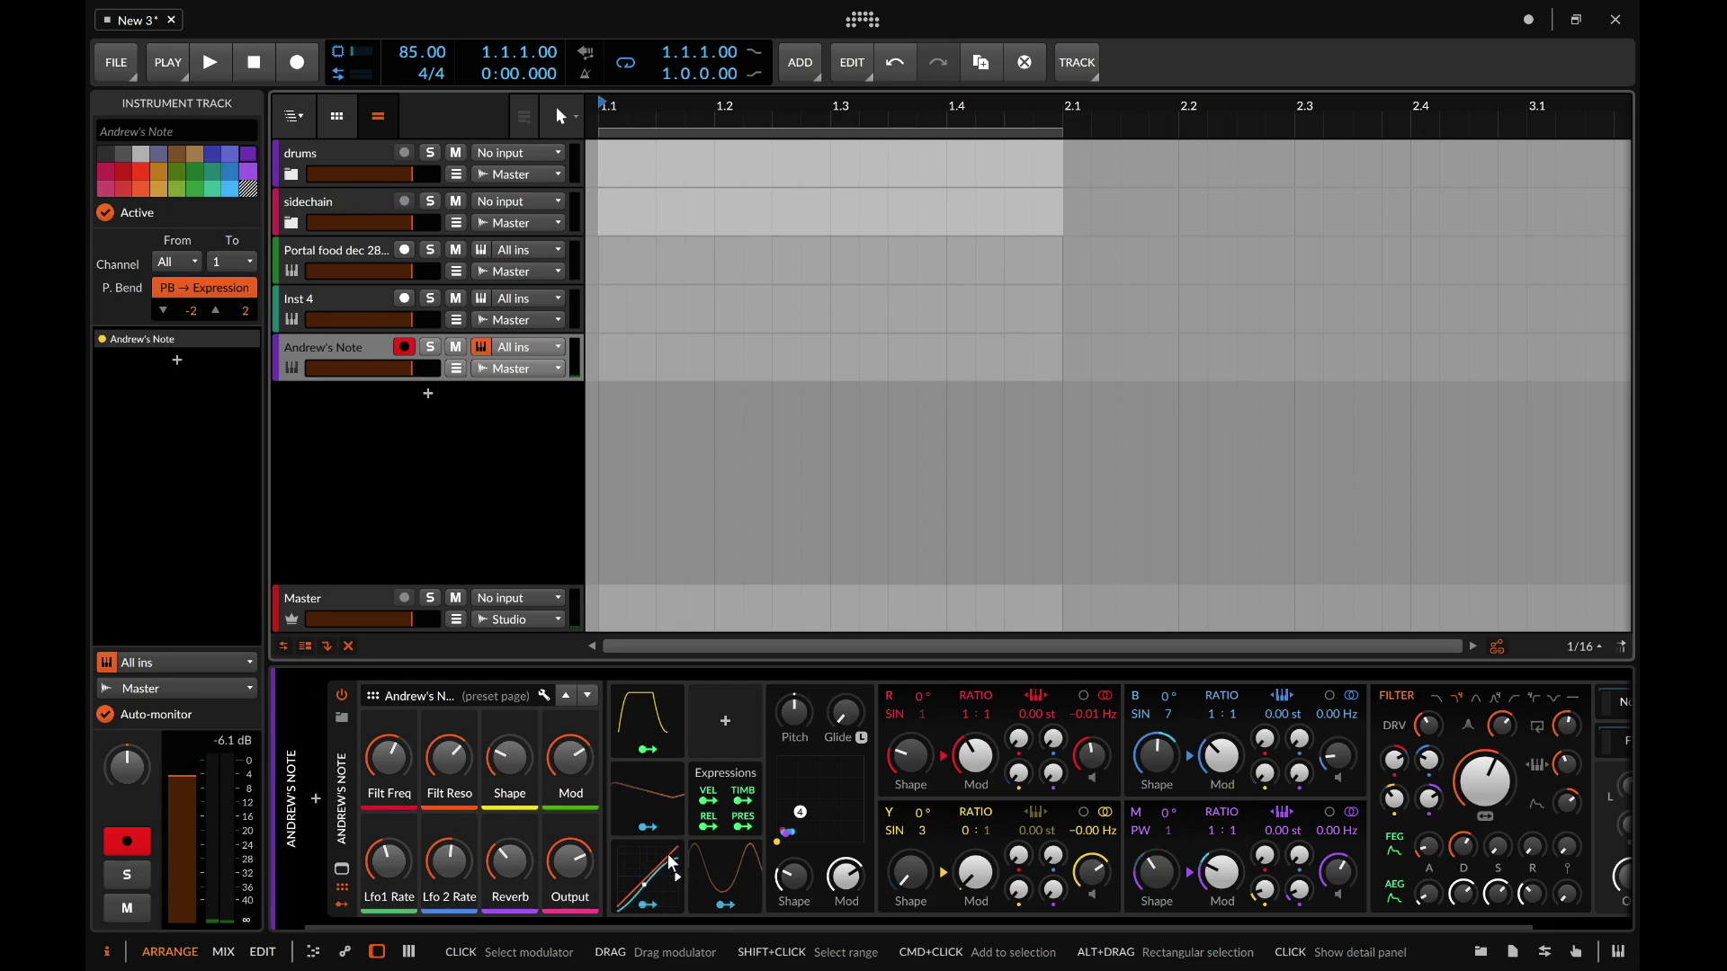
Step: View the Classic LFO 2, Polynom, Classic LFO 1, ADSR and Expressions modulator settings
{"action": "left_click", "coordinate": [719, 867]}
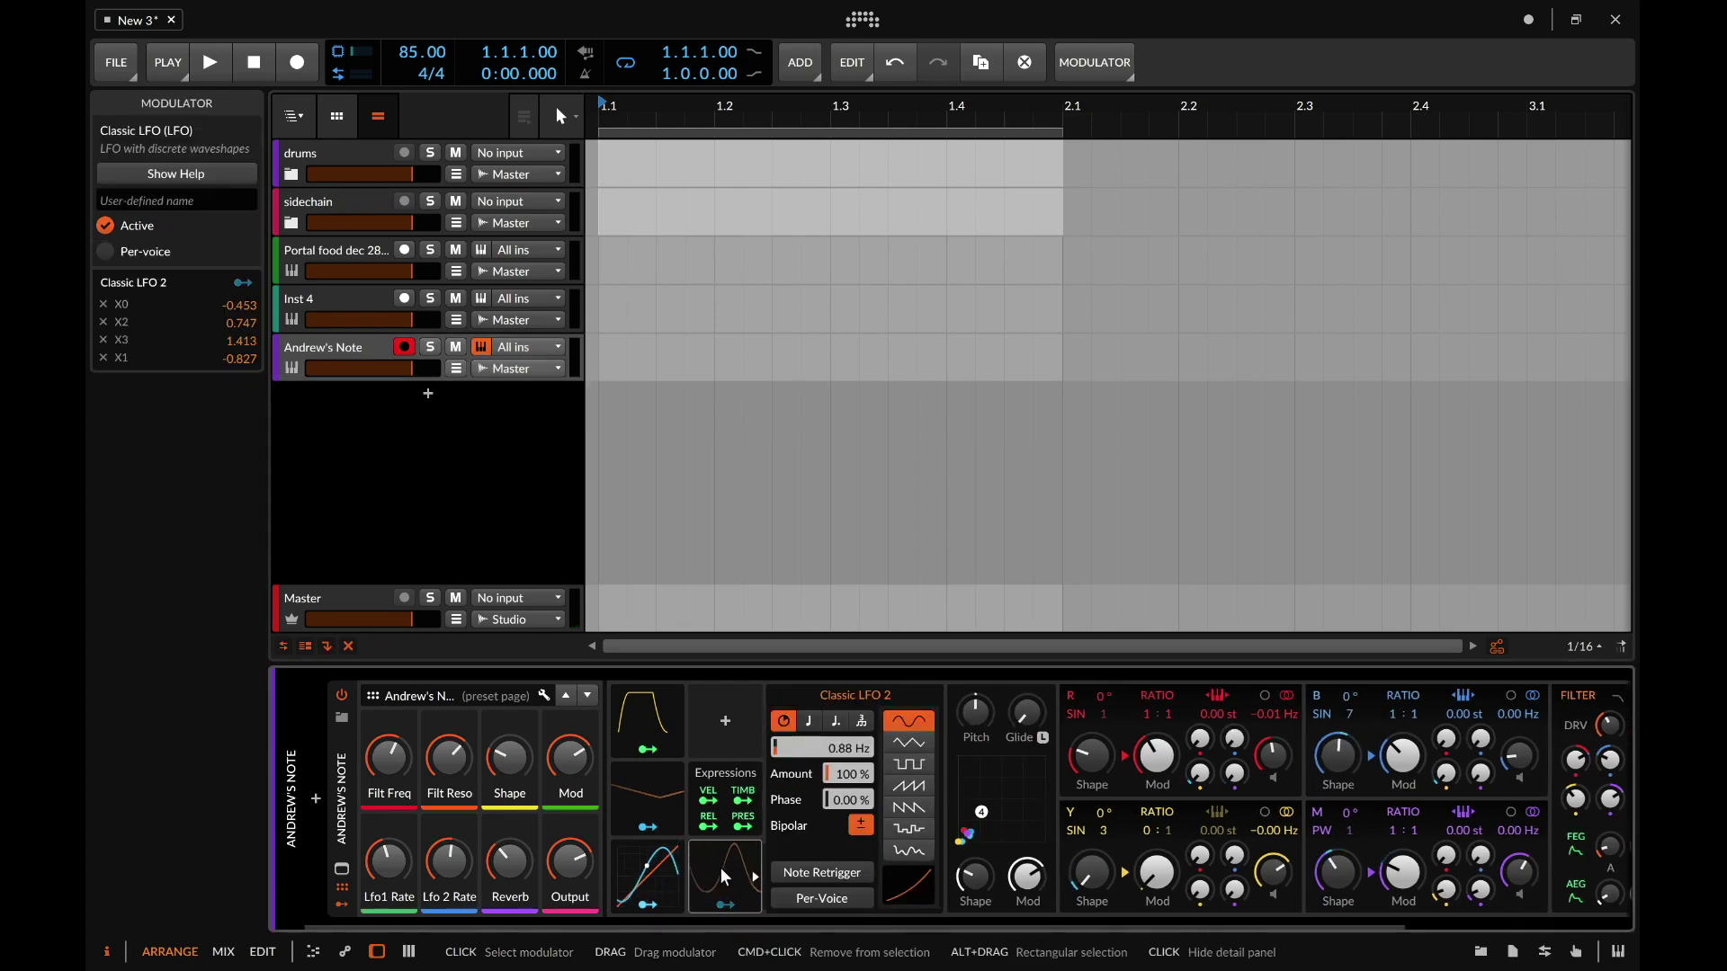
{"action": "left_click", "coordinate": [647, 876]}
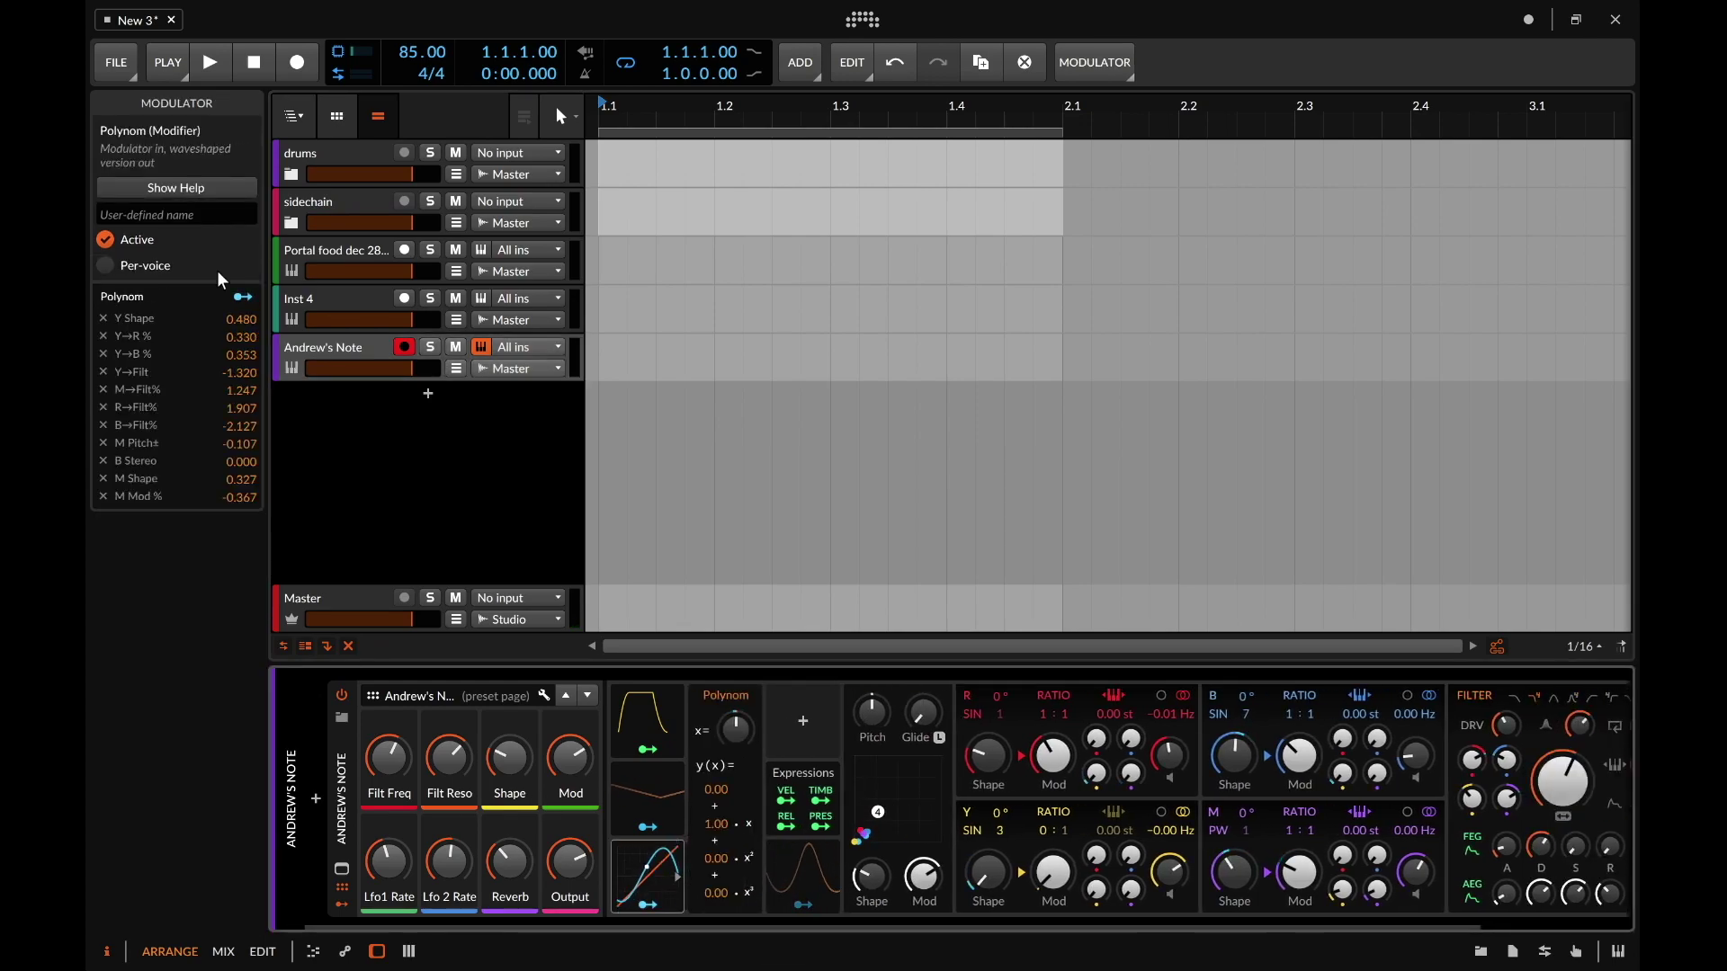
{"action": "left_click", "coordinate": [633, 786]}
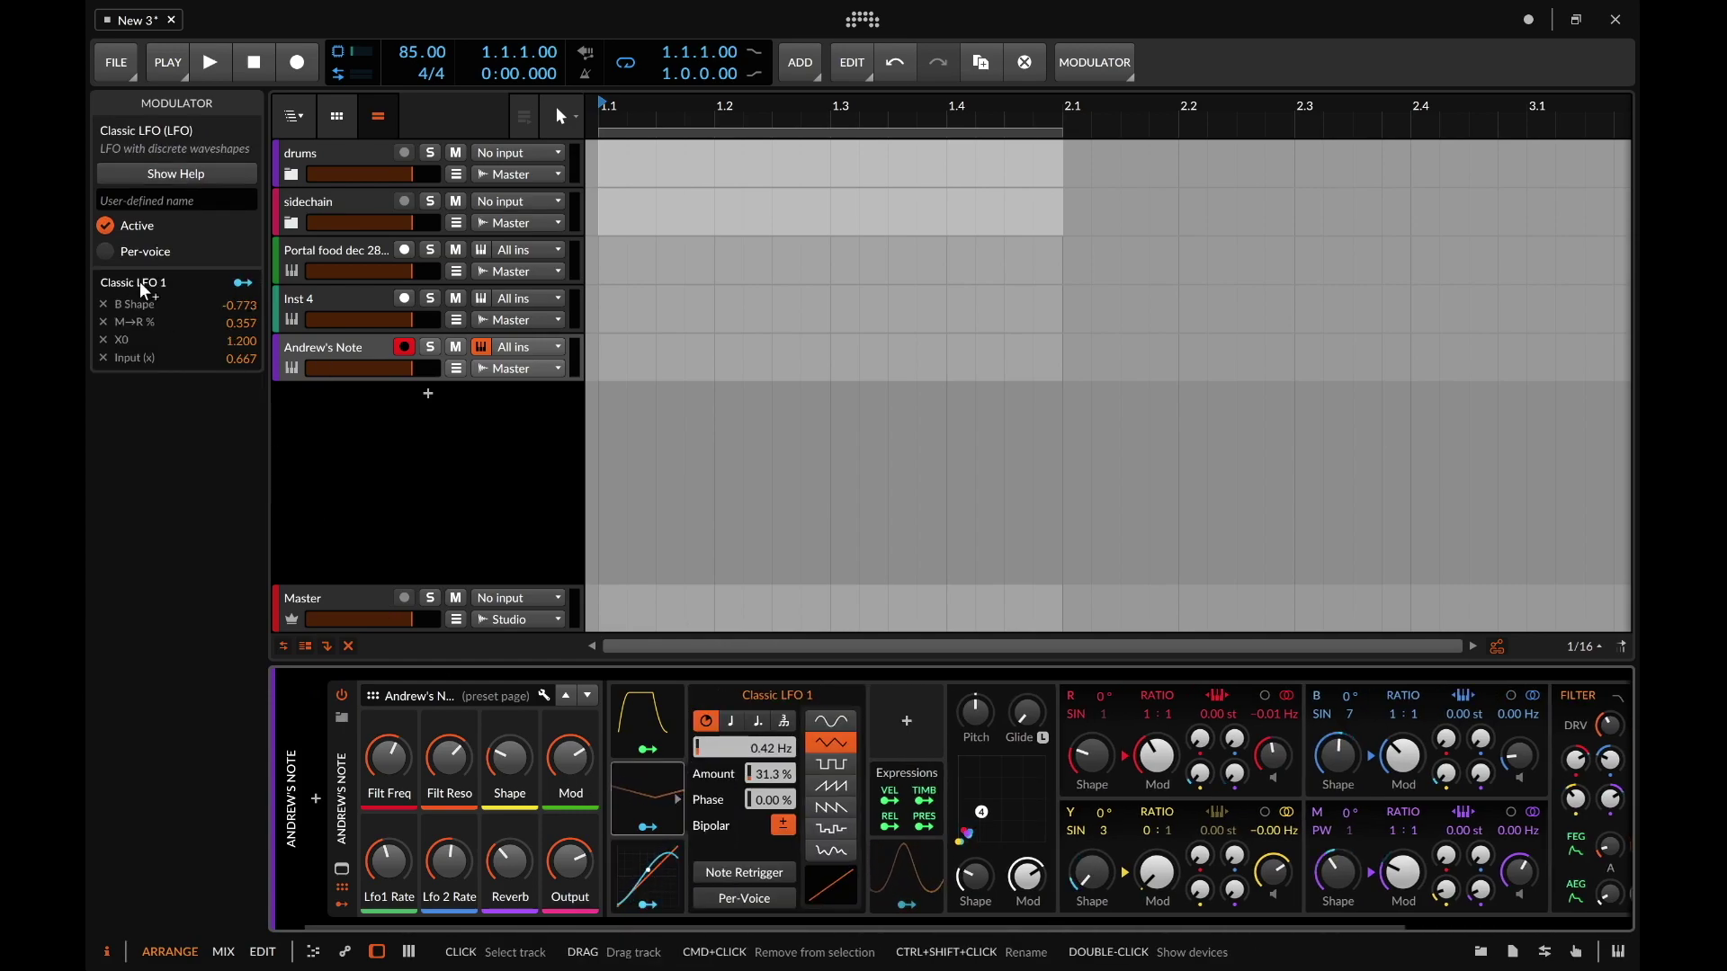
{"action": "left_click", "coordinate": [633, 721]}
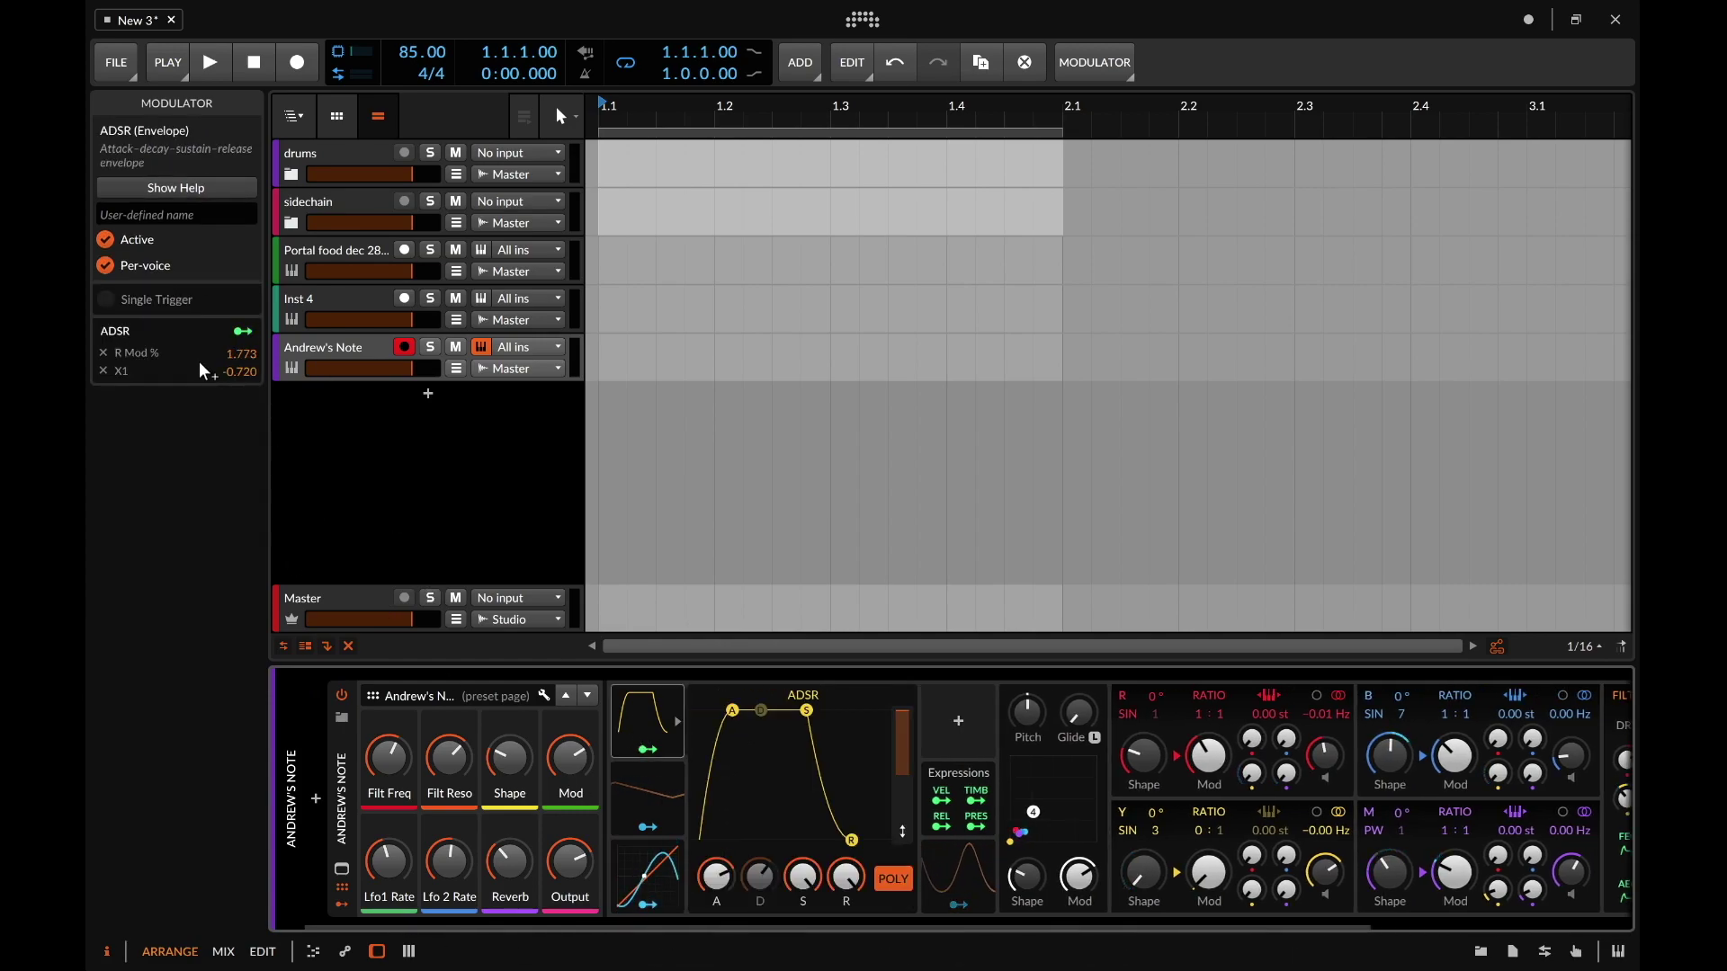
{"action": "left_click", "coordinate": [962, 787]}
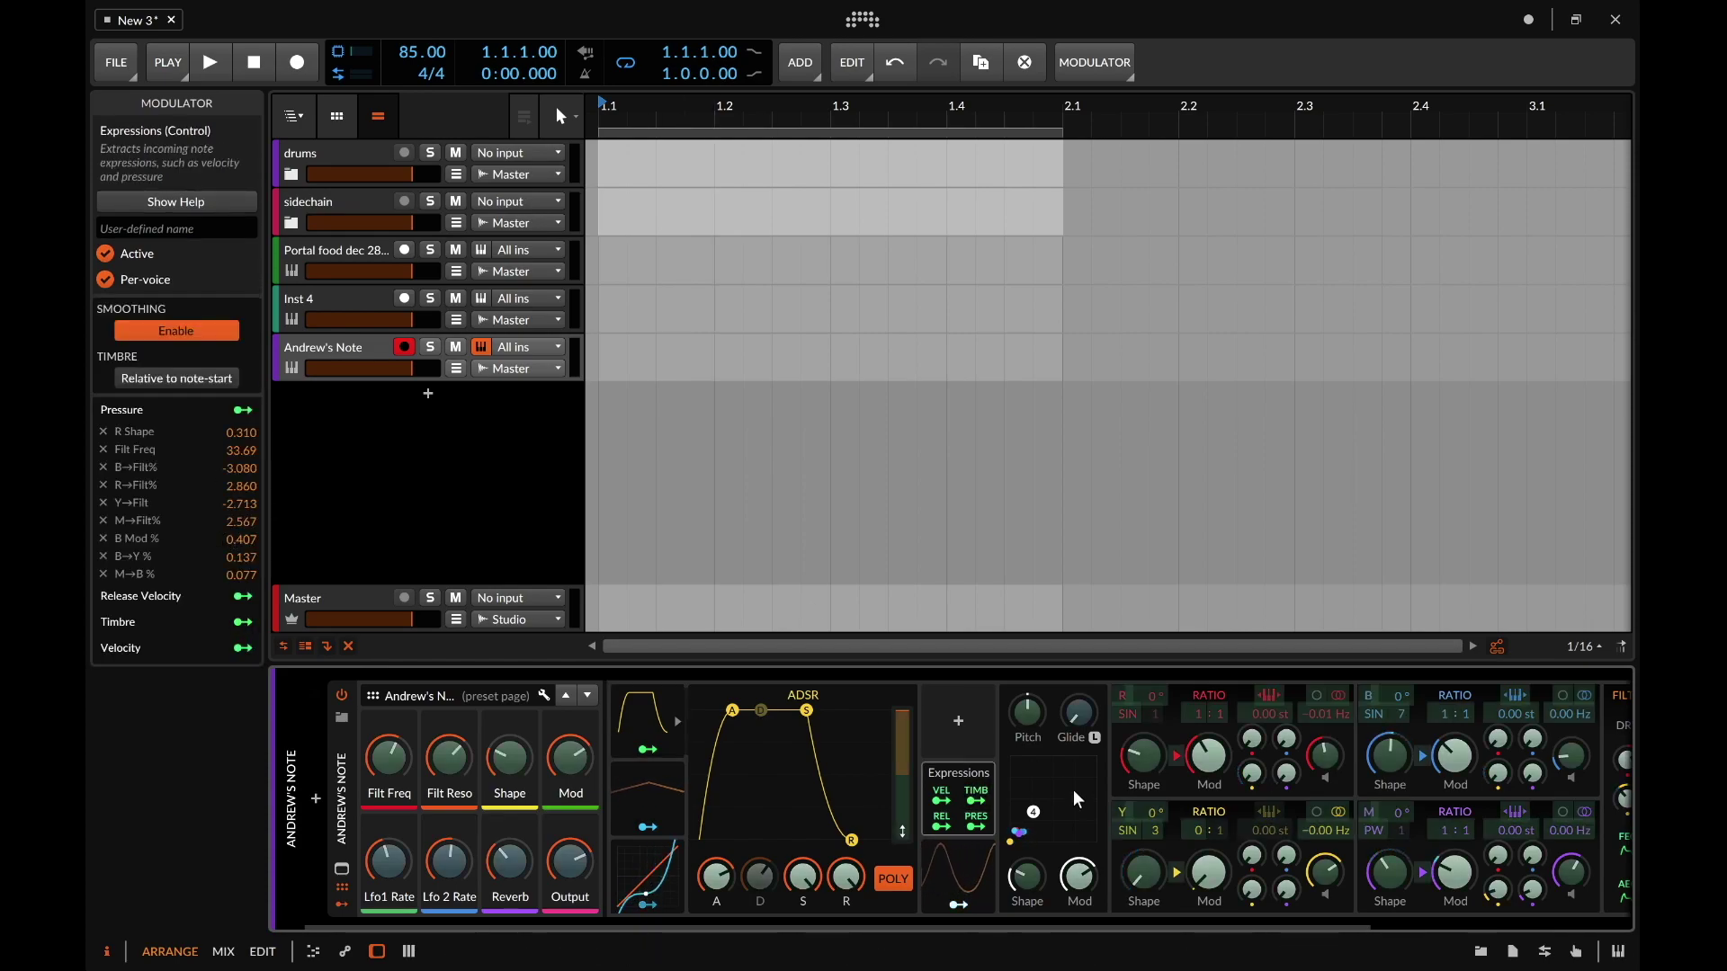
Step: Unmap the Timbre expression and toggle the Phase-4 modulators panel off and on
{"action": "left_click", "coordinate": [982, 790]}
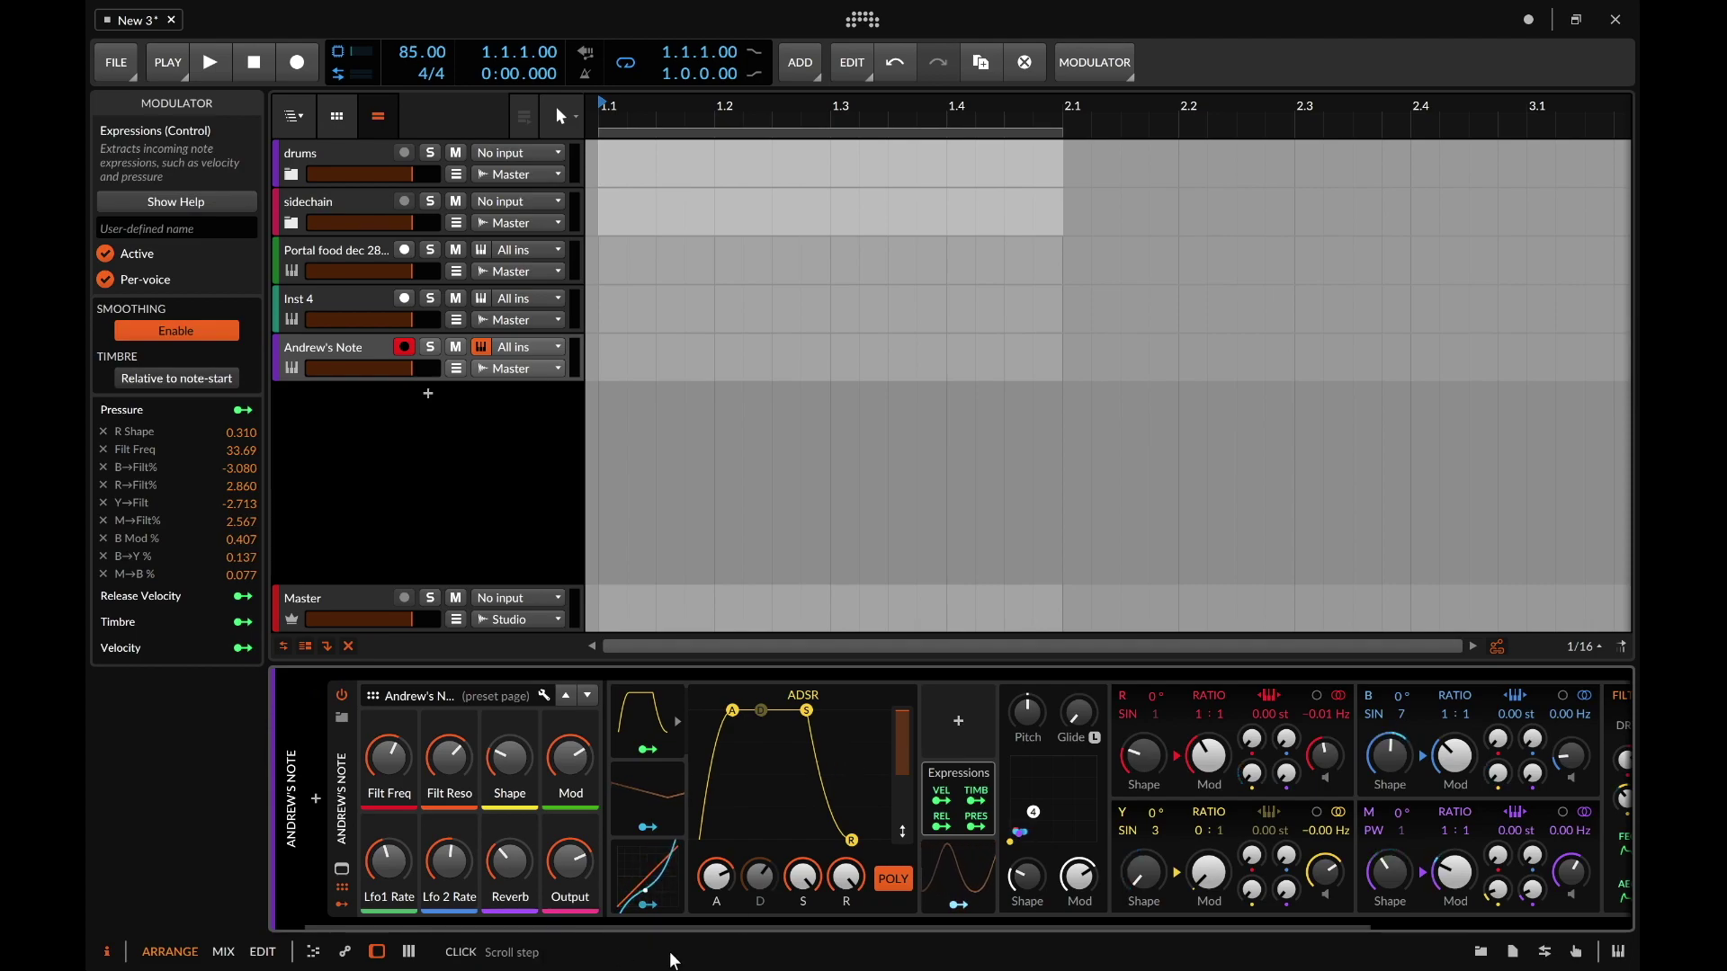
{"action": "left_click", "coordinate": [342, 902]}
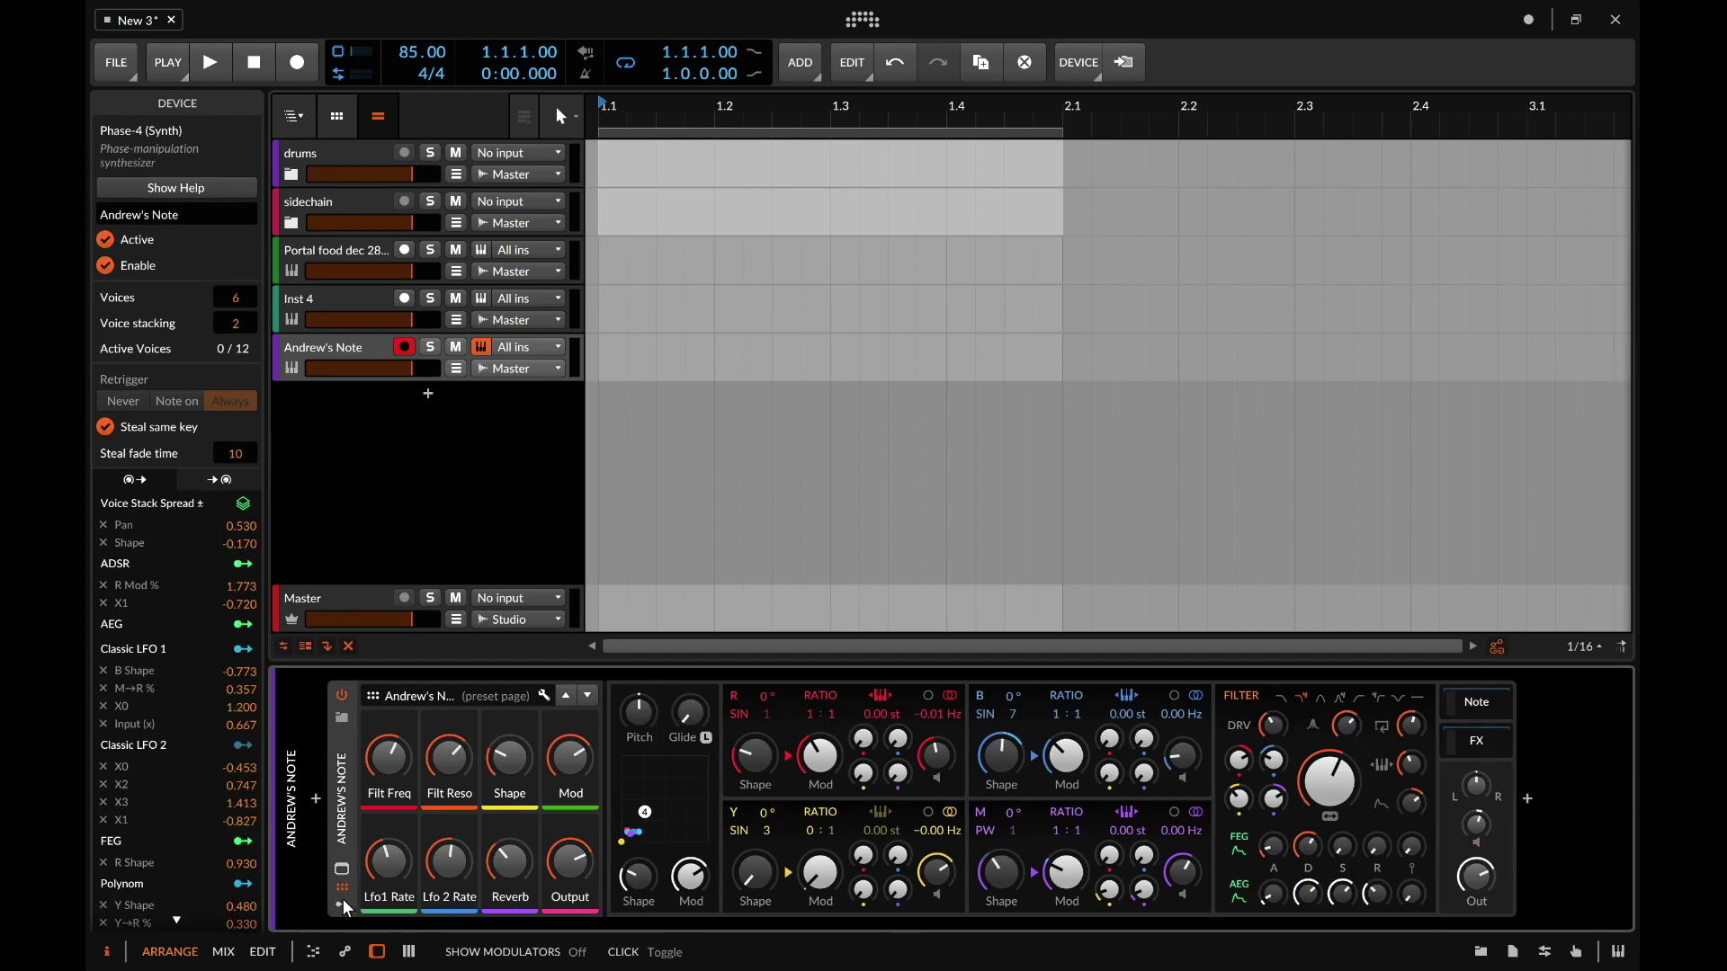
{"action": "left_click", "coordinate": [341, 902]}
Step: Preview modulators from 4-Stage through Buttons in the modulator list, settling on Classic LFO
{"action": "left_click", "coordinate": [958, 720]}
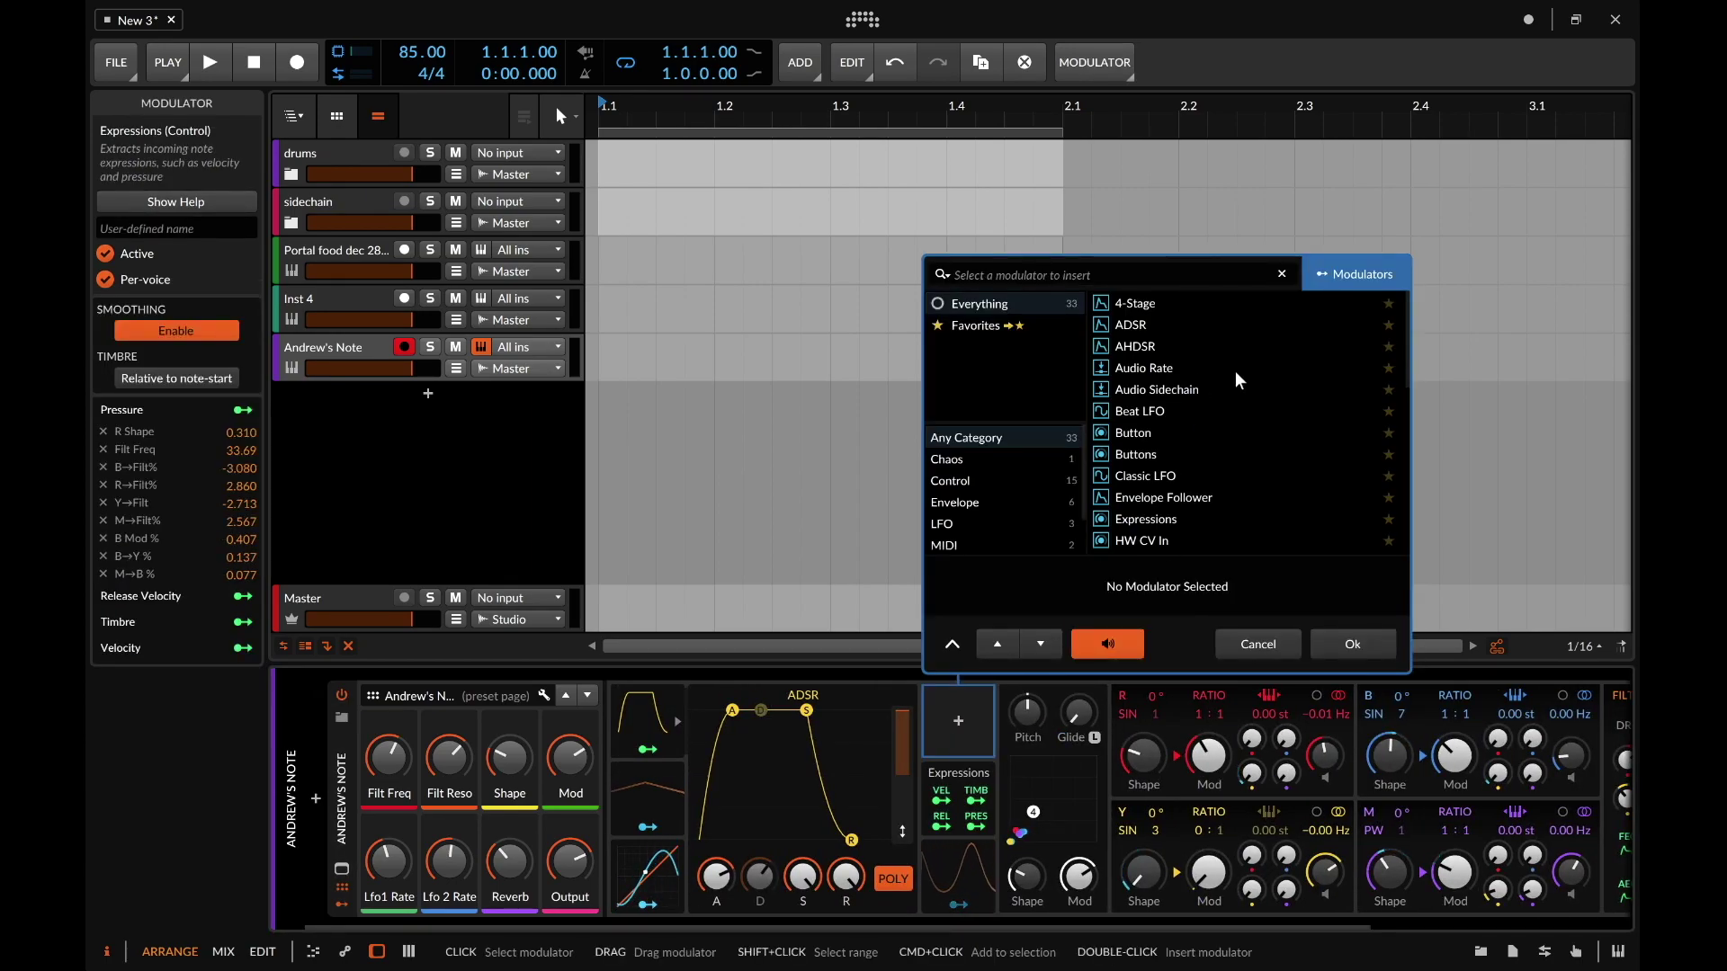
{"action": "scroll", "coordinate": [1196, 352], "scroll_direction": "down", "scroll_amount": 7}
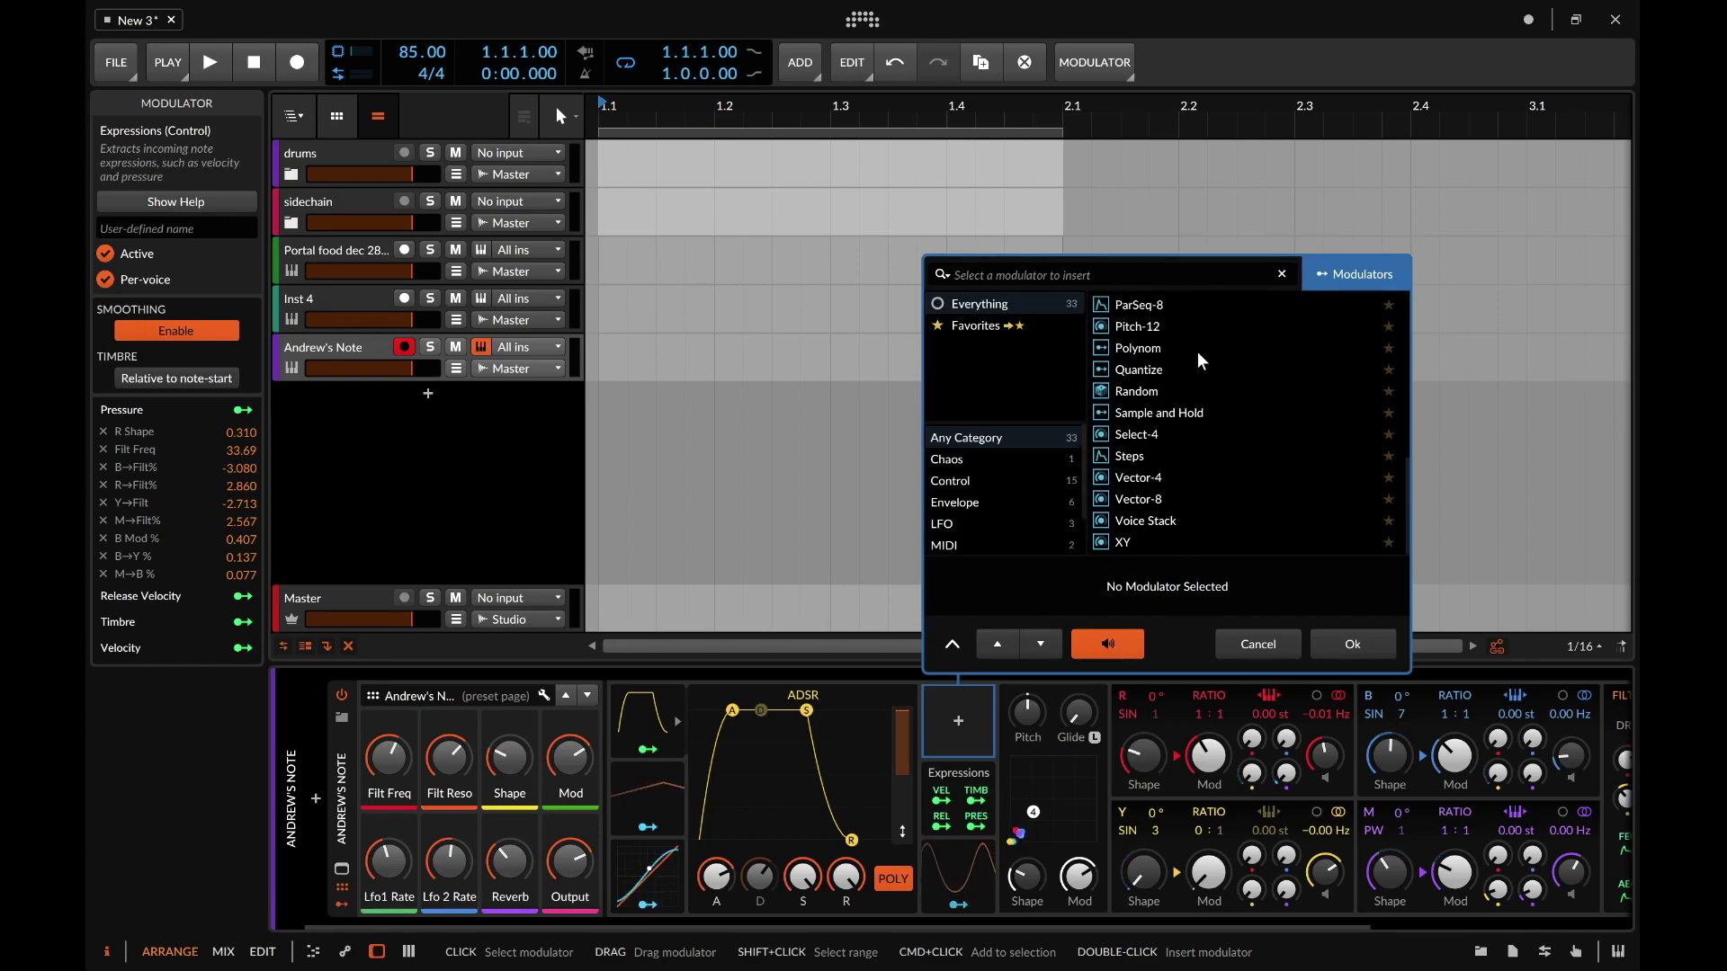
{"action": "scroll", "coordinate": [1197, 353], "scroll_direction": "up", "scroll_amount": 7}
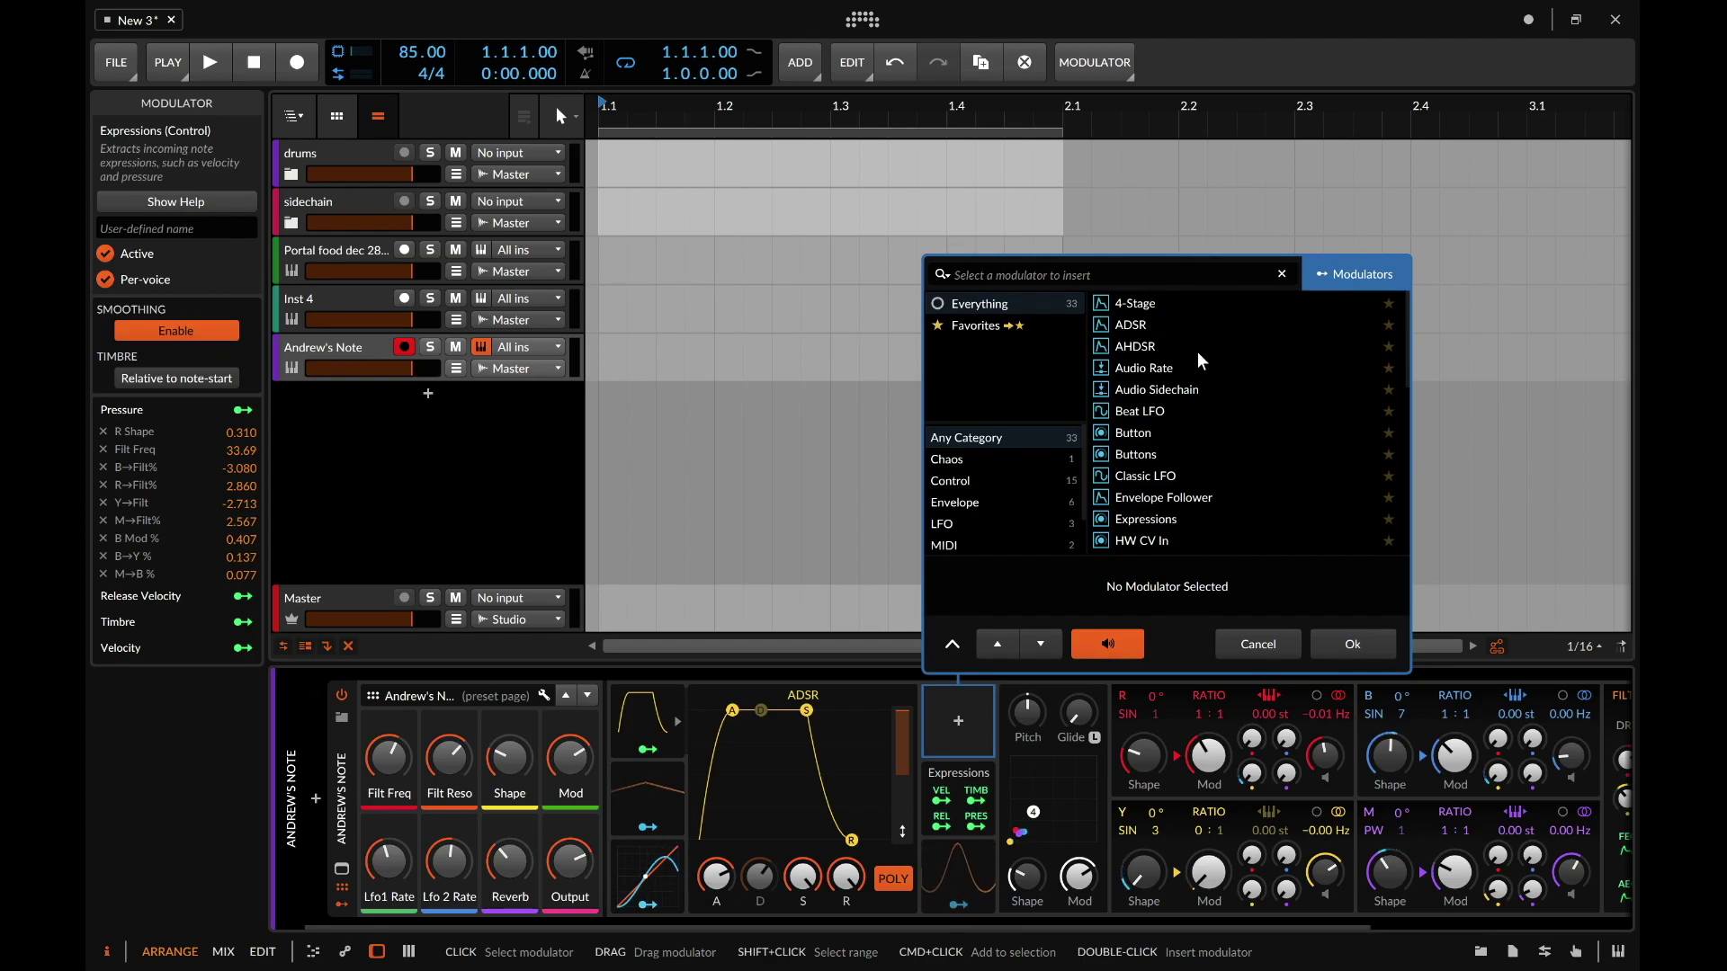
{"action": "left_click", "coordinate": [1134, 309]}
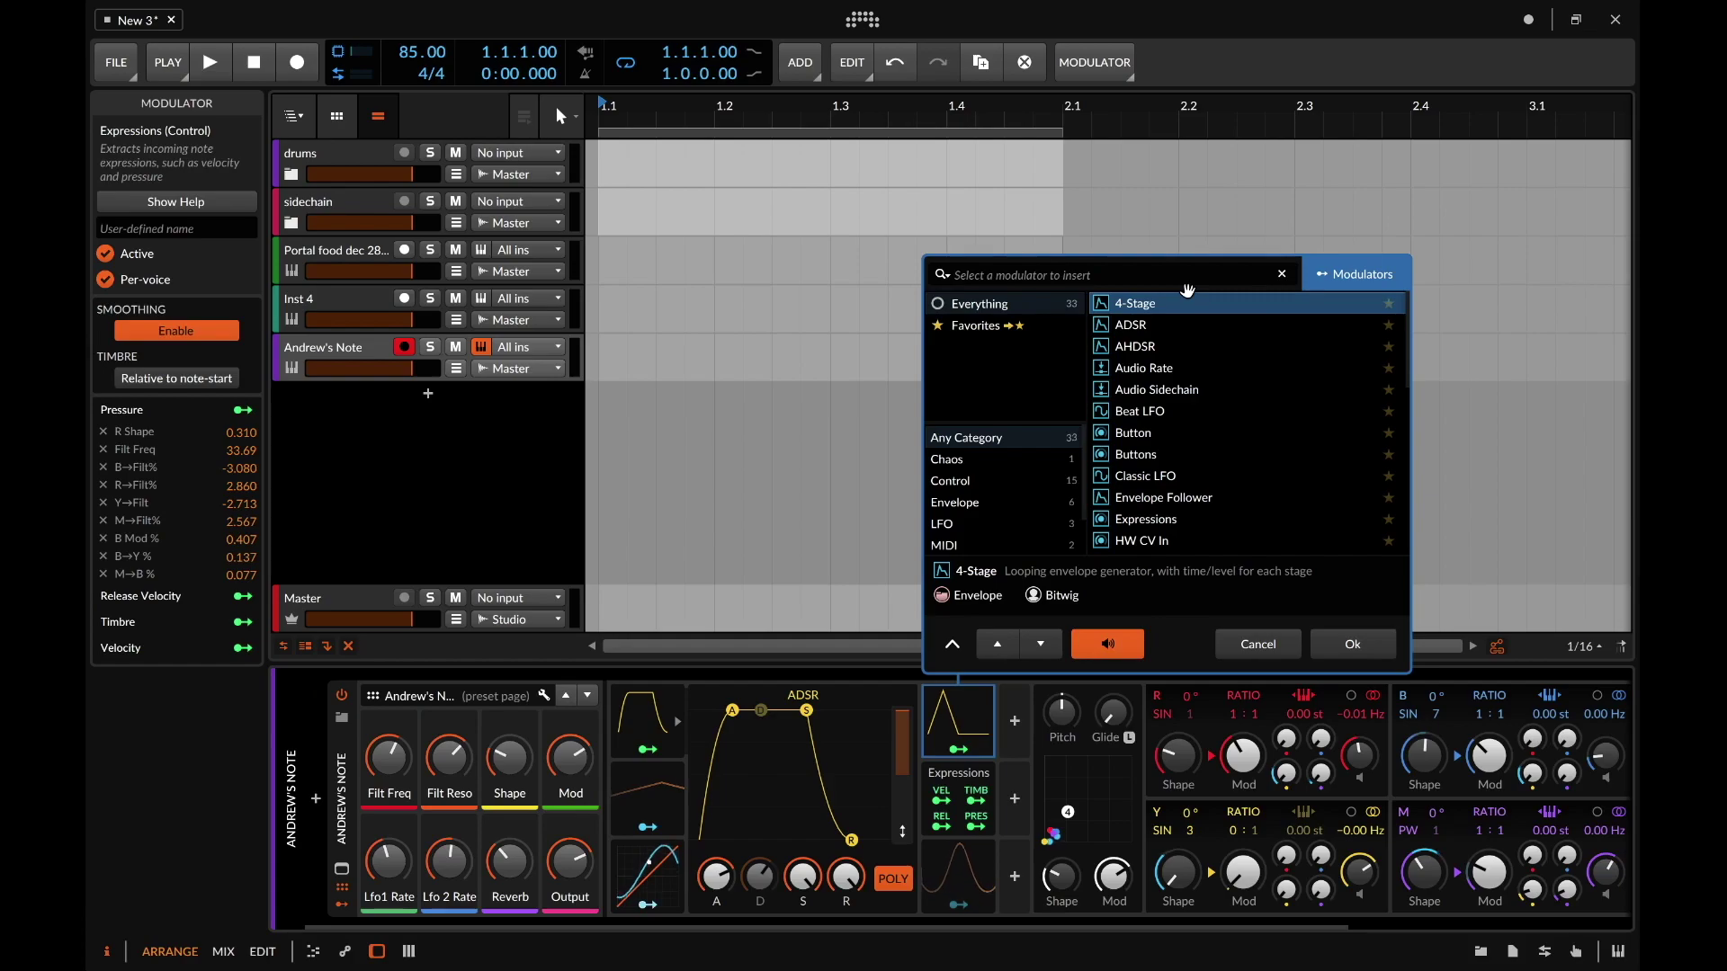
{"action": "left_click", "coordinate": [1147, 327]}
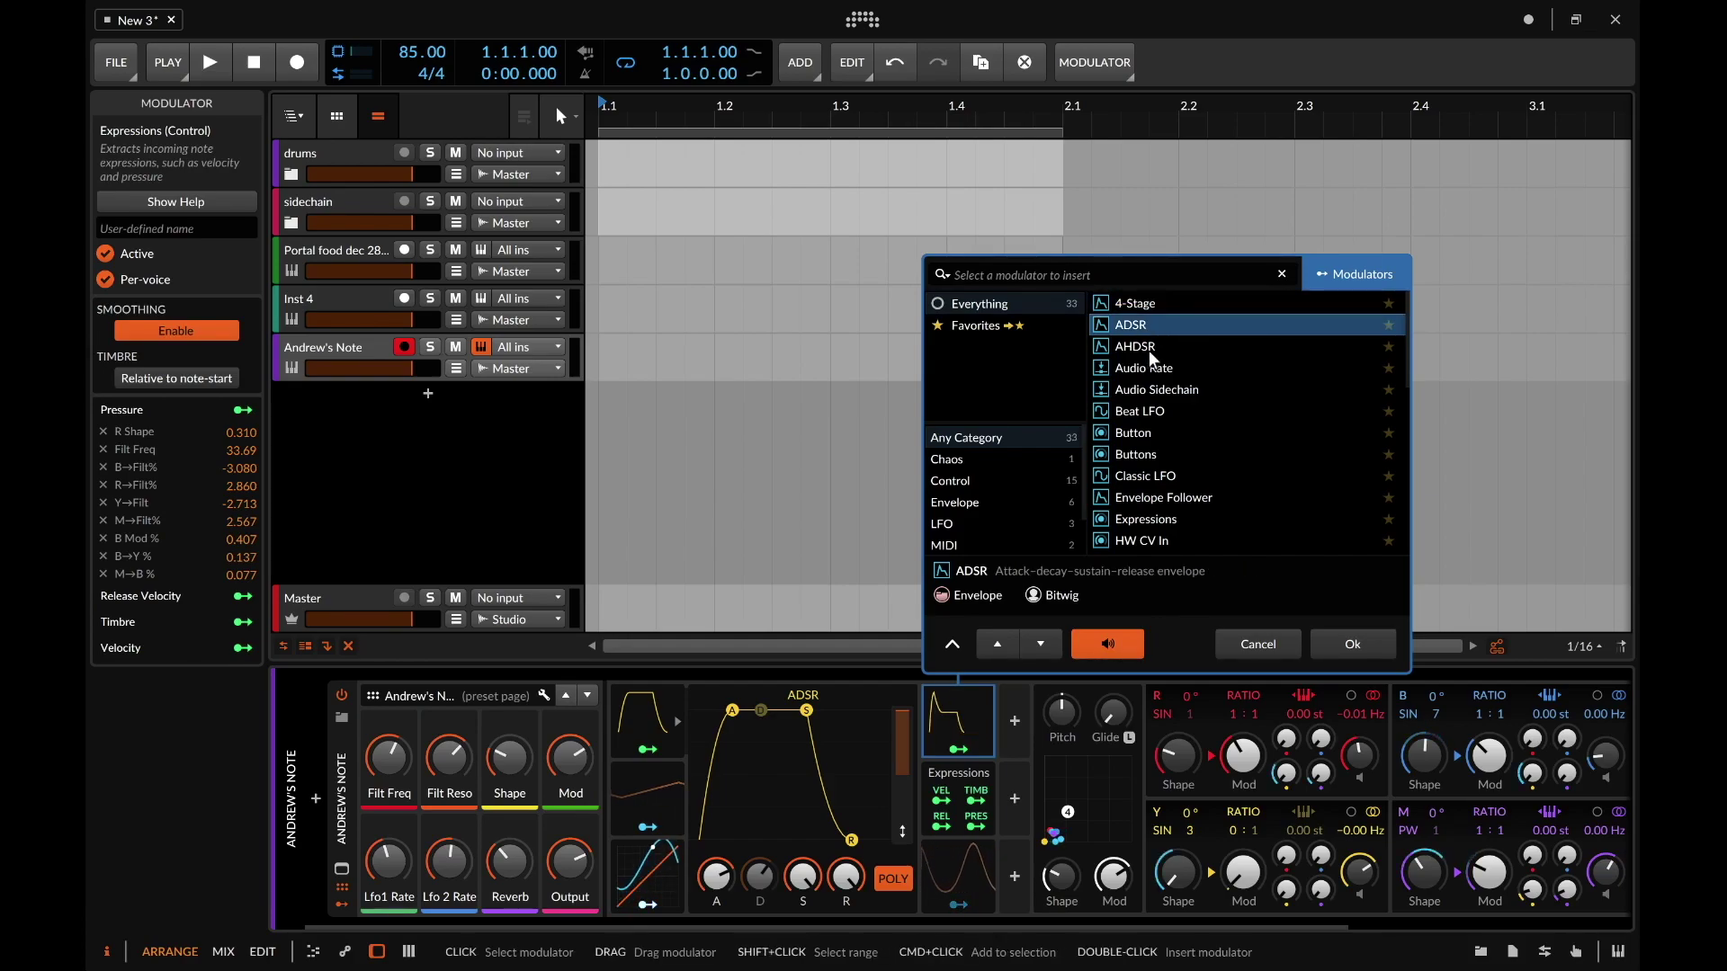
{"action": "left_click", "coordinate": [1149, 348]}
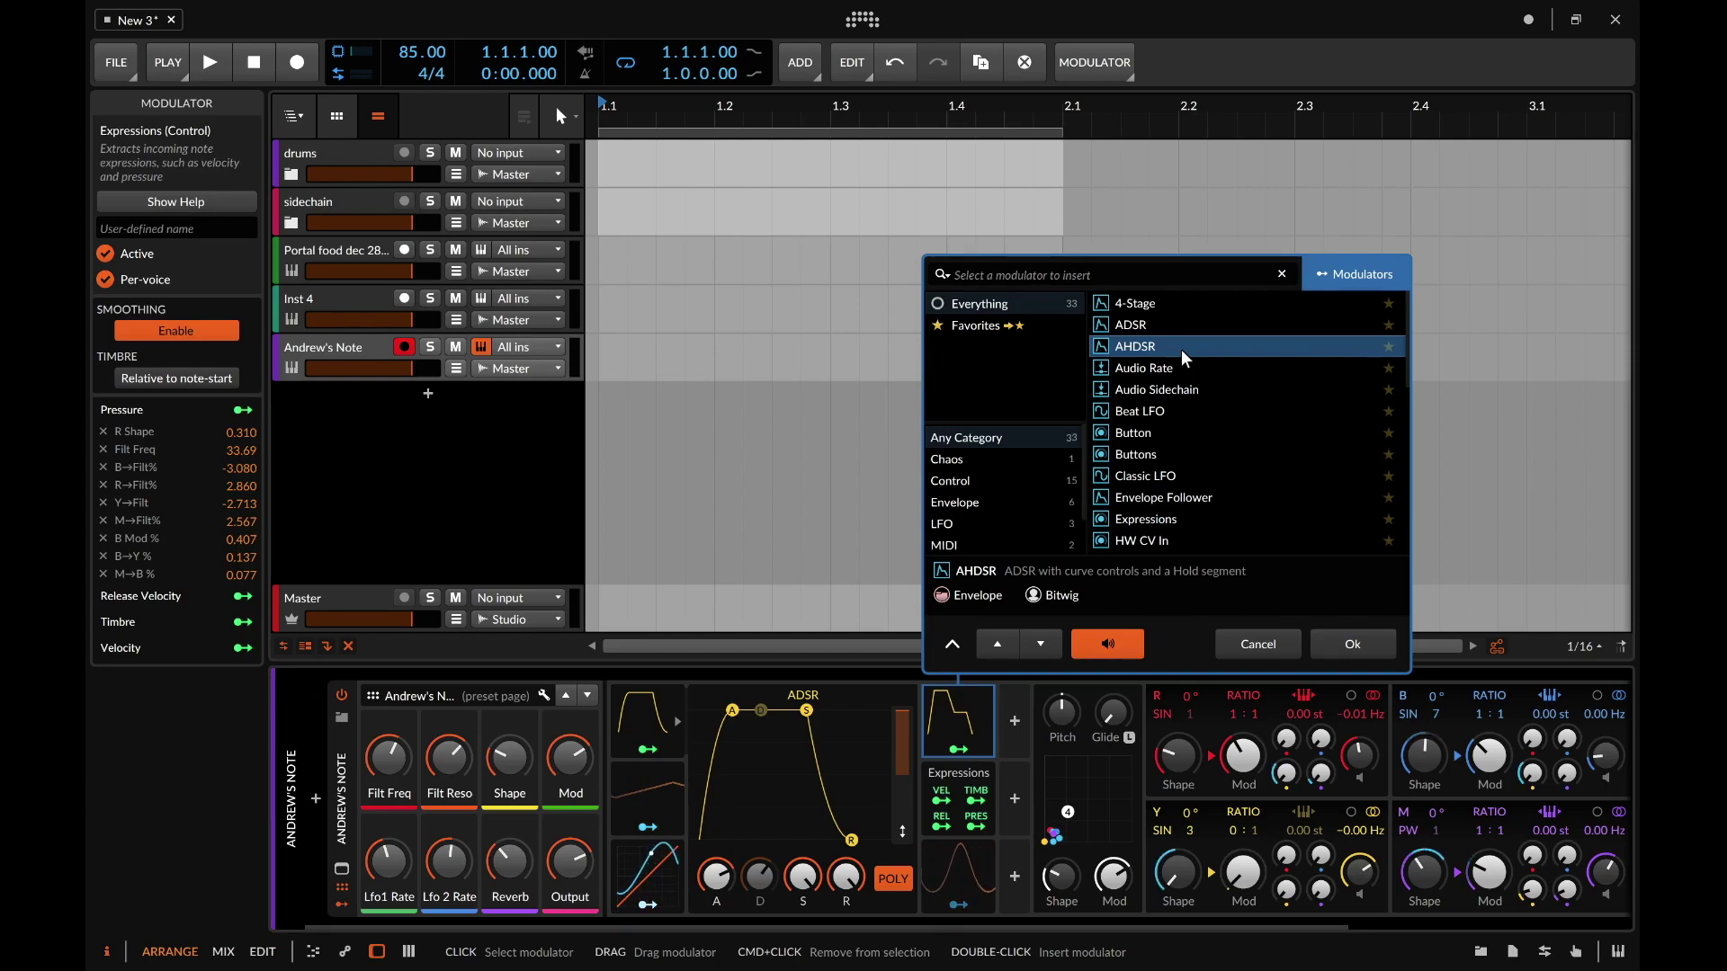
{"action": "left_click", "coordinate": [1153, 365]}
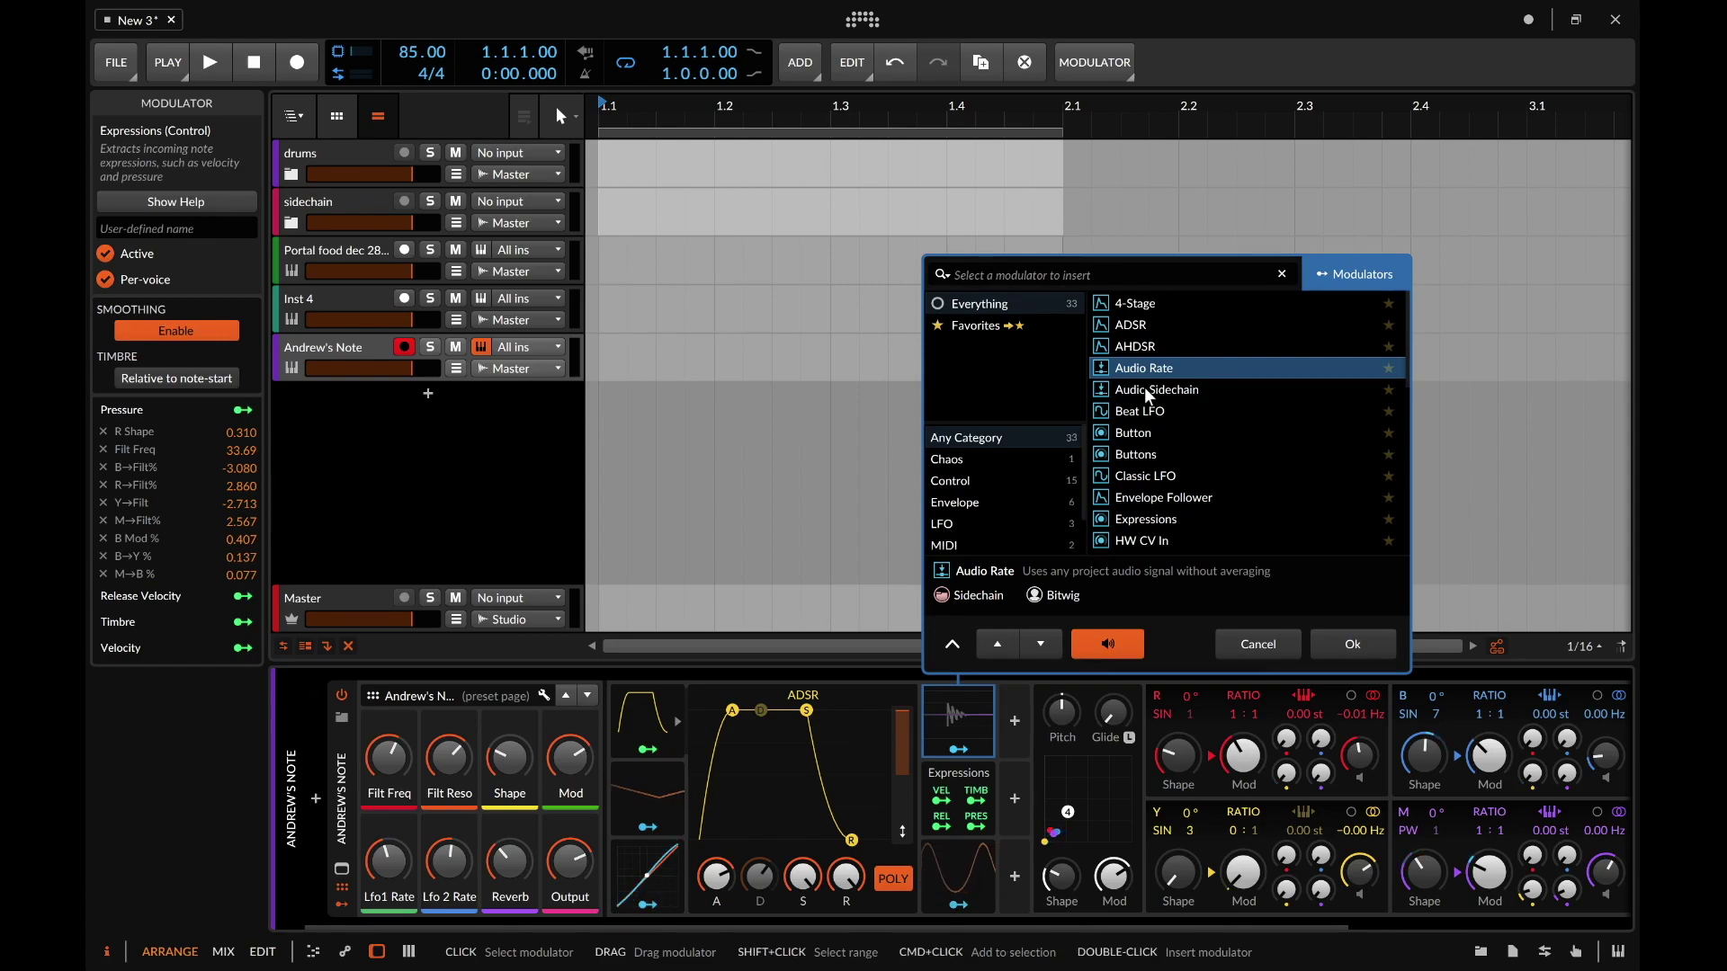
{"action": "left_click", "coordinate": [1148, 389]}
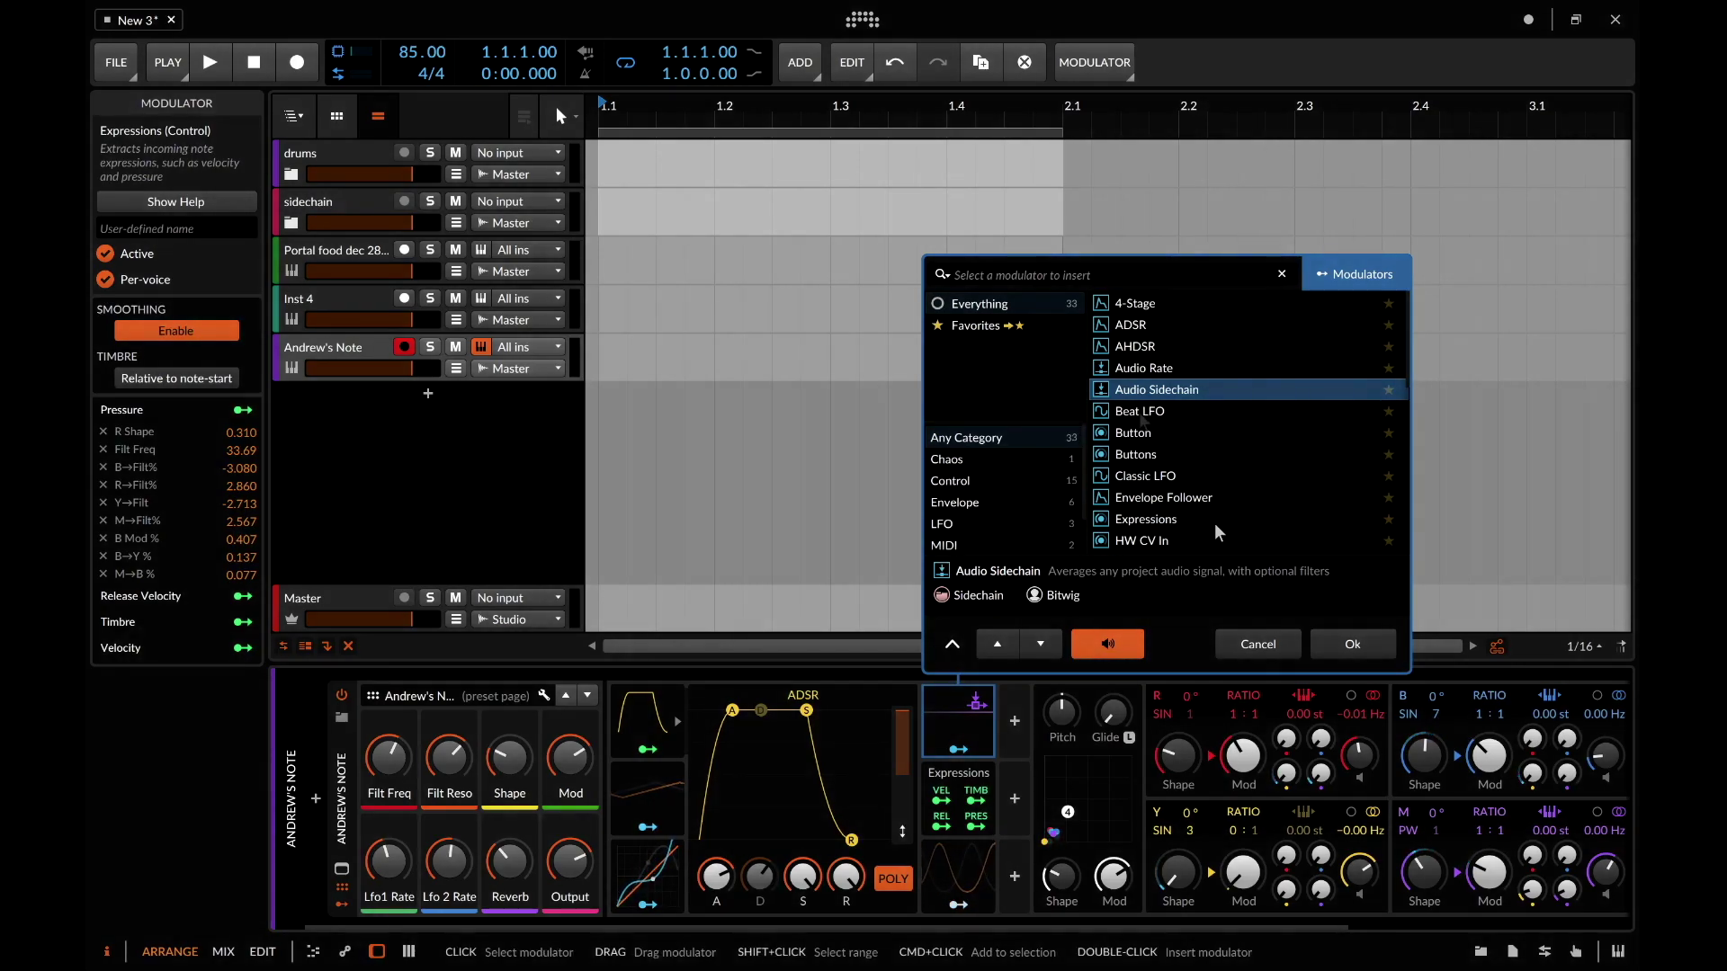
{"action": "left_click", "coordinate": [1136, 410]}
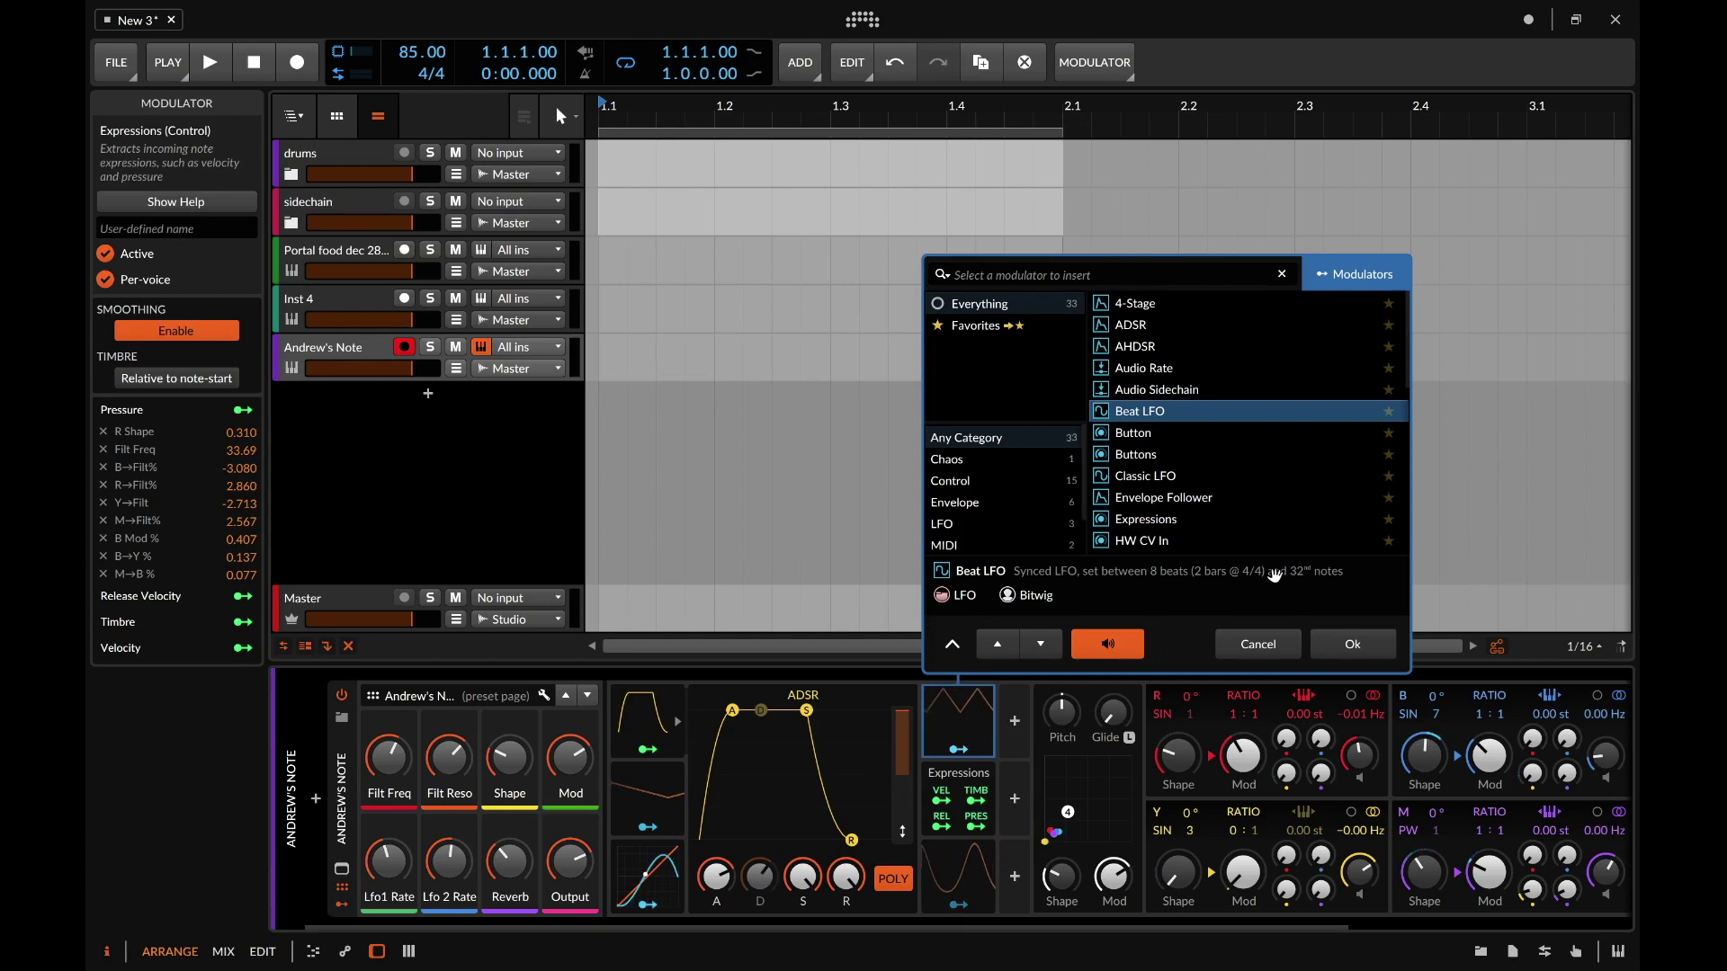
{"action": "left_click", "coordinate": [1124, 435]}
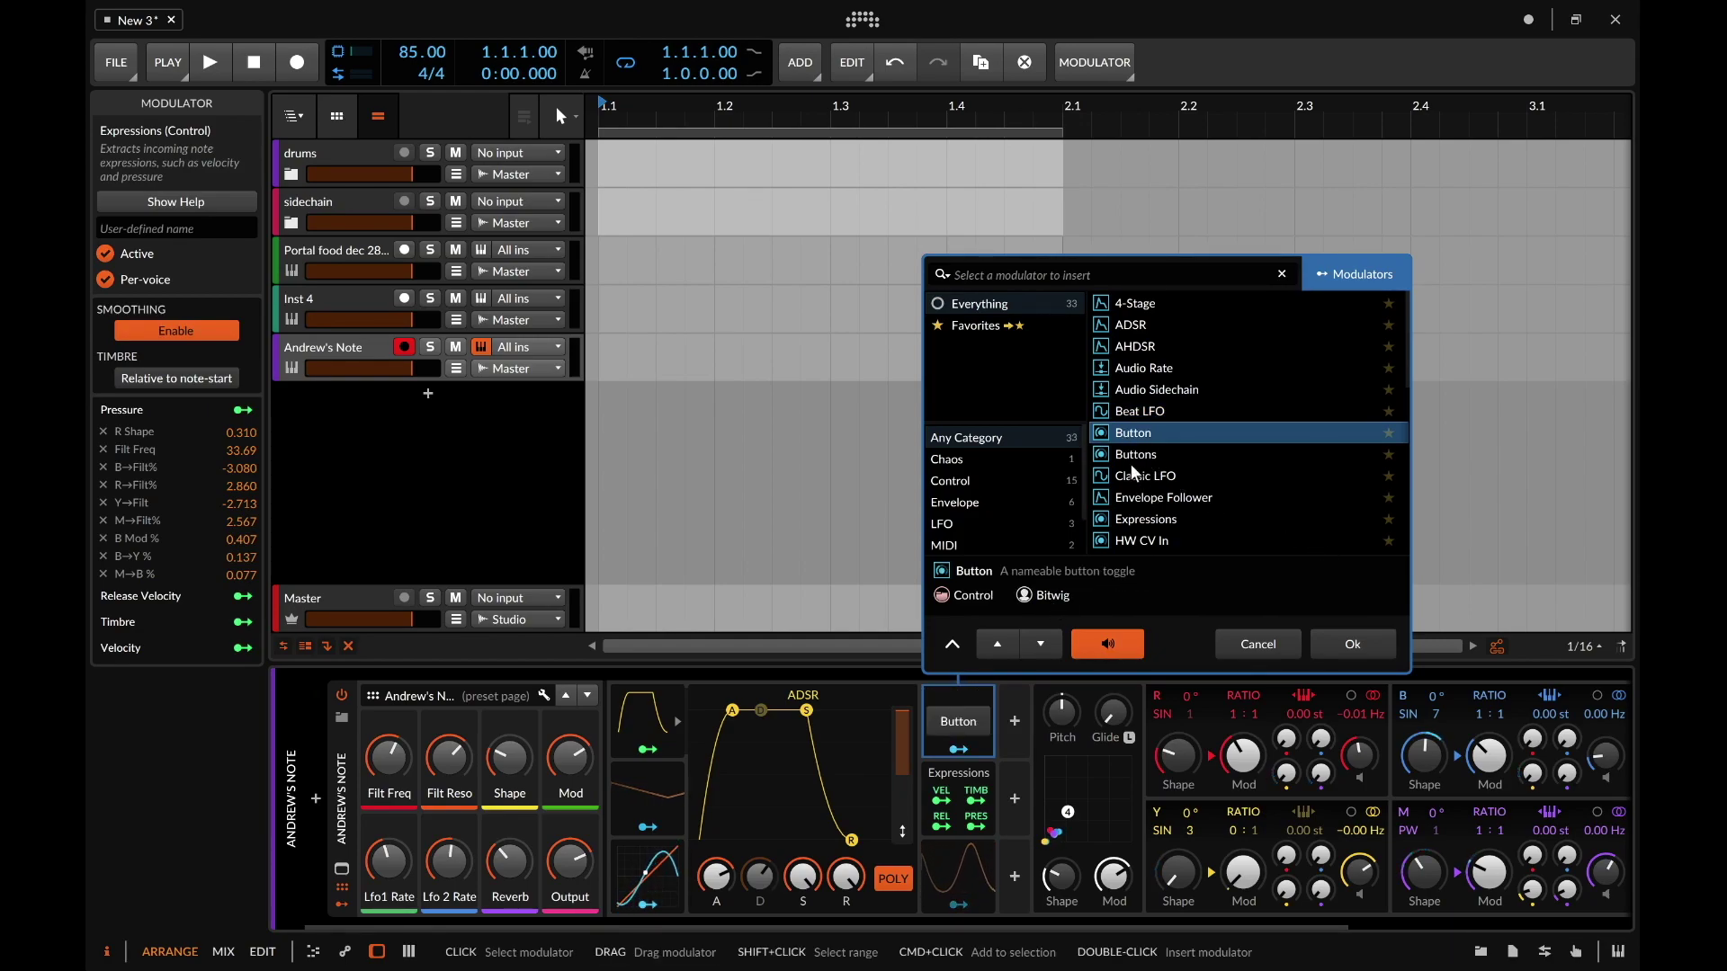
{"action": "left_click", "coordinate": [1127, 455]}
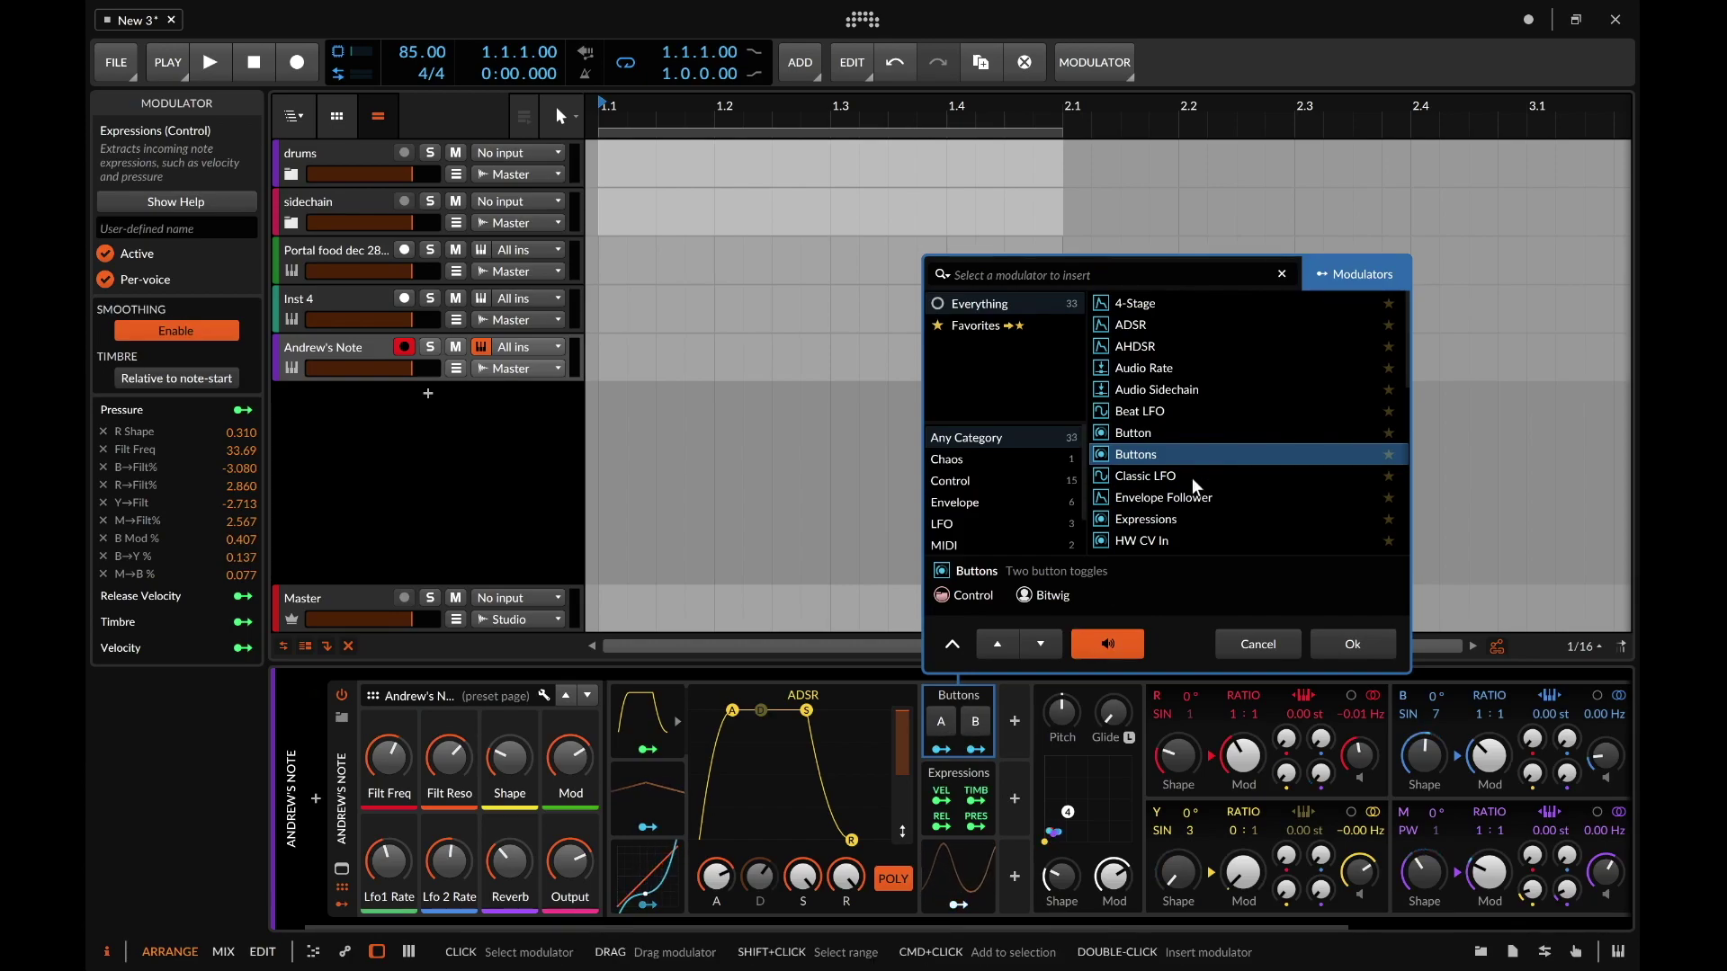
{"action": "left_click", "coordinate": [1159, 474]}
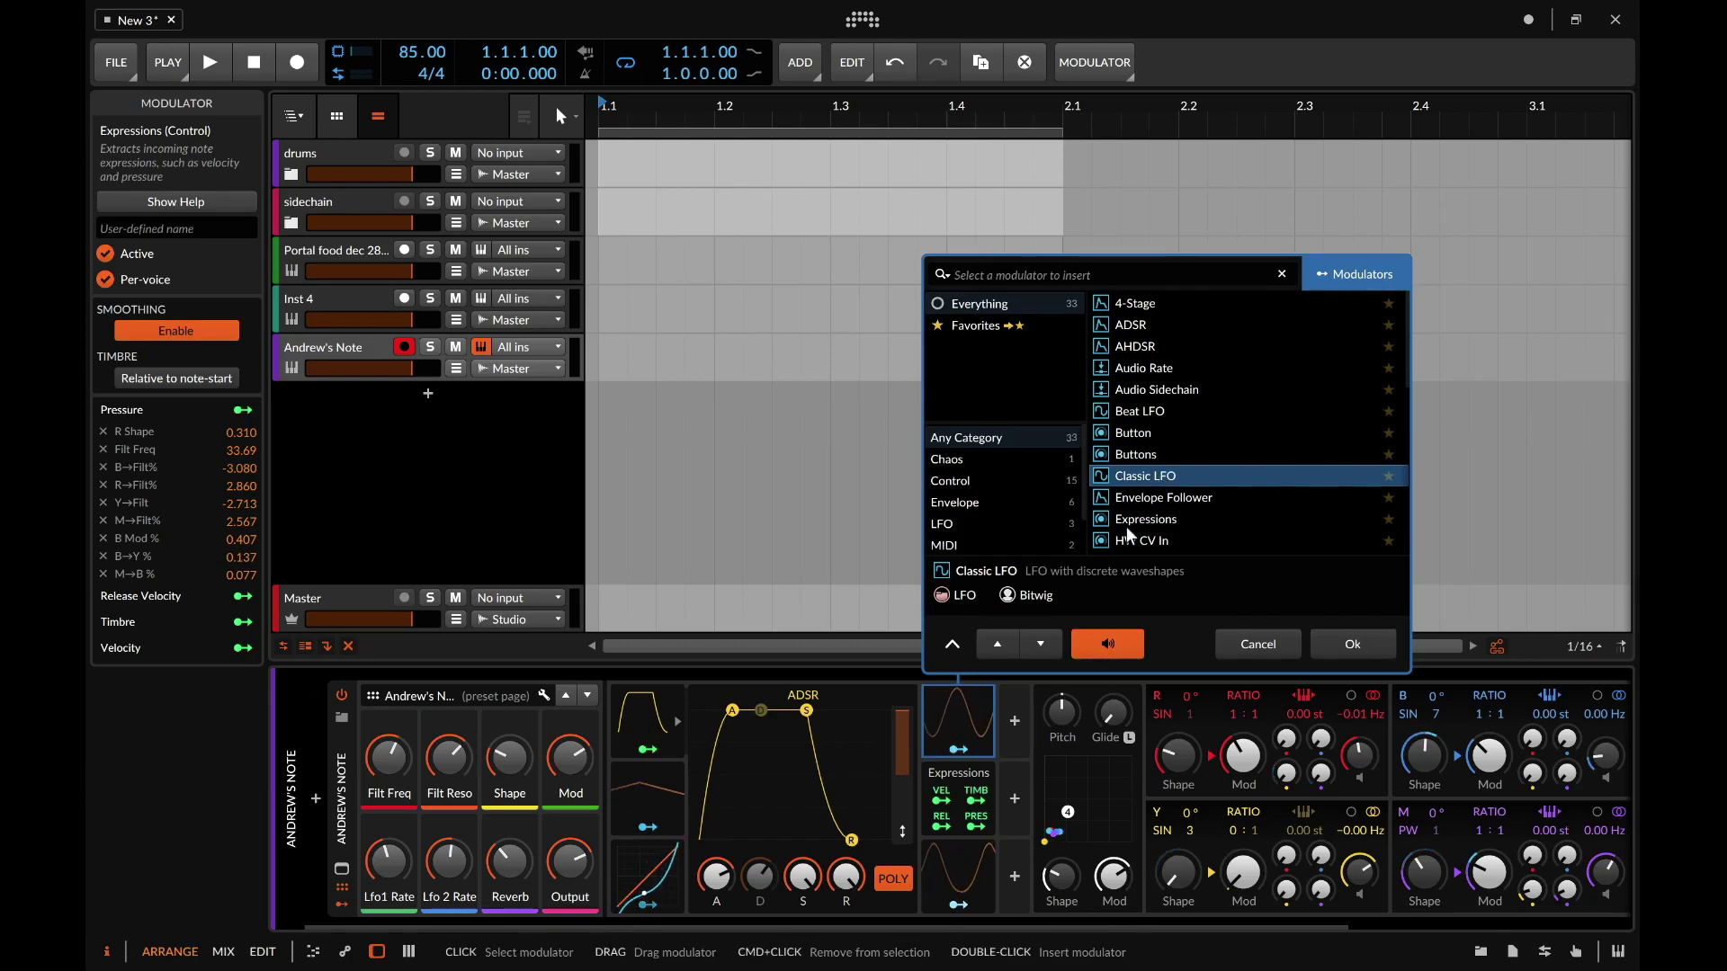
Step: Collapse the ADSR editor, insert the Classic LFO as Classic LFO 3, and toggle its editor
{"action": "left_click", "coordinate": [990, 719]}
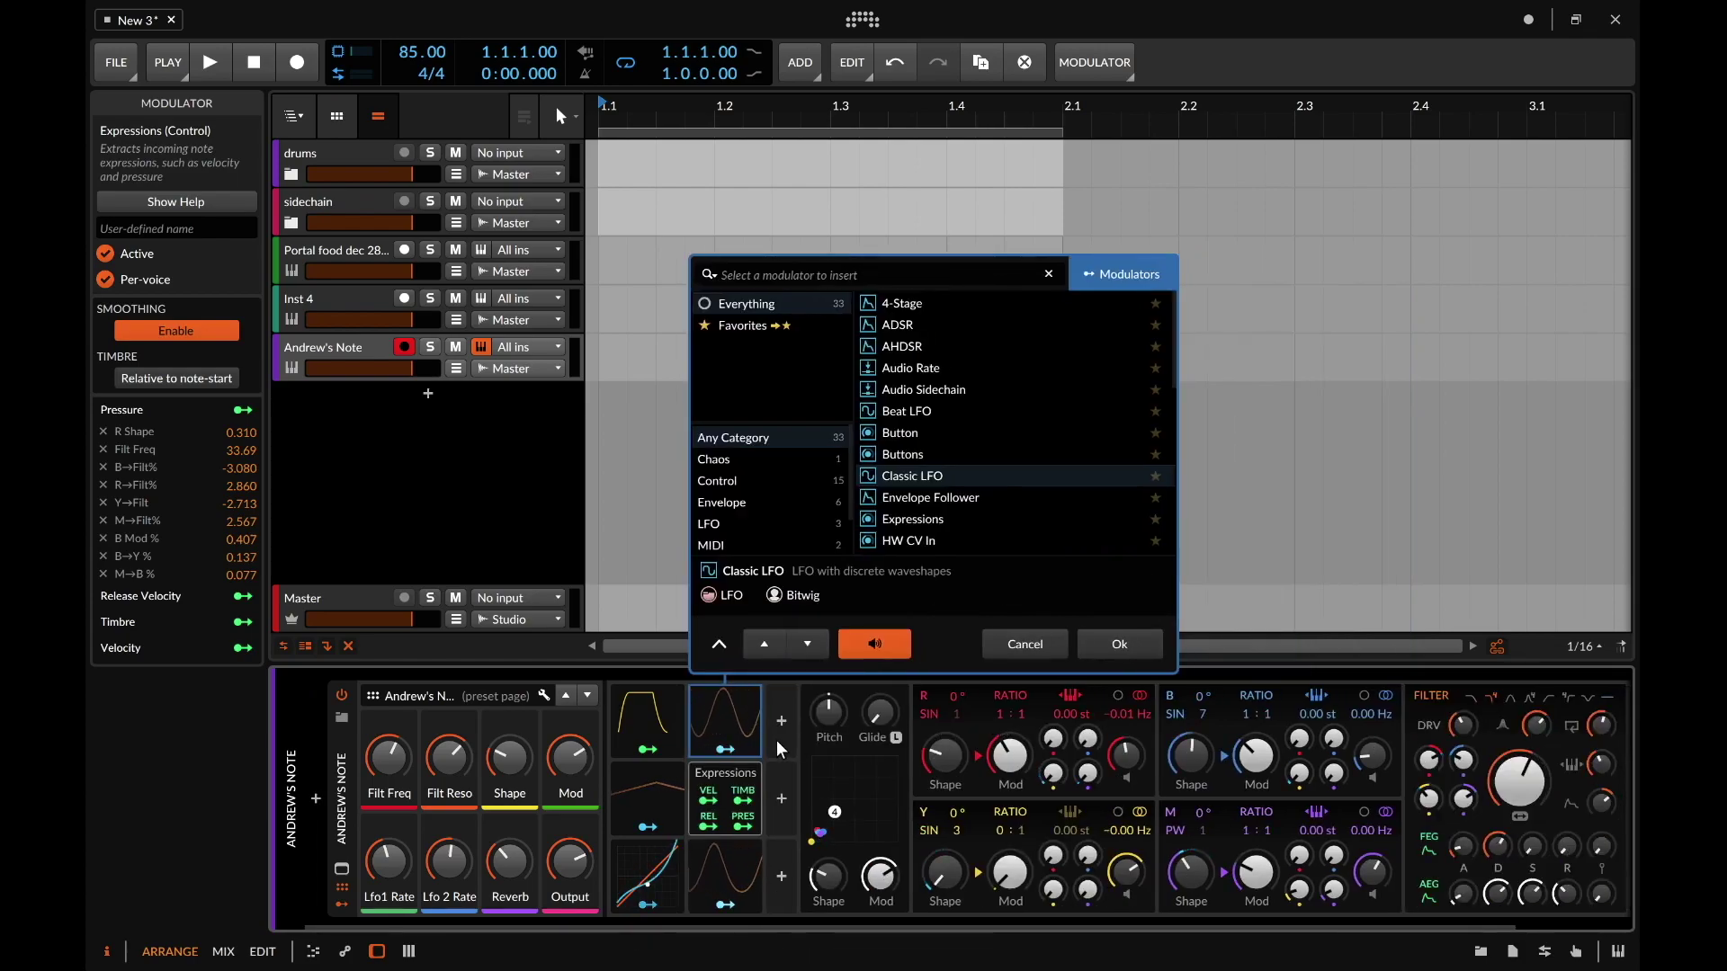
{"action": "left_click", "coordinate": [1116, 647]}
{"action": "left_click", "coordinate": [752, 719]}
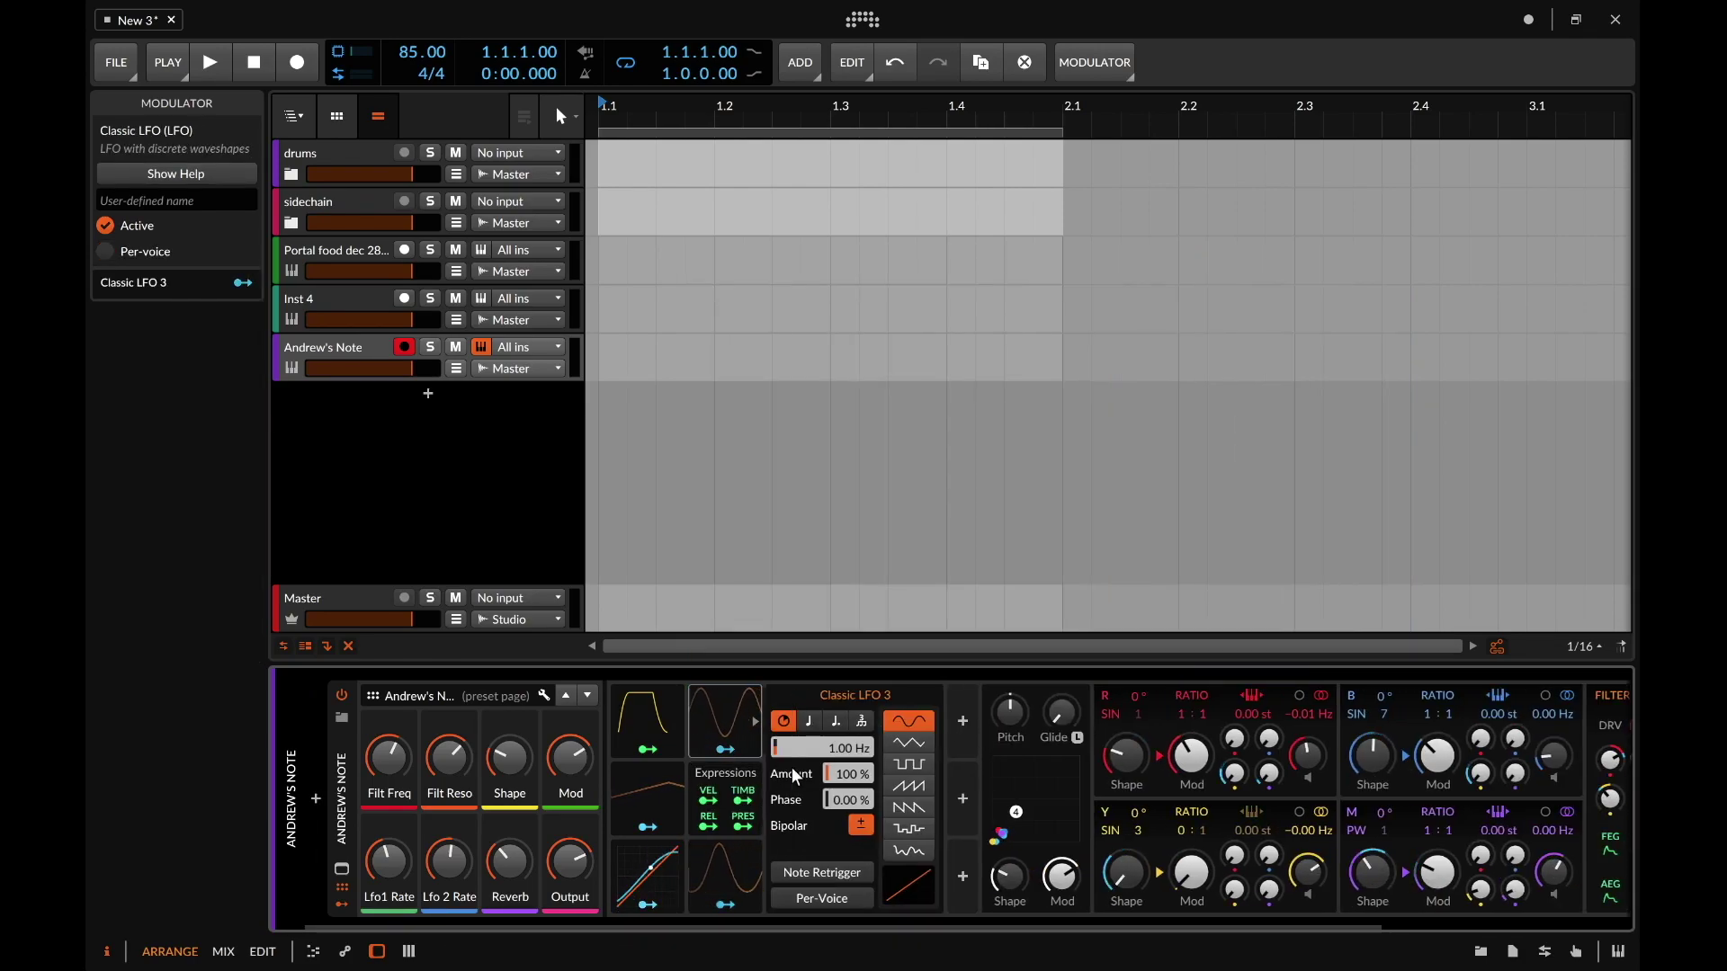
{"action": "left_click", "coordinate": [750, 719]}
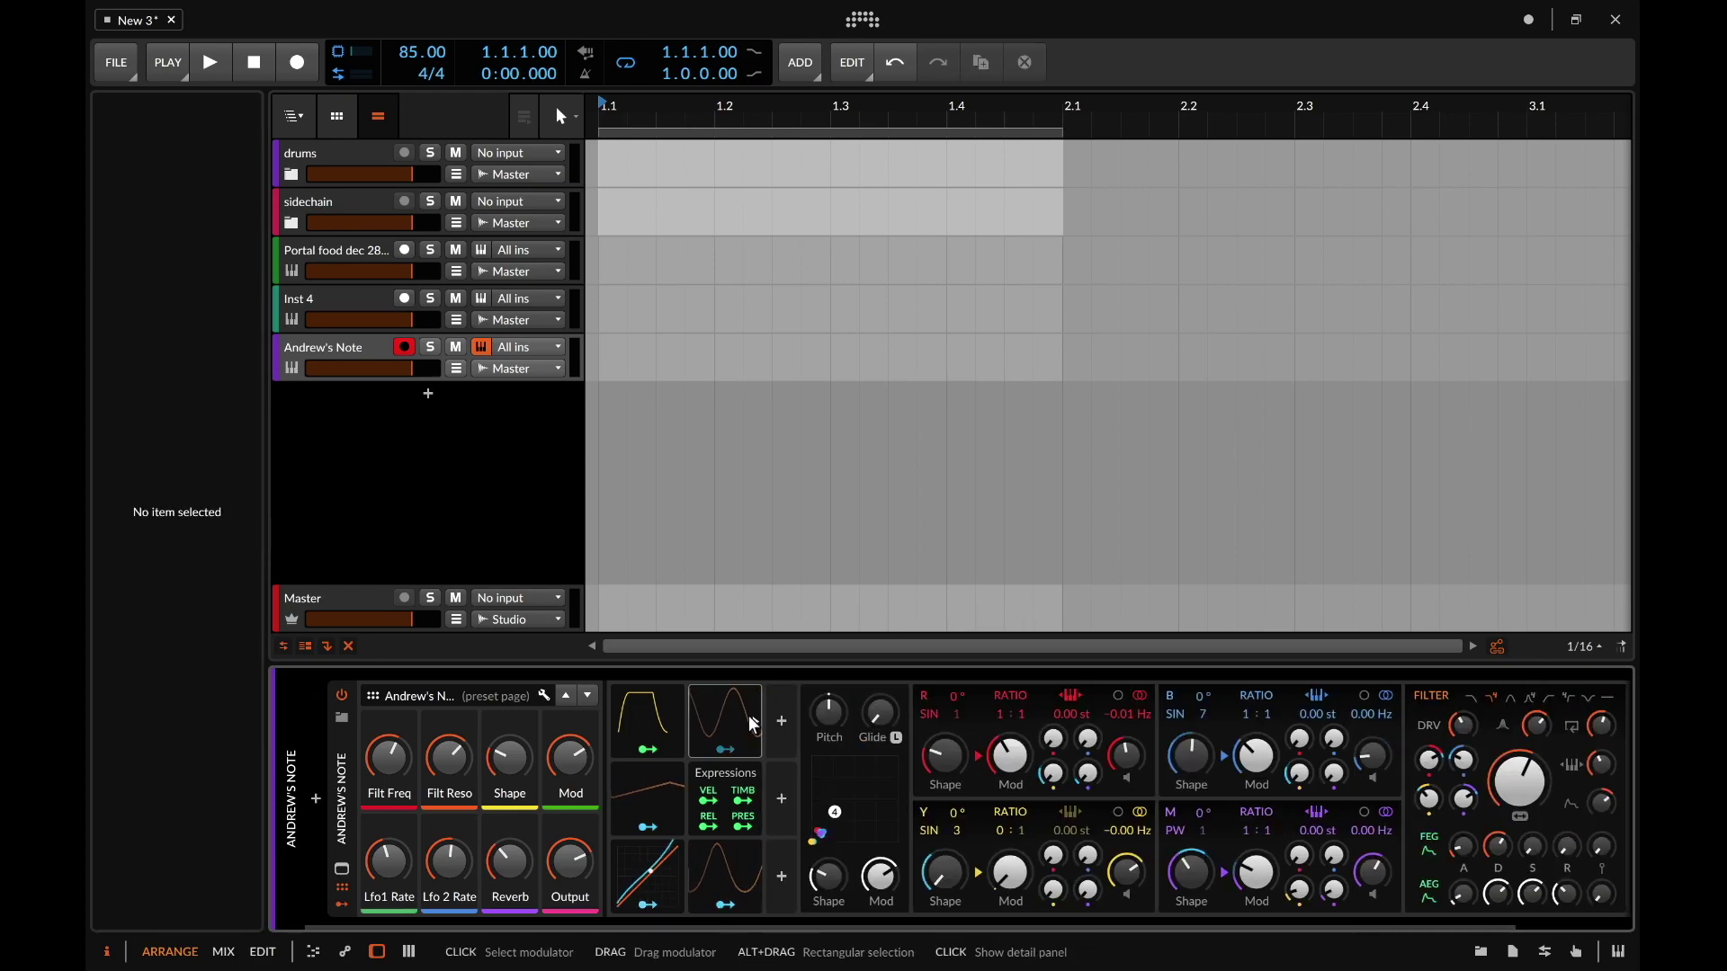
{"action": "left_click", "coordinate": [739, 717]}
Step: Delete Classic LFO 3, reopen the modulator list, and preview HW CV In, then Keytrack
{"action": "key", "text": "Delete"}
{"action": "left_click", "coordinate": [724, 719]}
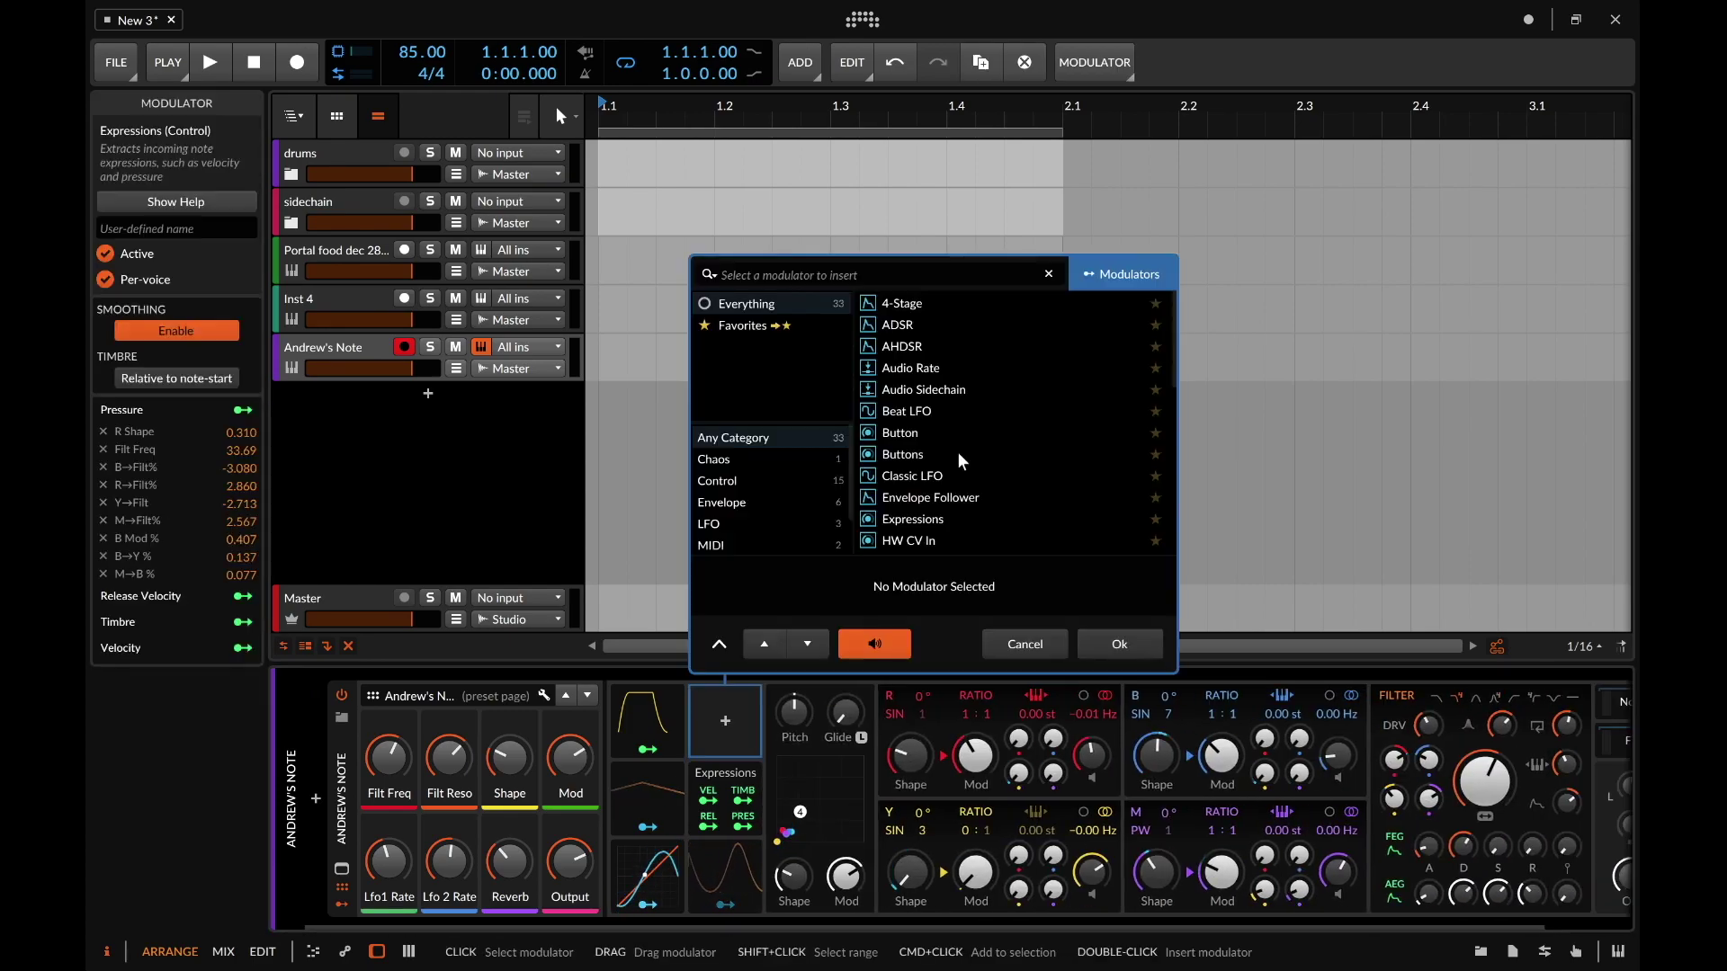
{"action": "scroll", "coordinate": [957, 452], "scroll_direction": "down", "scroll_amount": 2}
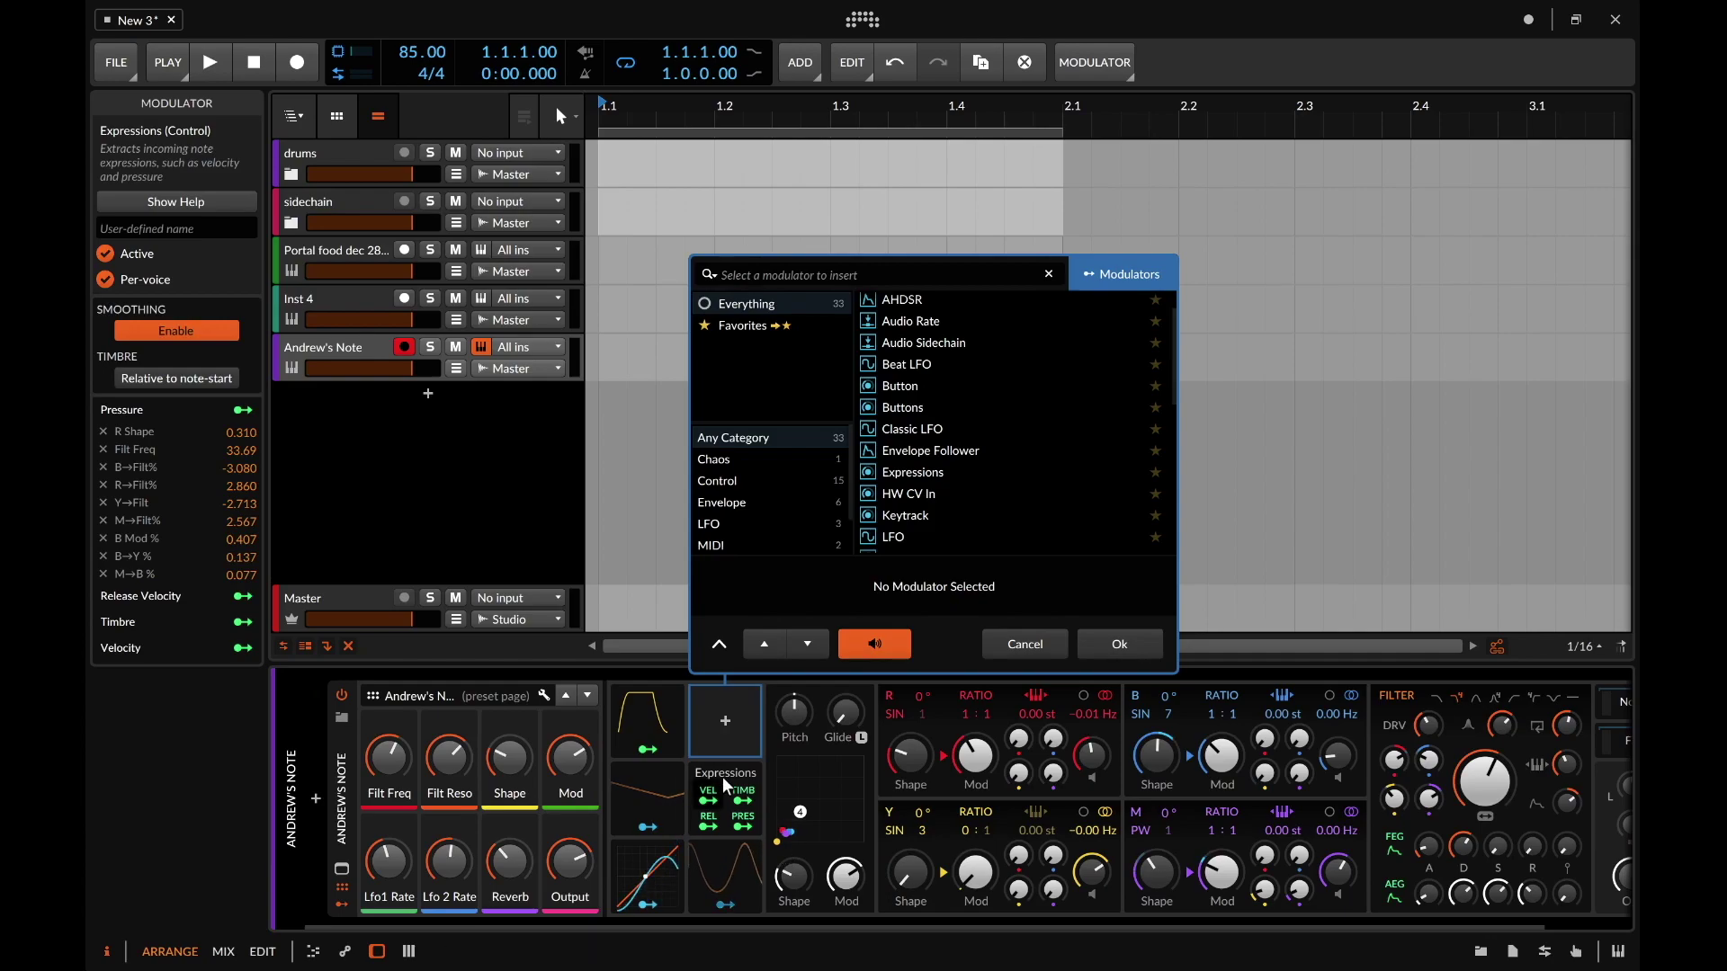
{"action": "left_click", "coordinate": [904, 493]}
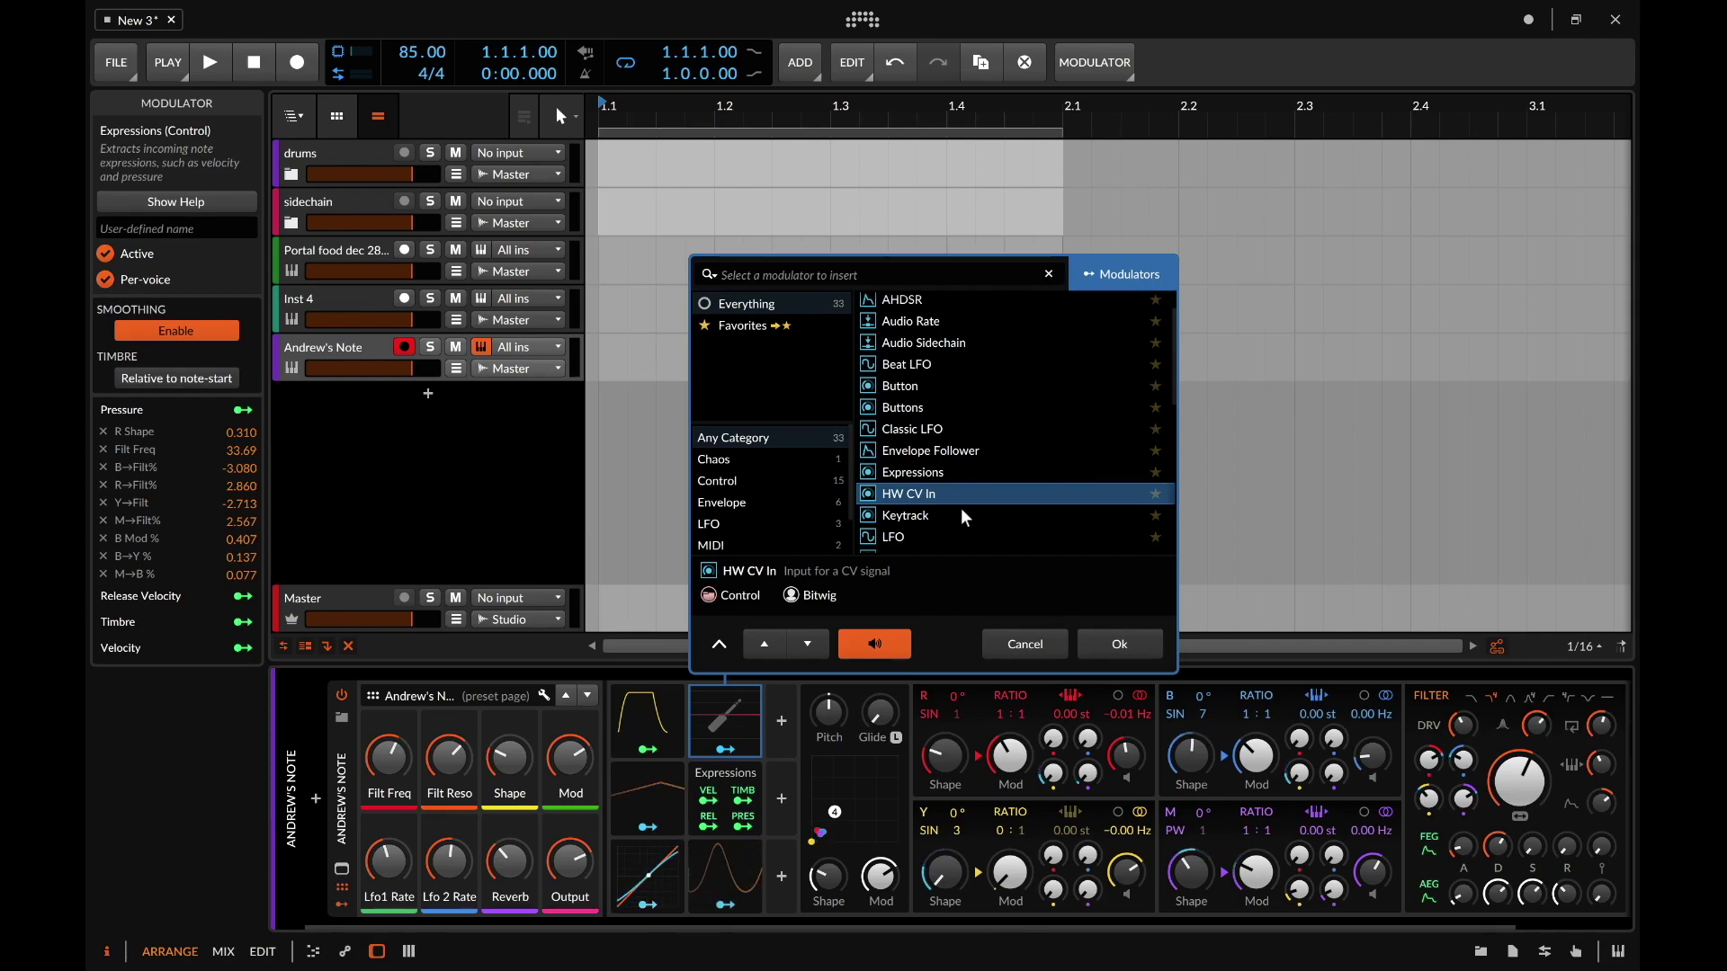
{"action": "left_click", "coordinate": [910, 515]}
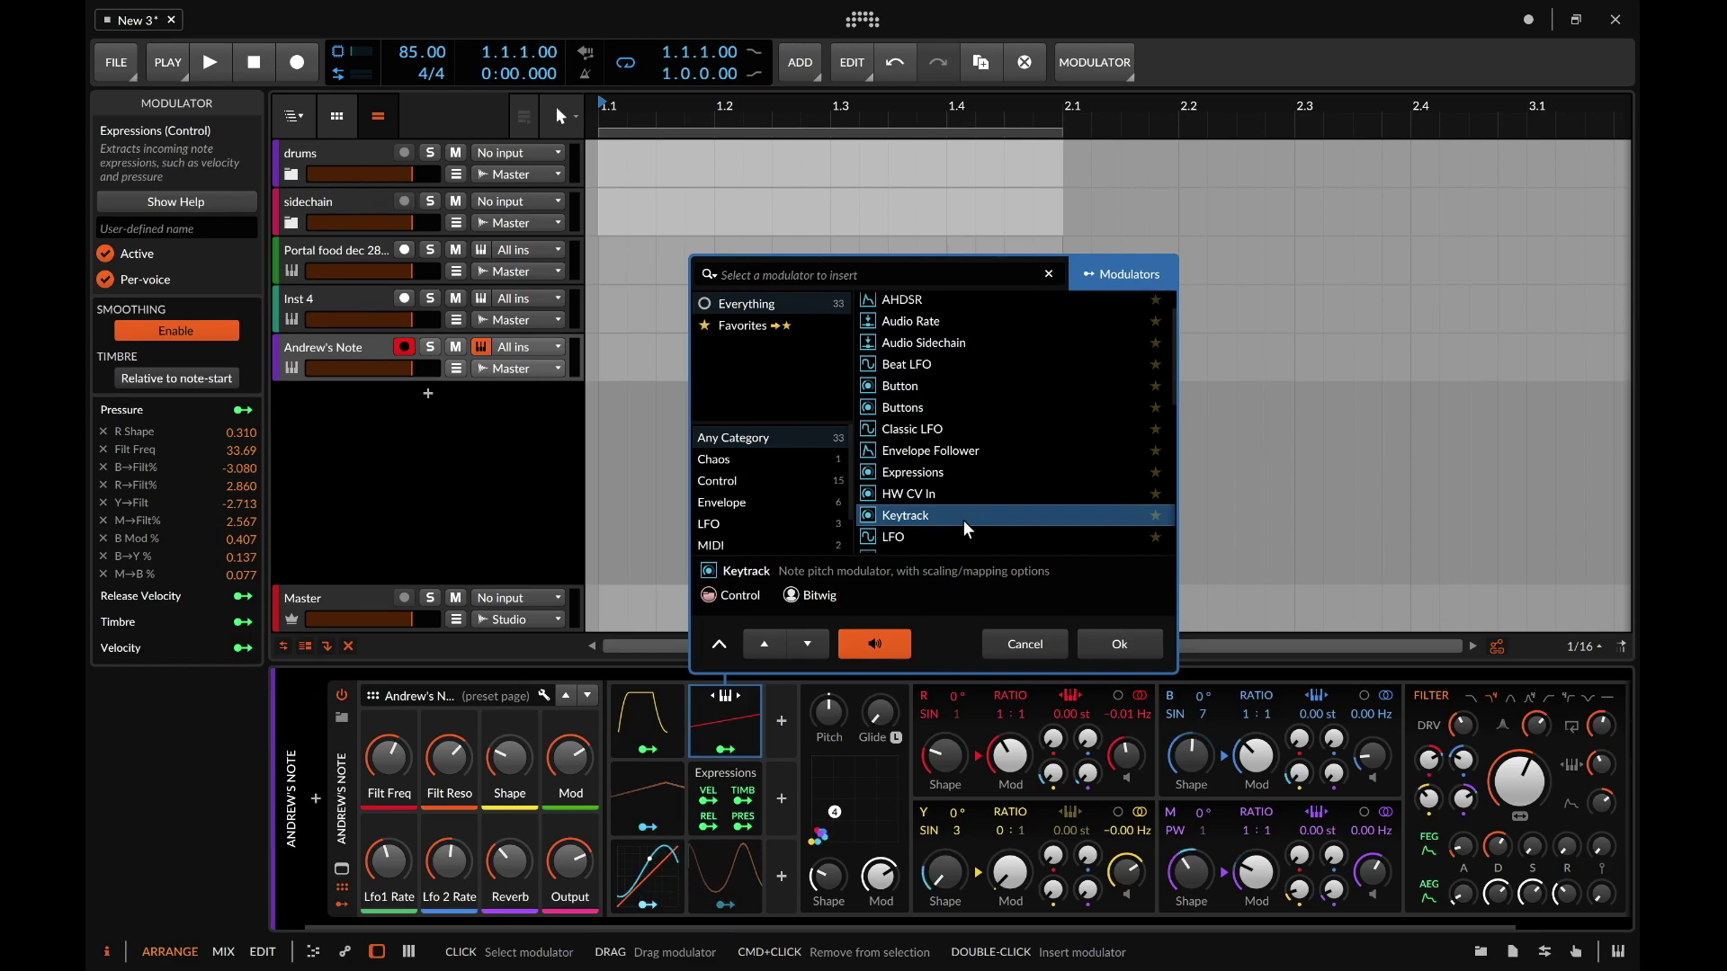
Step: Preview the LFO, Macro-4, Macro, MIDI and Mix modulators, then pick Note Counter
{"action": "scroll", "coordinate": [963, 520], "scroll_direction": "down", "scroll_amount": 1}
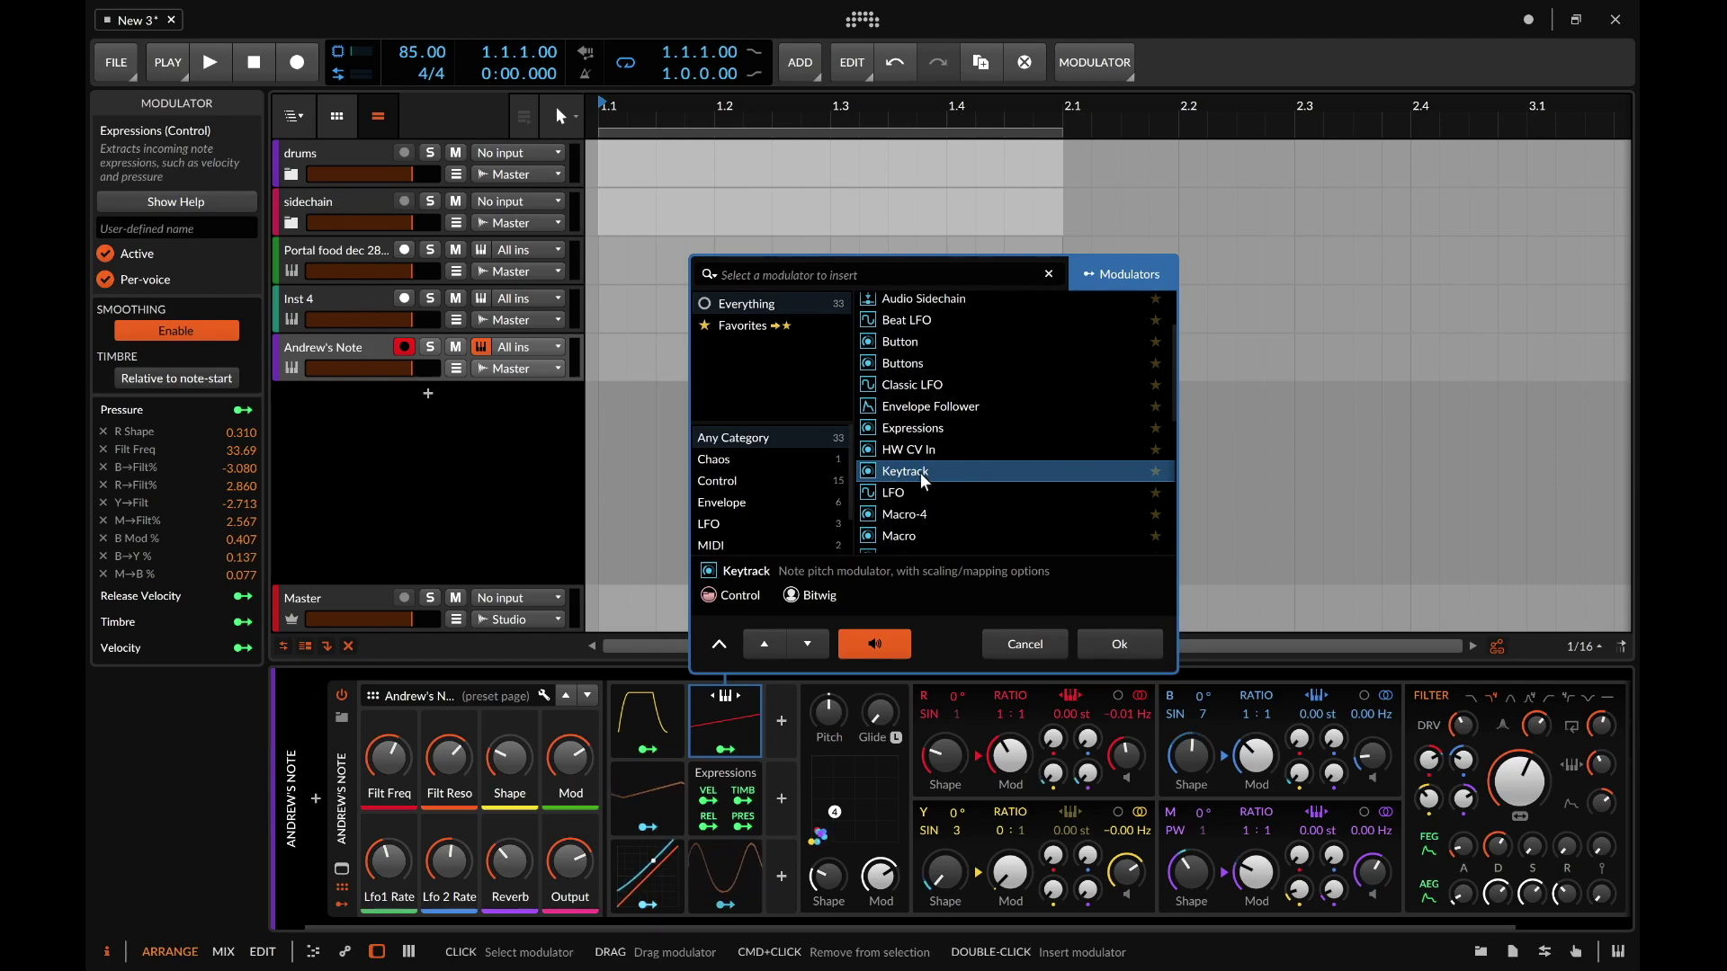
{"action": "left_click", "coordinate": [968, 493]}
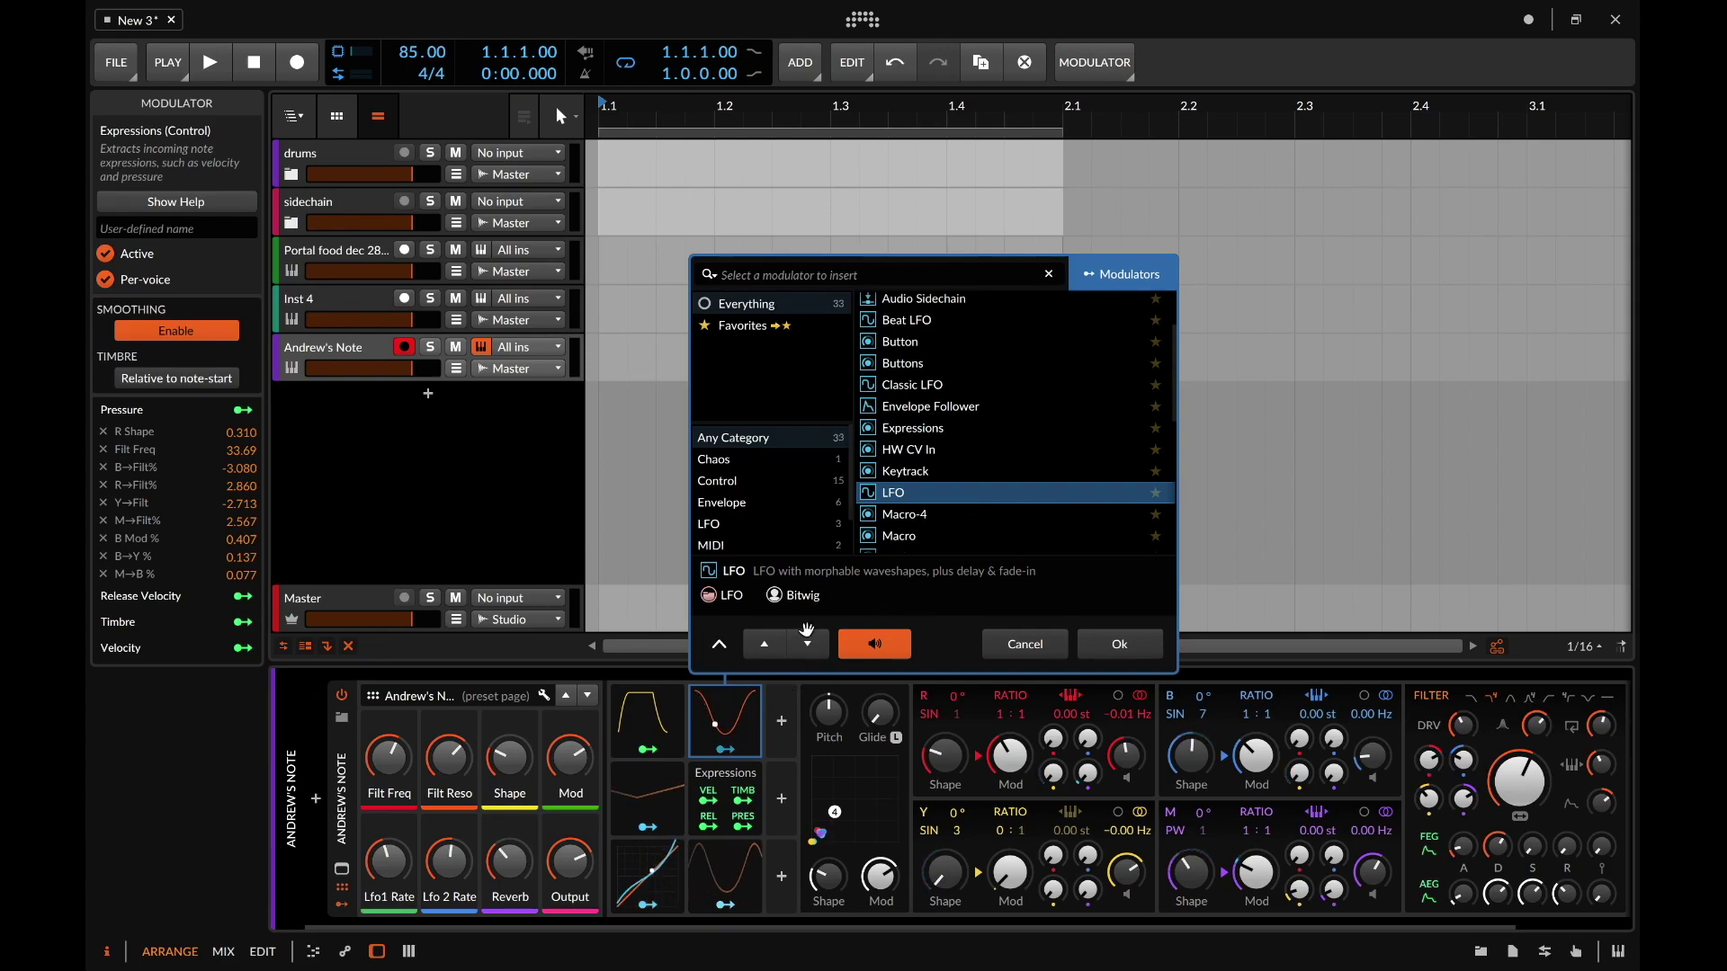
{"action": "left_click", "coordinate": [923, 513]}
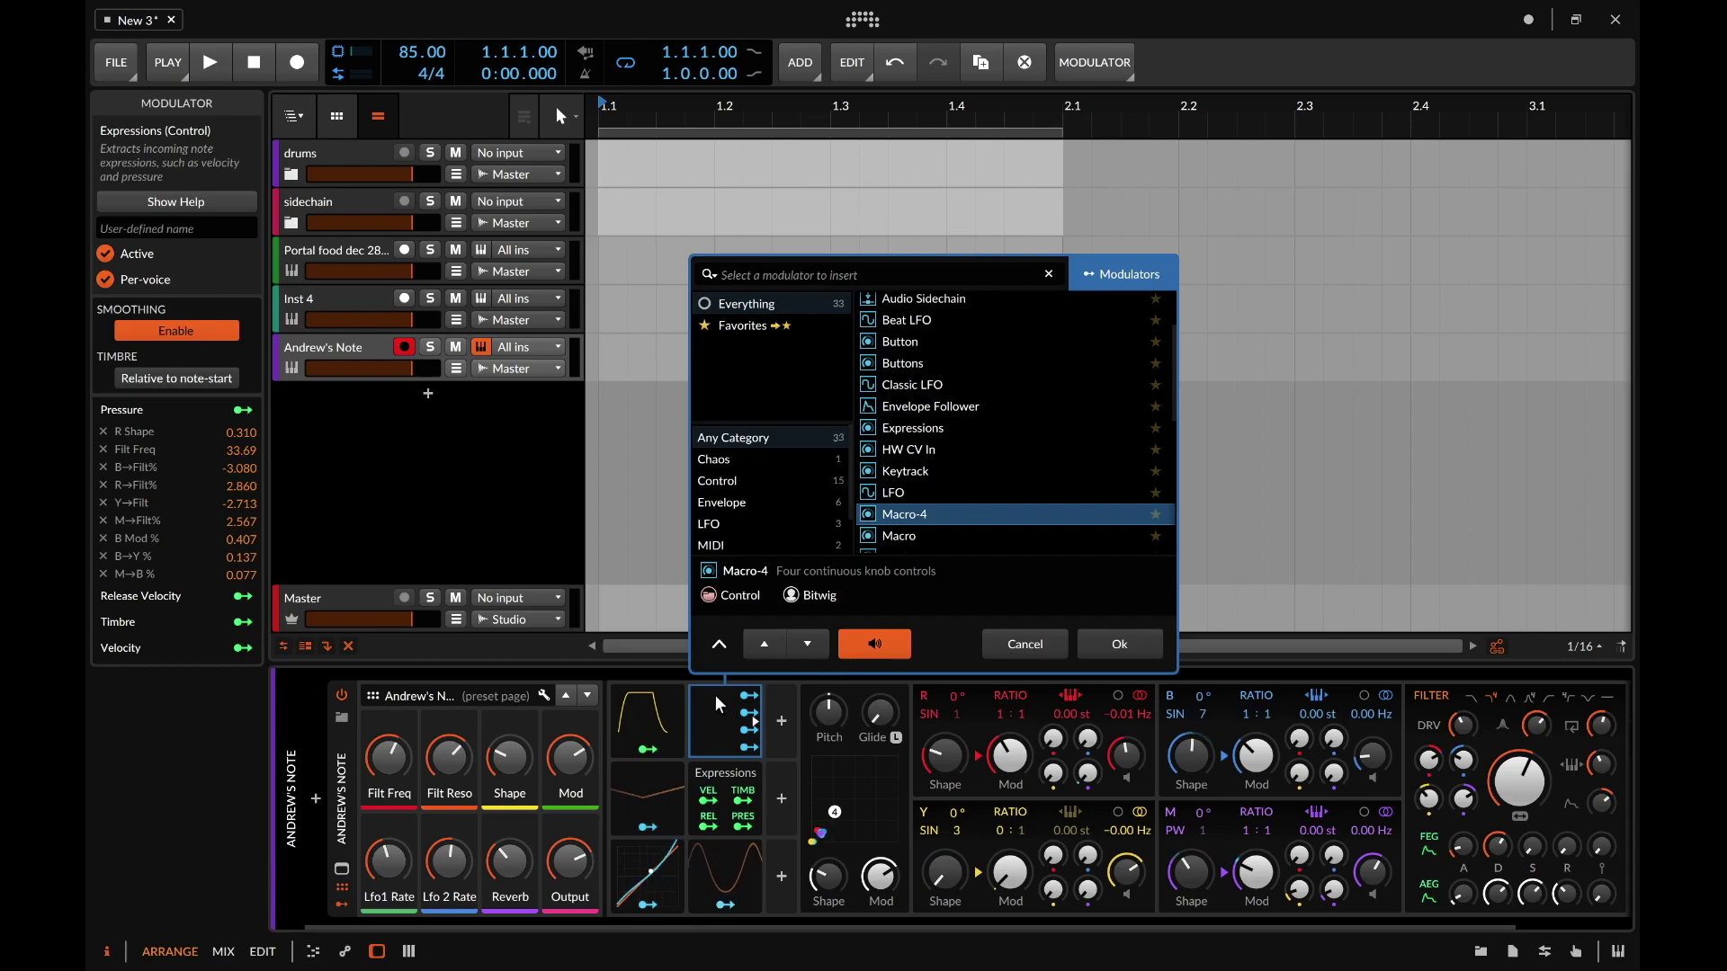
{"action": "scroll", "coordinate": [891, 495], "scroll_direction": "down", "scroll_amount": 1}
{"action": "left_click", "coordinate": [897, 493]}
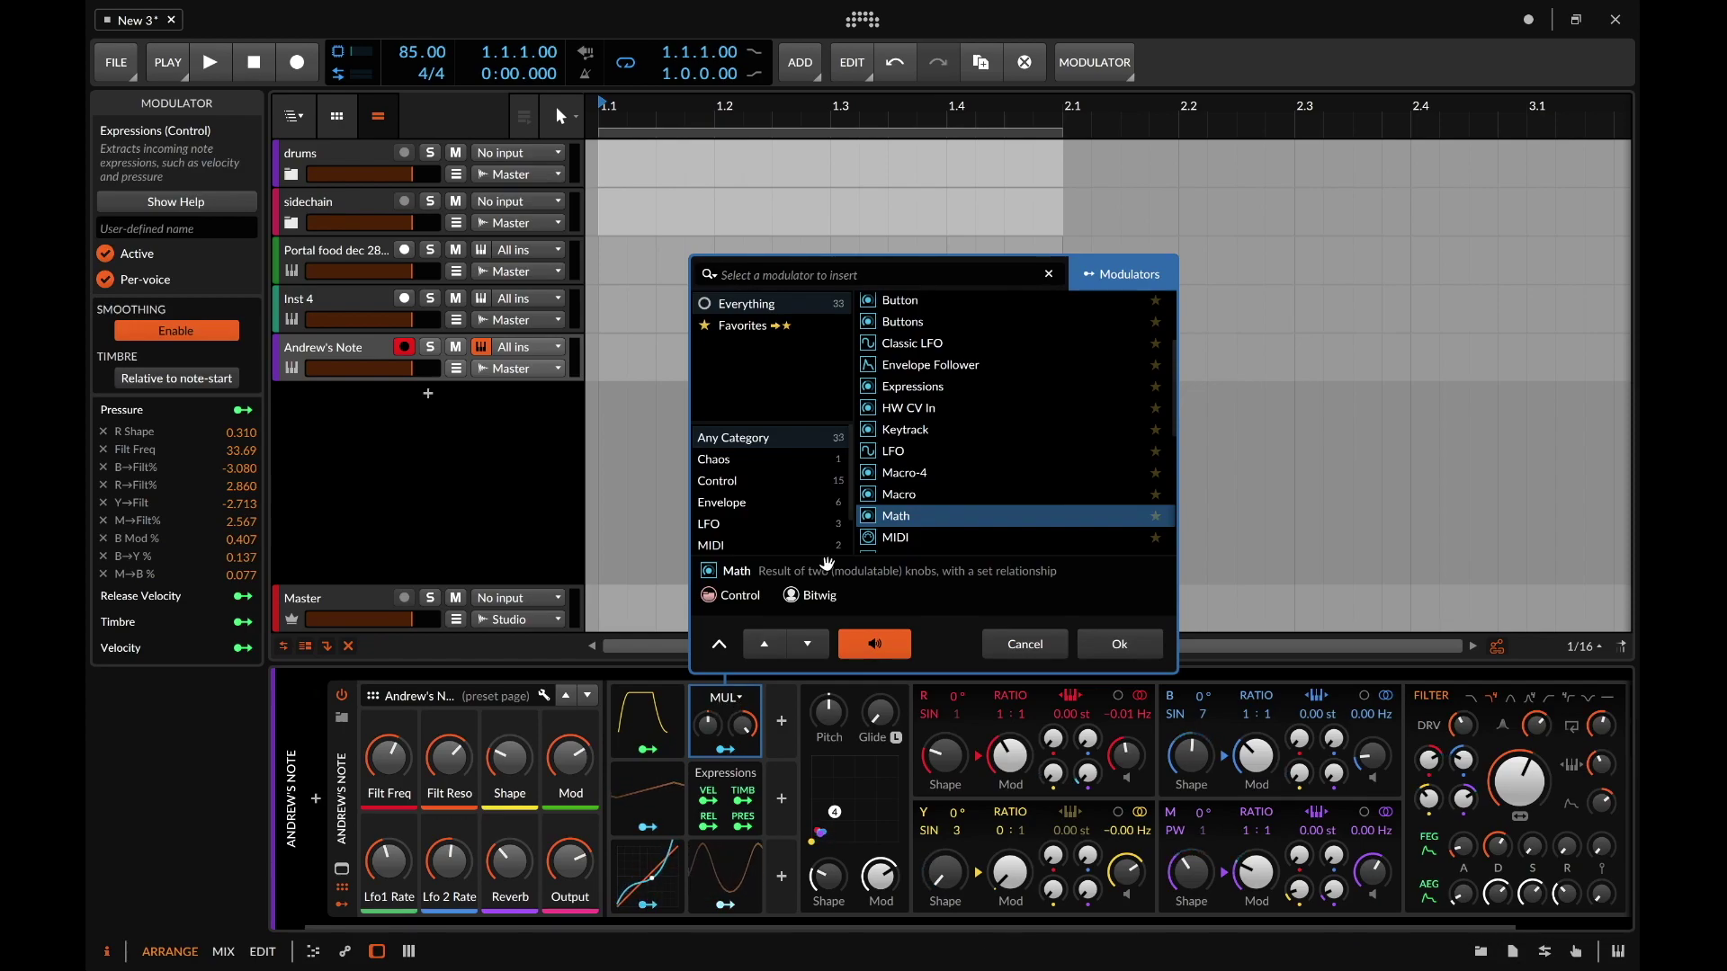
{"action": "scroll", "coordinate": [893, 482], "scroll_direction": "down", "scroll_amount": 1}
{"action": "left_click", "coordinate": [893, 485]}
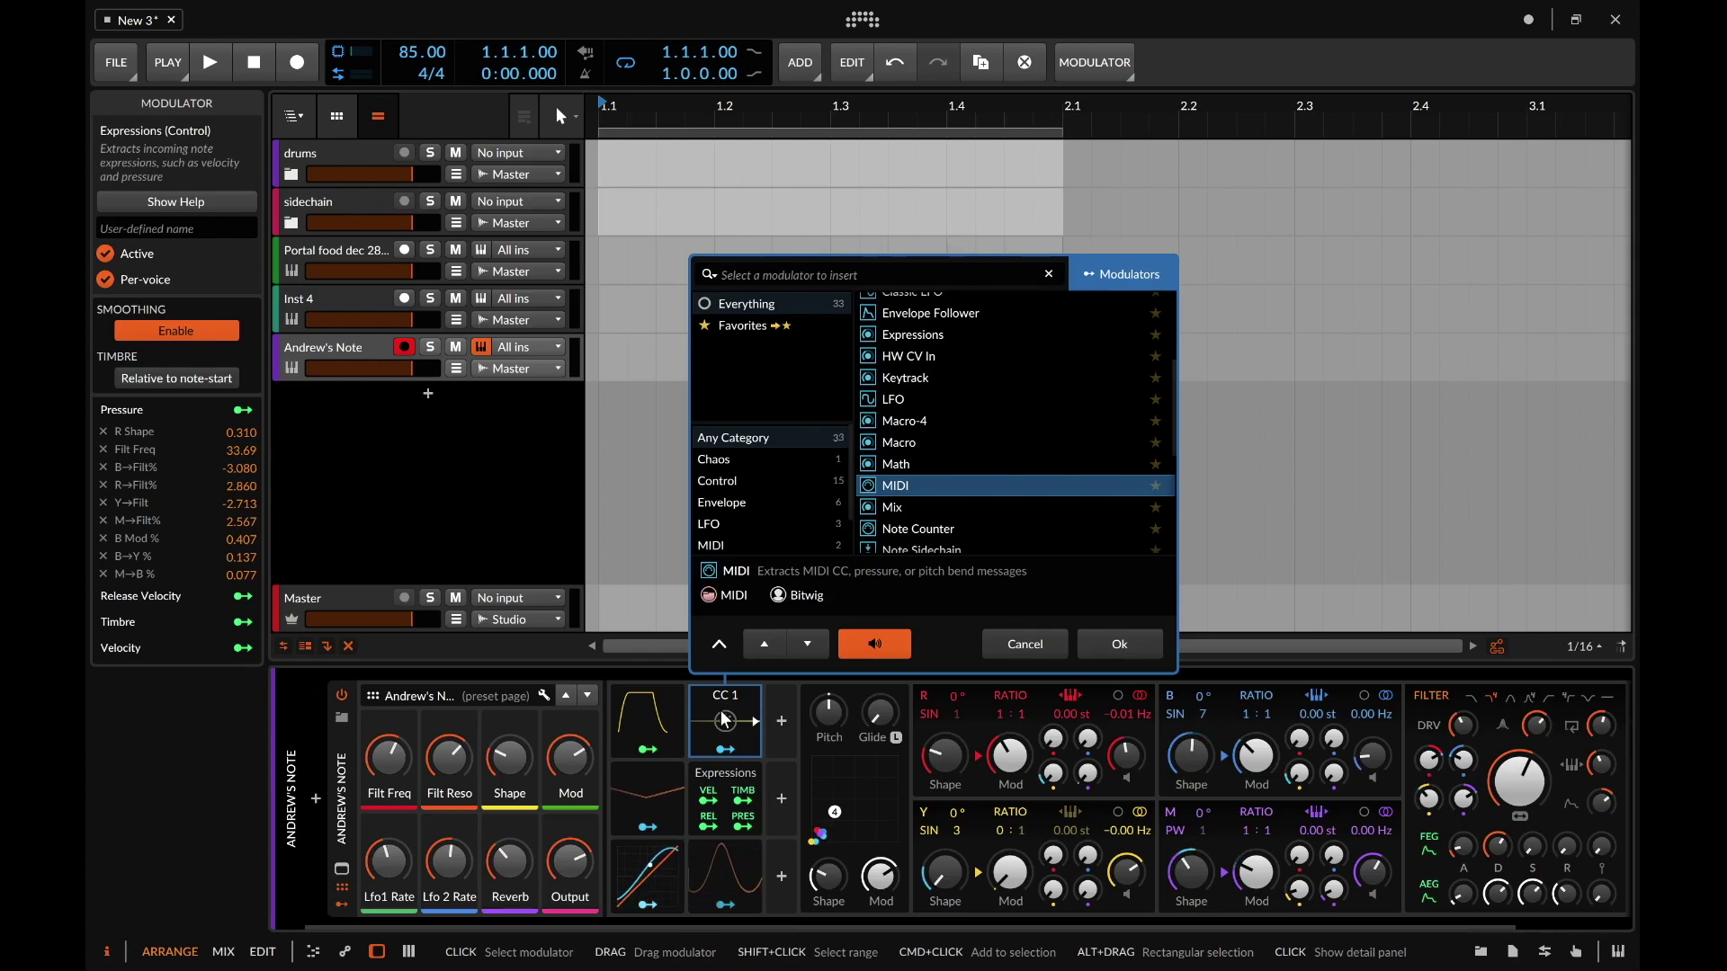
{"action": "left_click", "coordinate": [903, 507]}
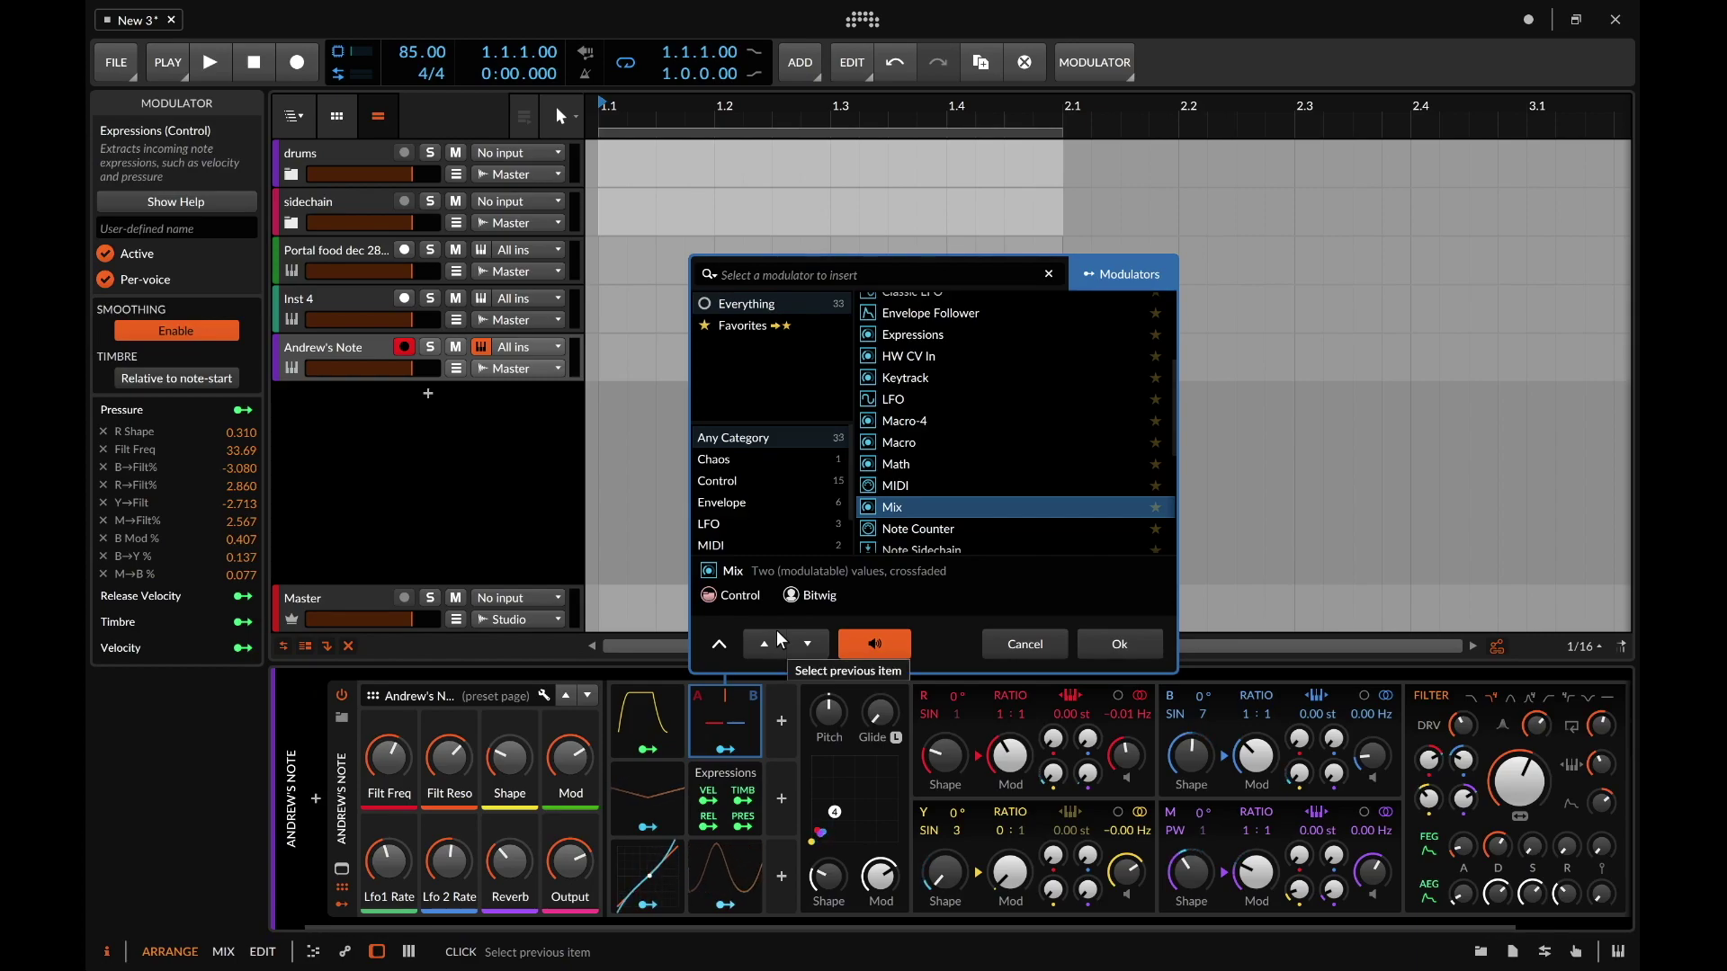
{"action": "left_click", "coordinate": [910, 527]}
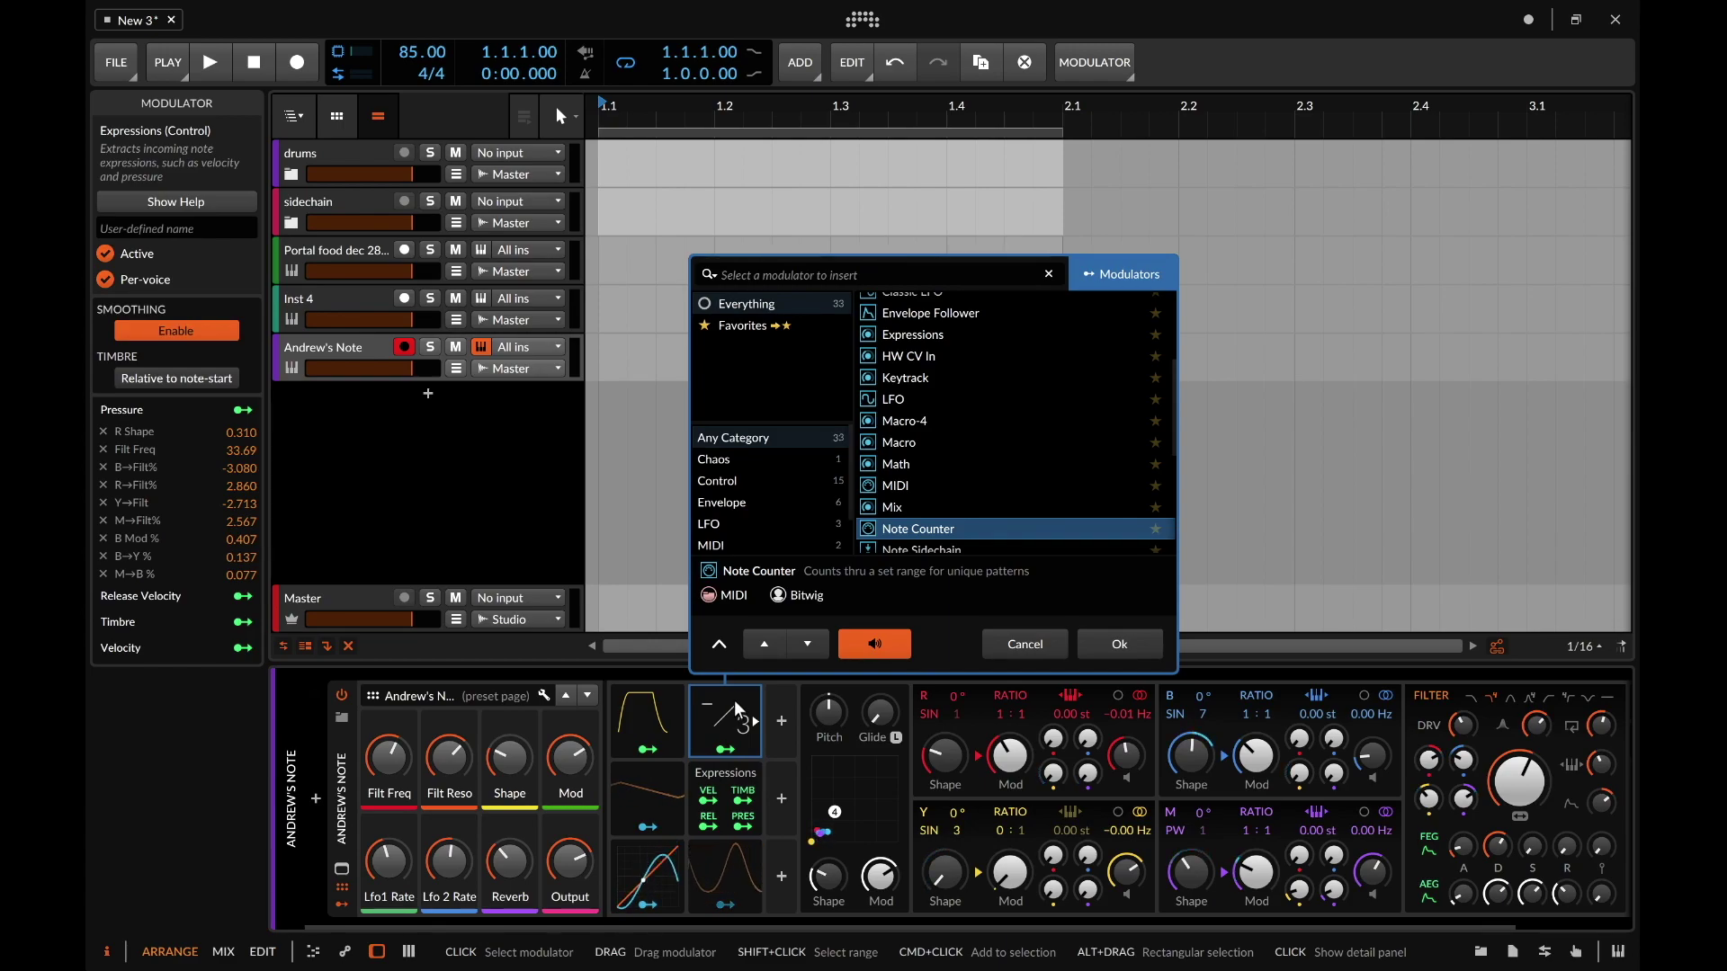
Step: Insert Note Counter, check its settings, then reopen the modulator picker for the next slot
{"action": "left_click", "coordinate": [1119, 644]}
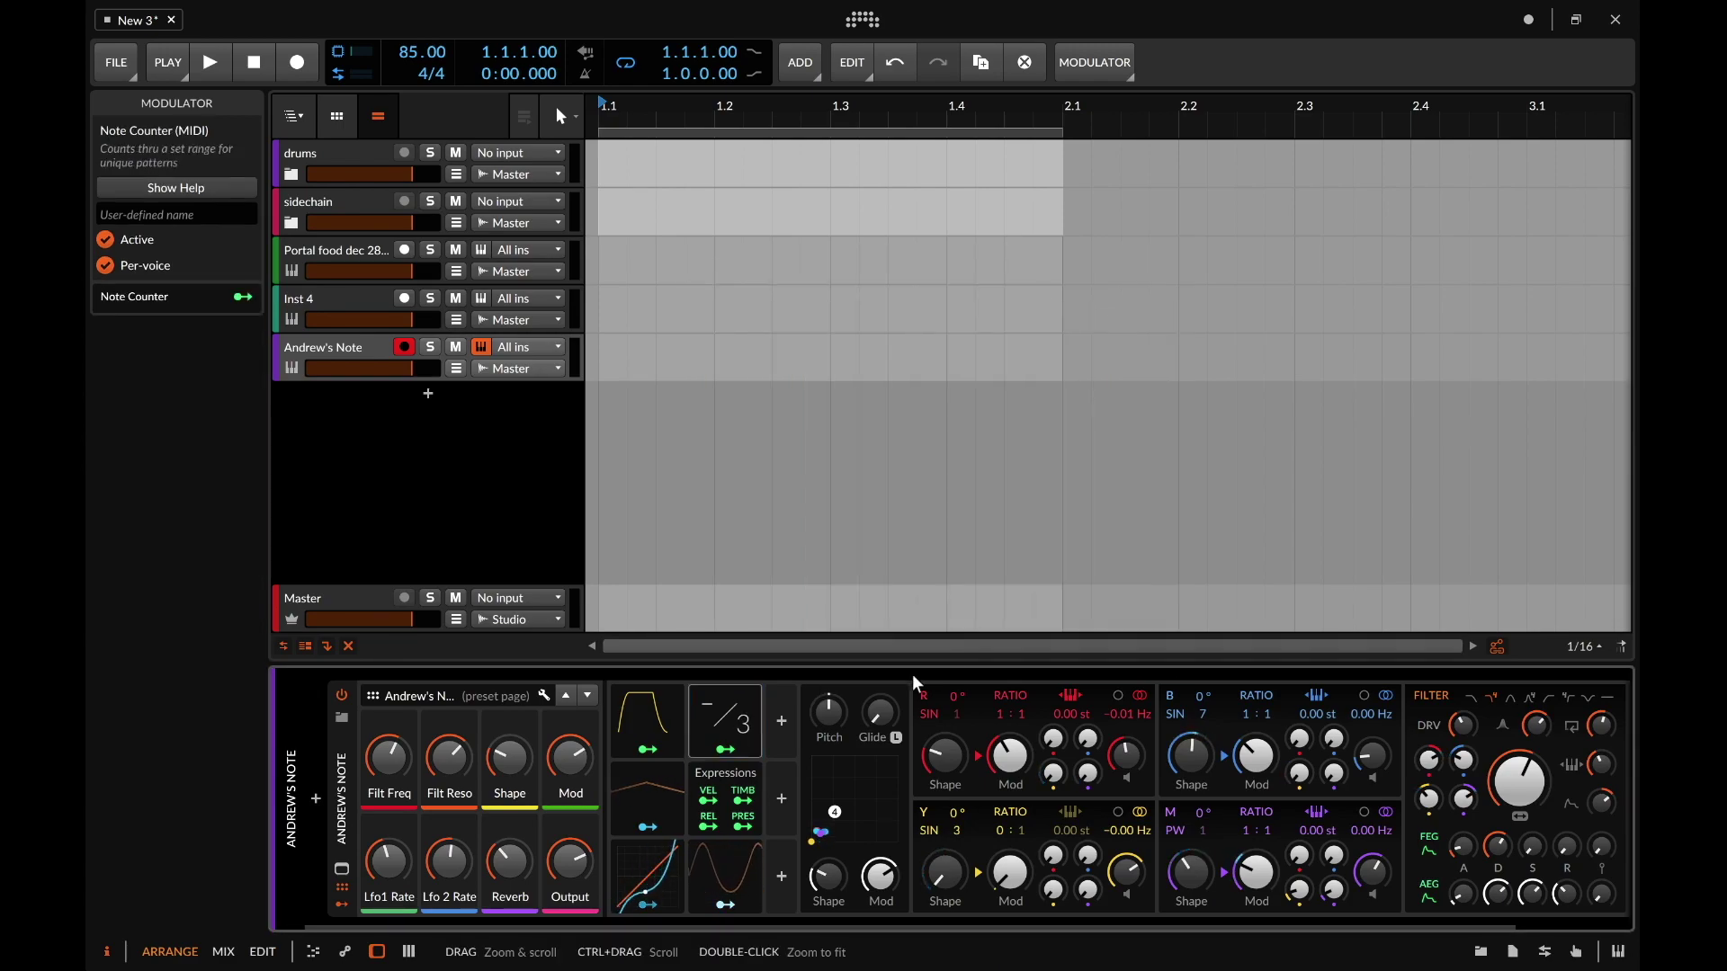
{"action": "left_click", "coordinate": [753, 721]}
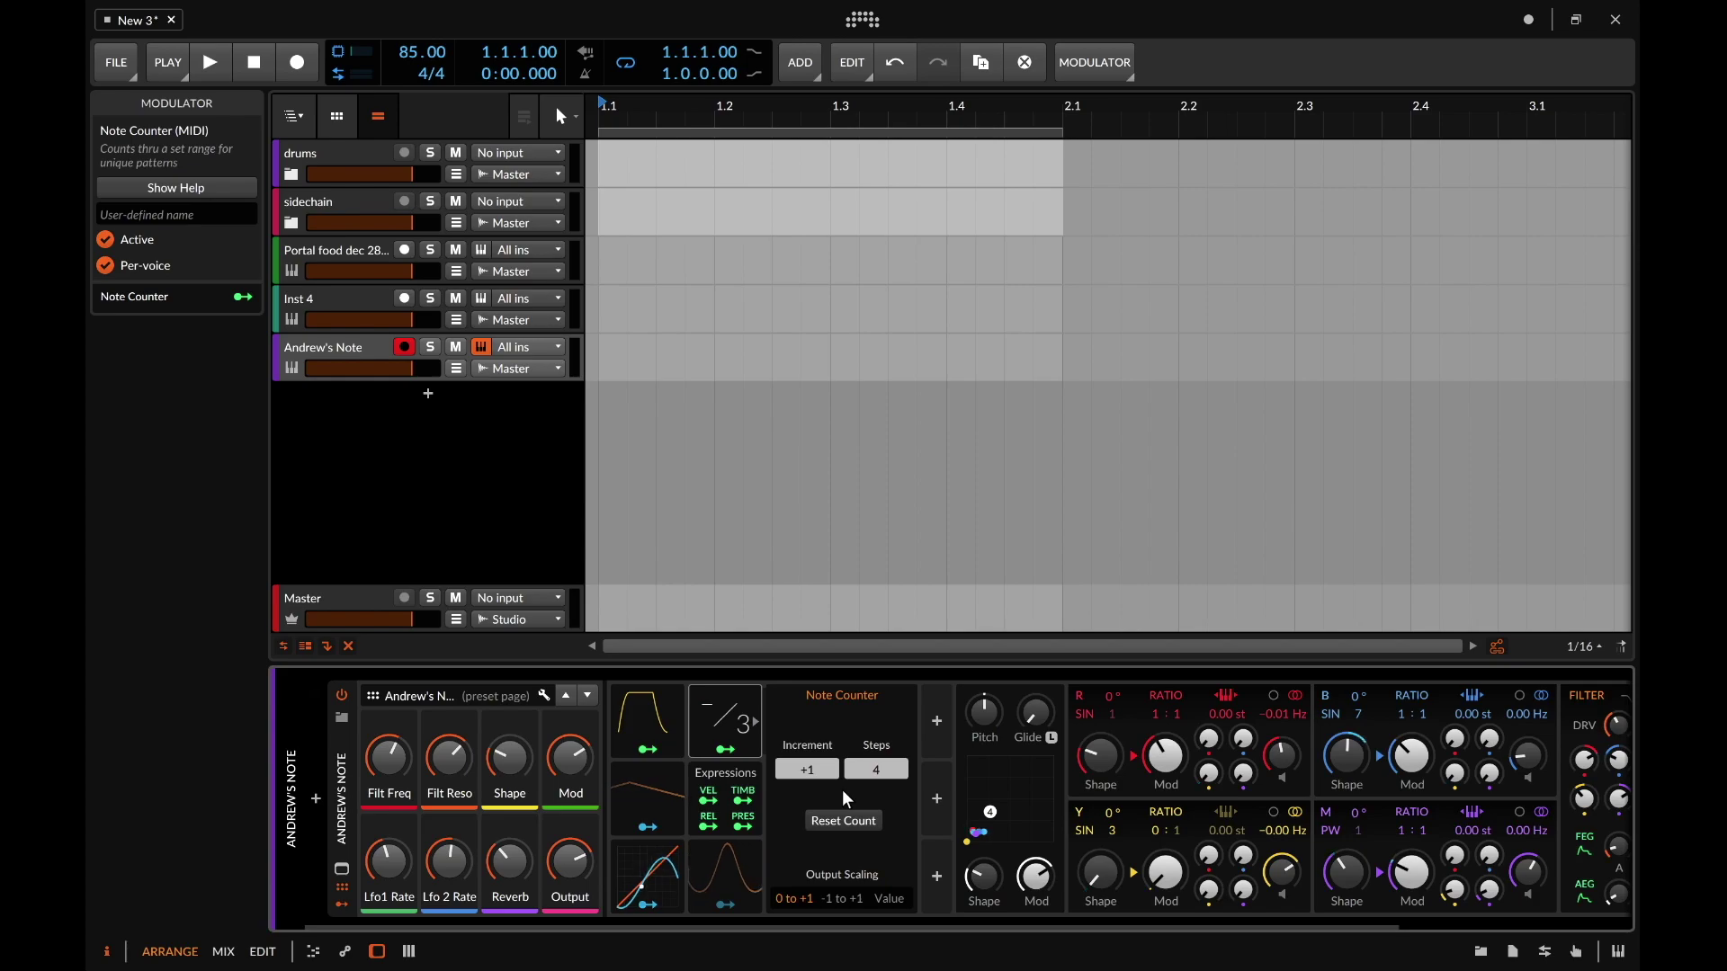
{"action": "left_click", "coordinate": [755, 722]}
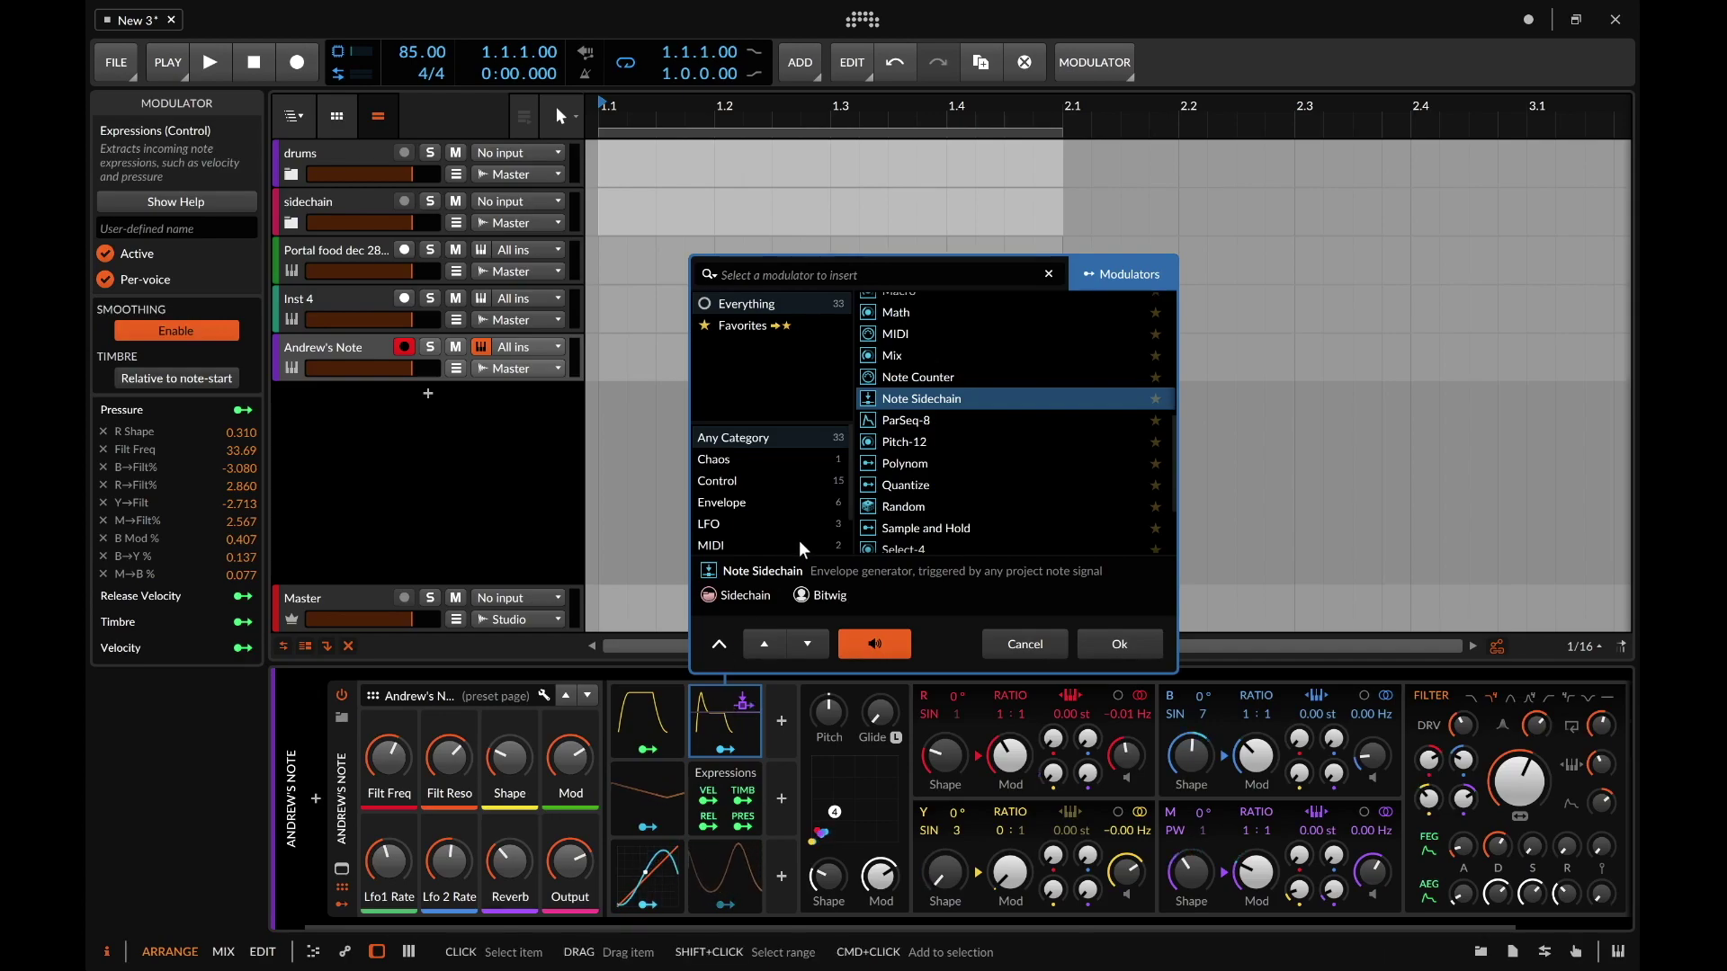
Step: Preview ParSeq-8, insert Pitch-12 and show its note outputs
{"action": "left_click", "coordinate": [909, 421]}
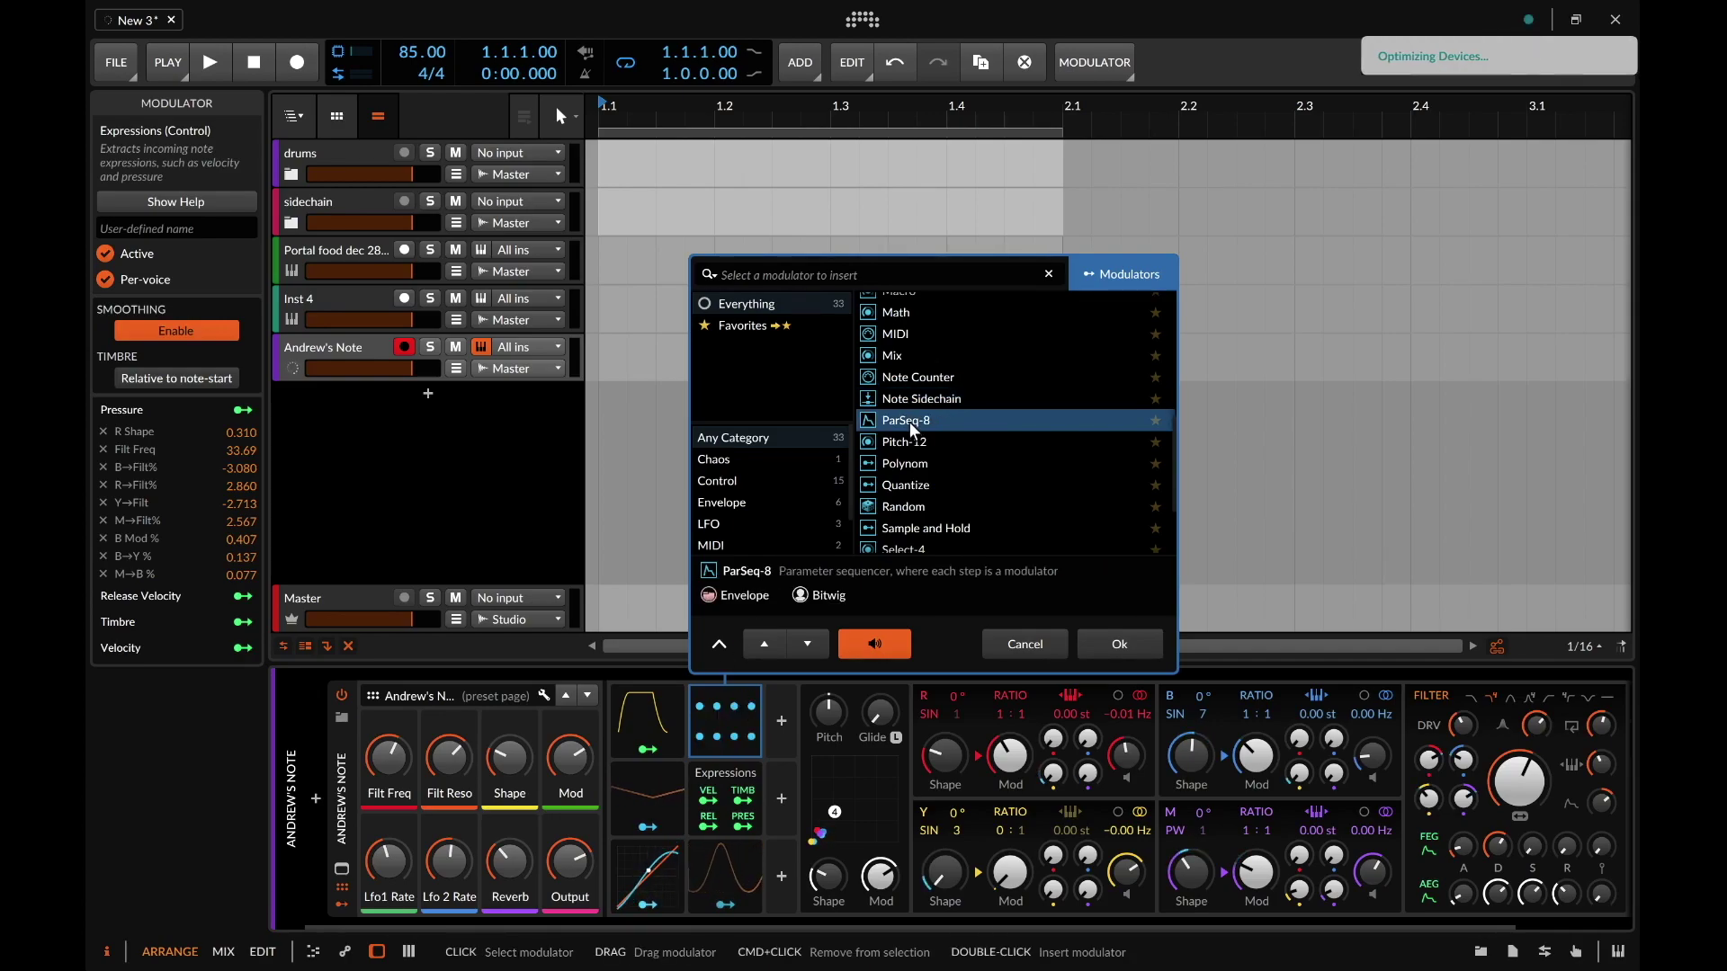
{"action": "left_click", "coordinate": [808, 644]}
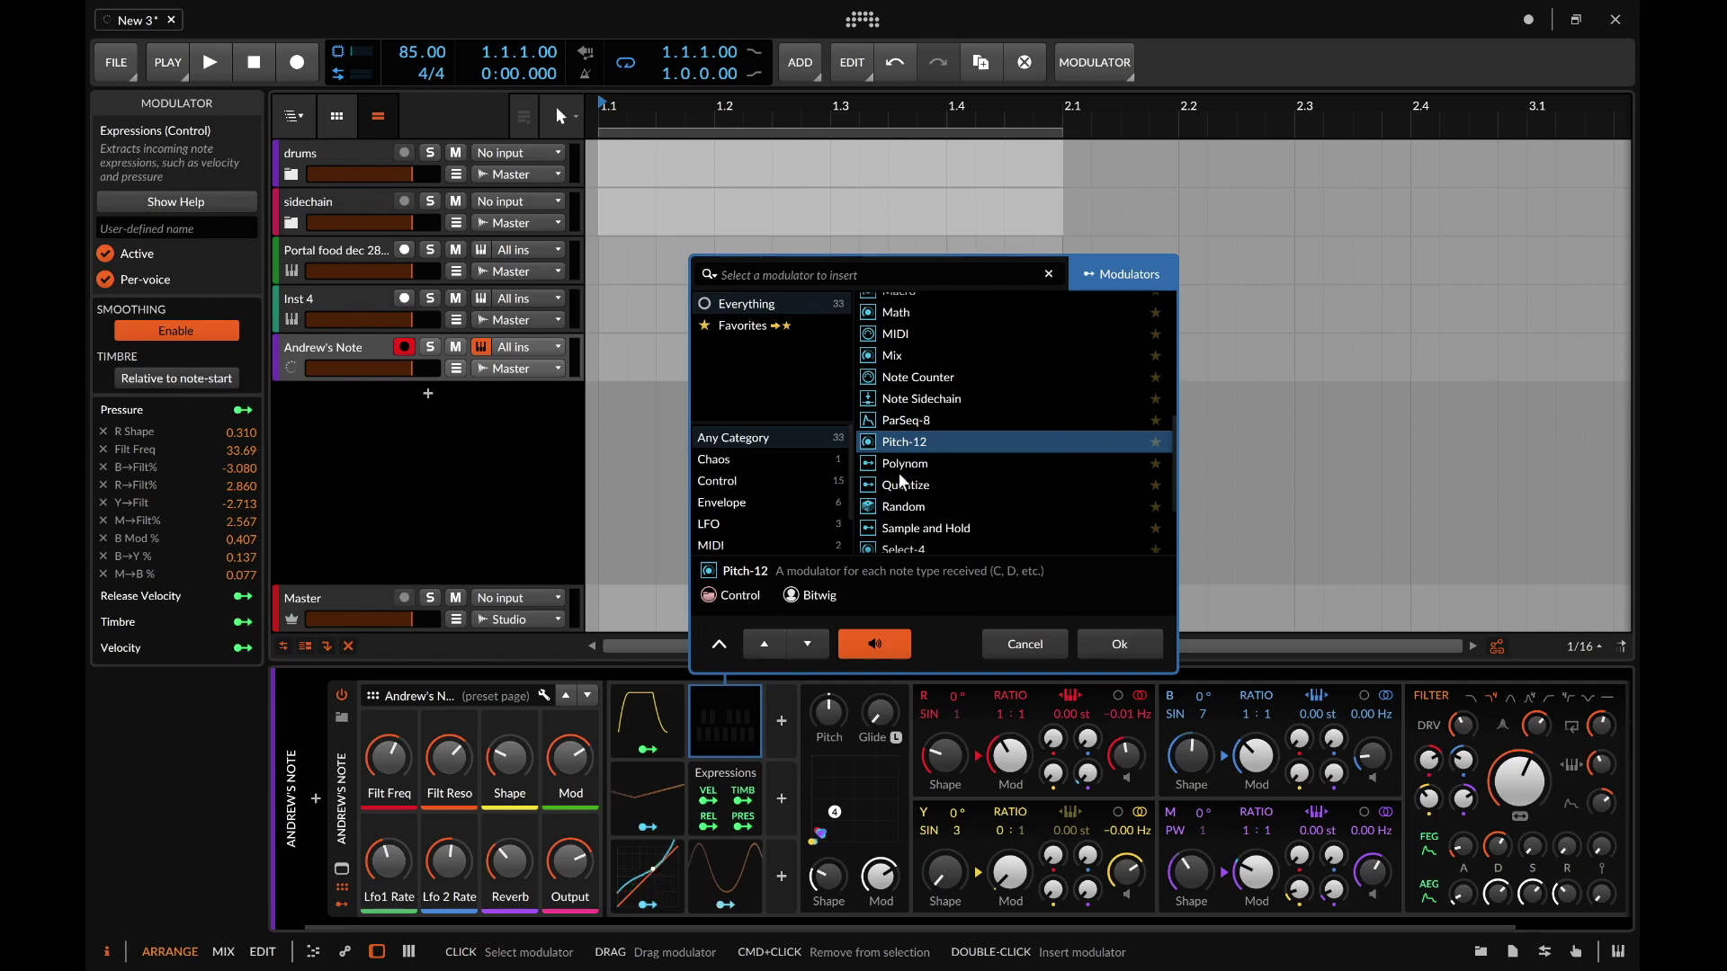
{"action": "left_click", "coordinate": [1091, 641]}
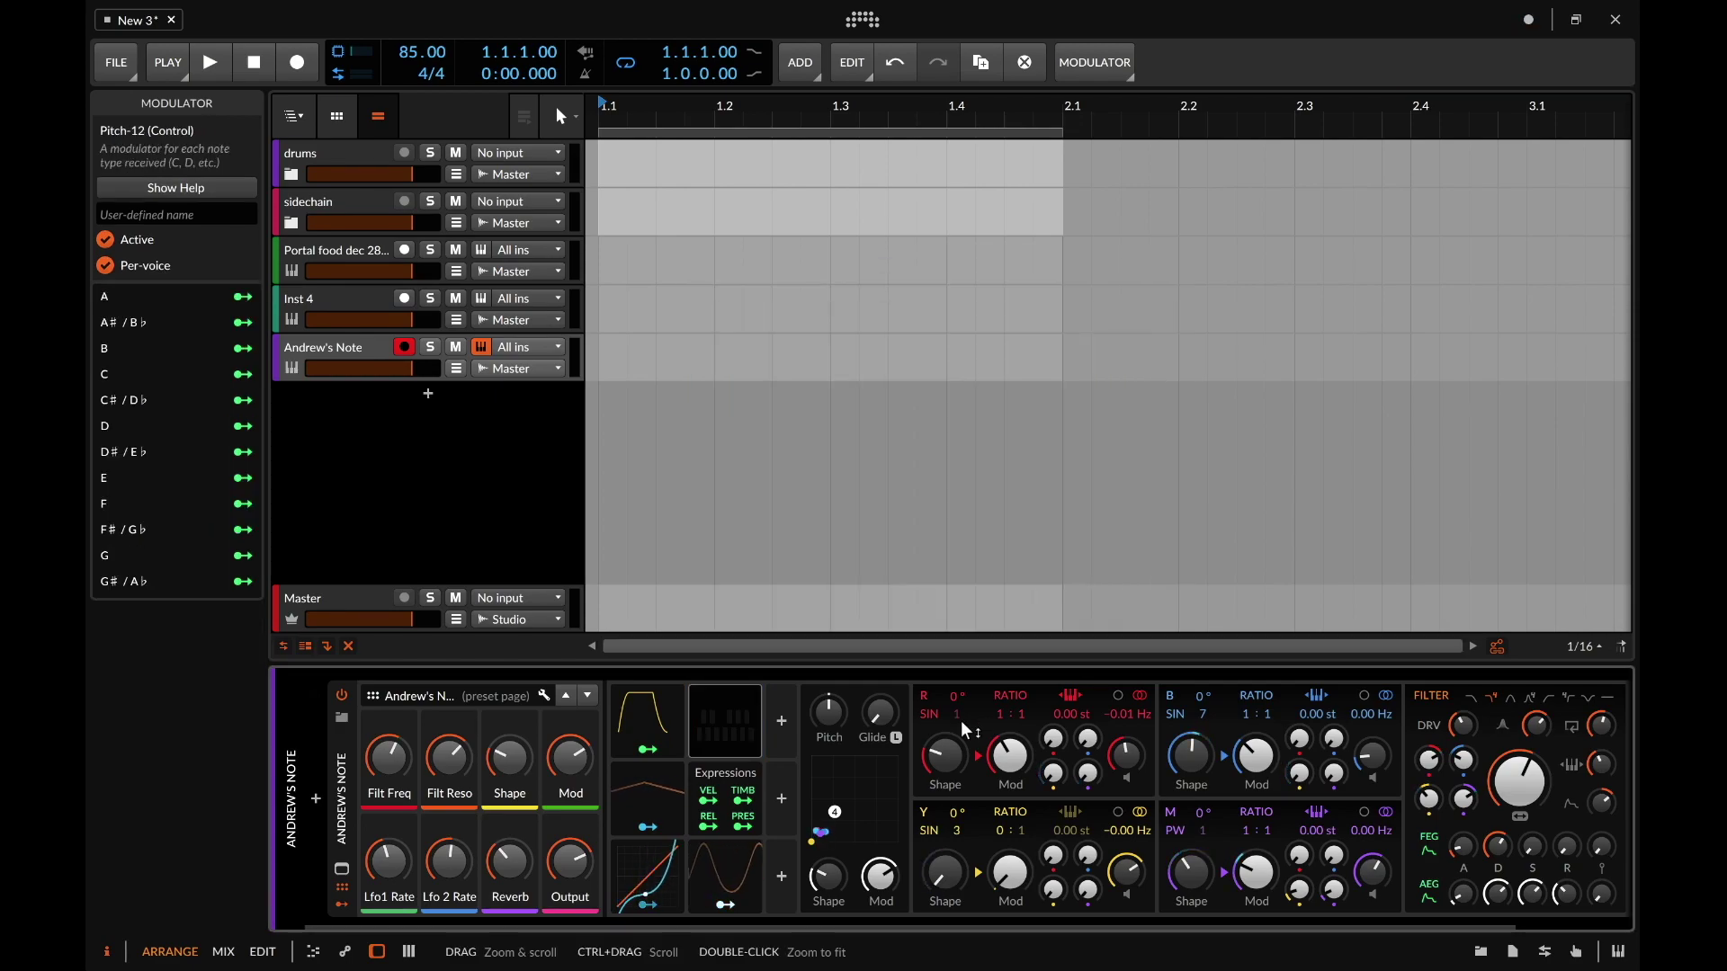
{"action": "left_click", "coordinate": [752, 721]}
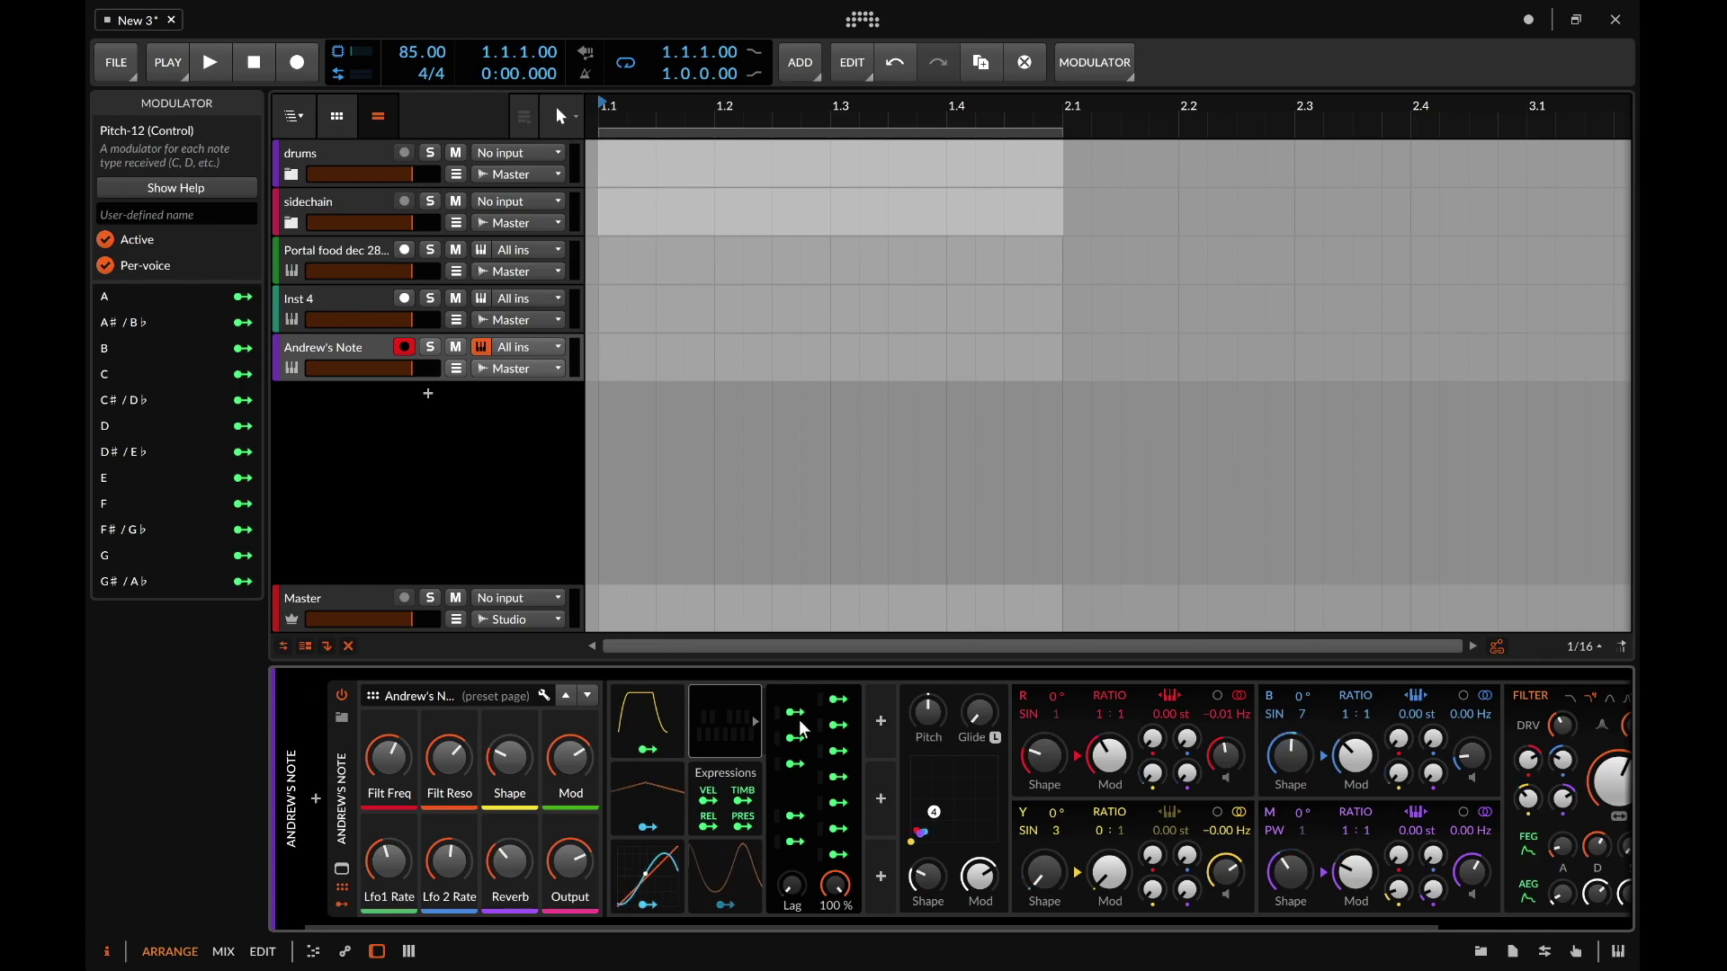
Step: Collapse Pitch-12 and reopen the modulator picker on its slot, previewing Polynom
{"action": "key", "text": "Delete"}
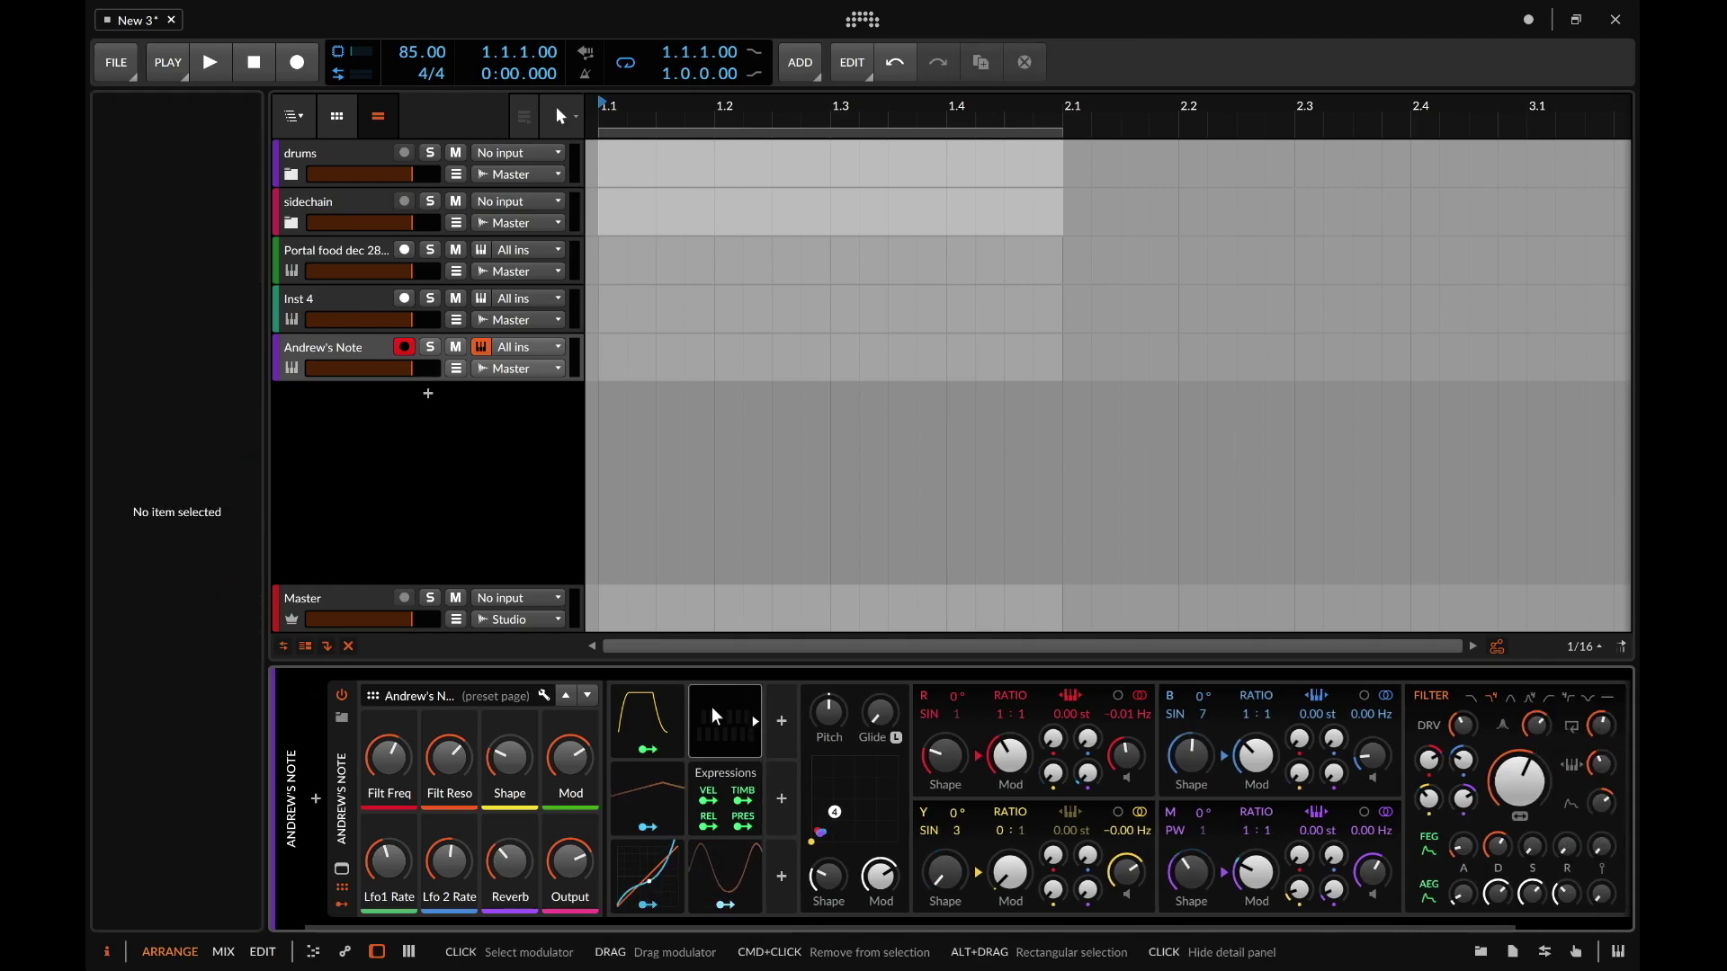
{"action": "left_click", "coordinate": [710, 705]}
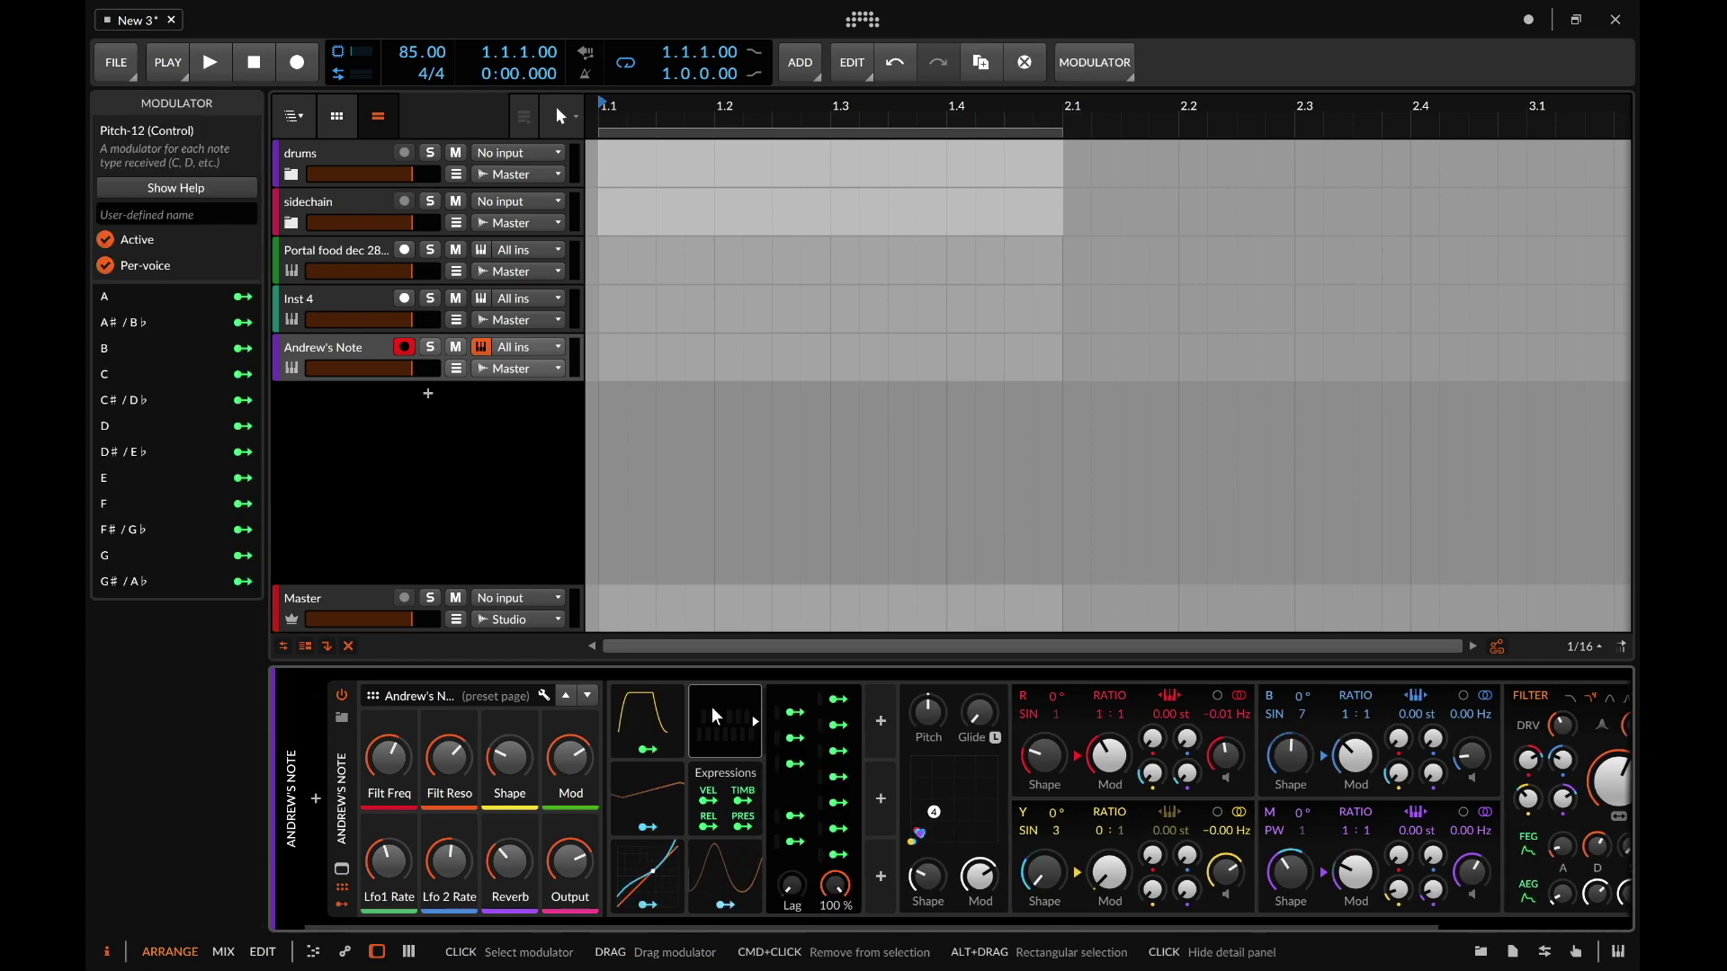
{"action": "double_click", "coordinate": [725, 720]}
{"action": "left_click", "coordinate": [905, 452]}
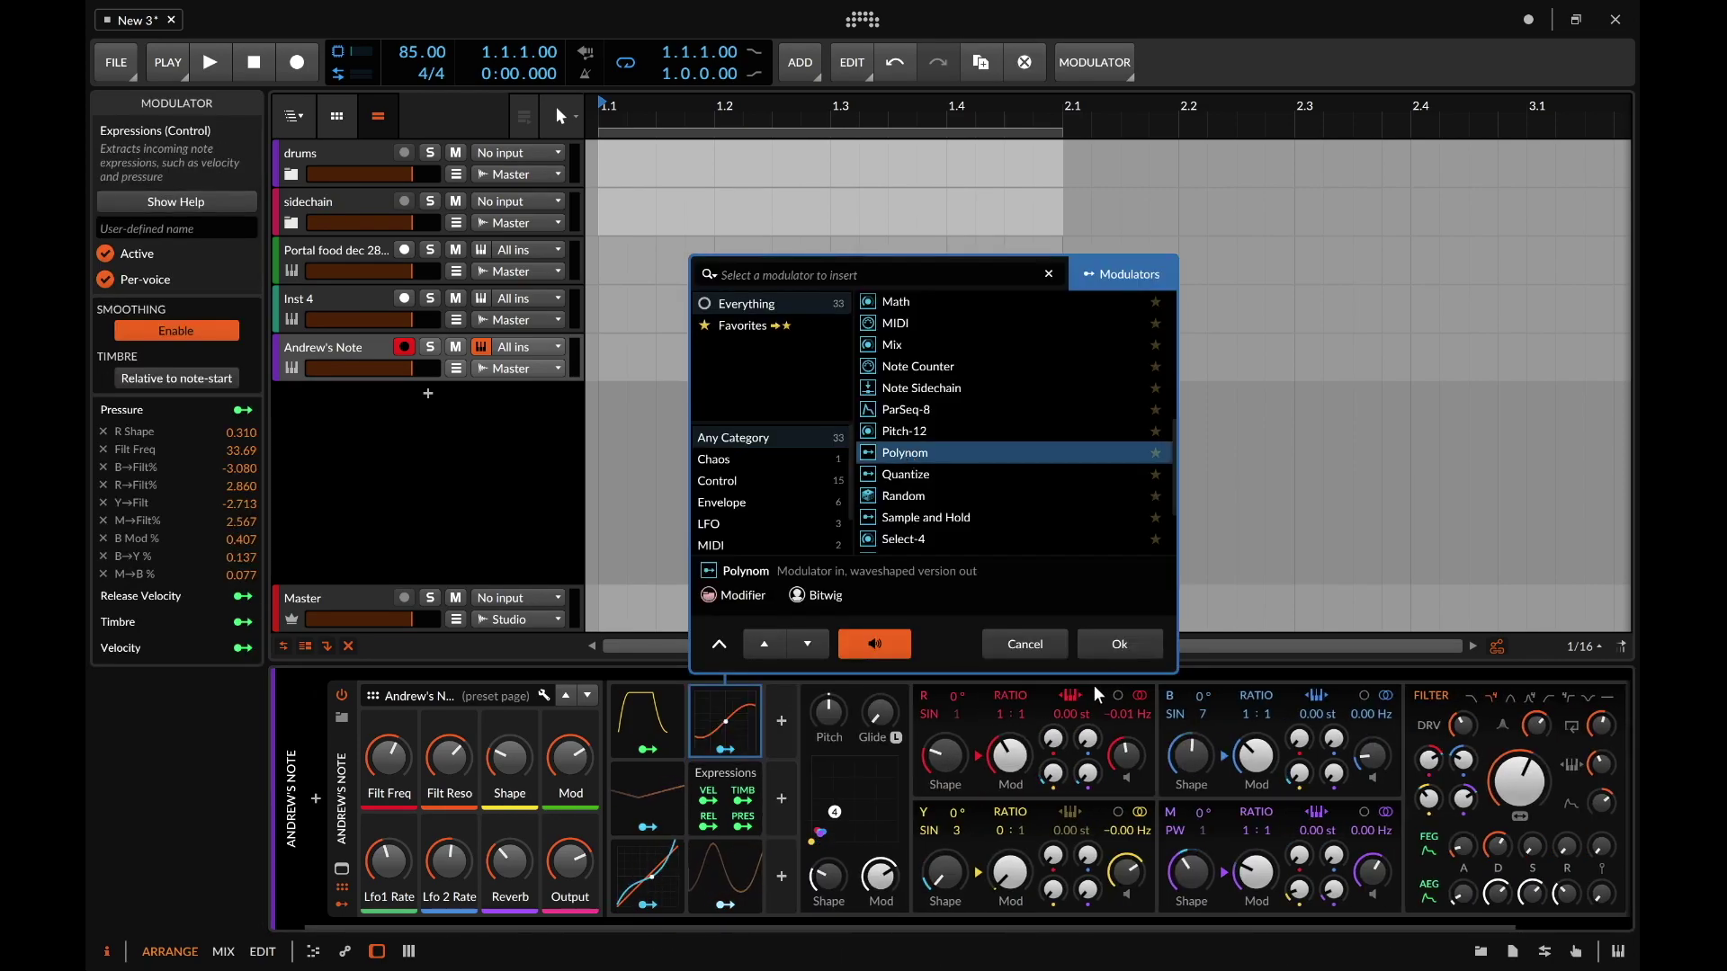
Step: Insert Polynom 2, raise input x to 0.42 and make the x coefficient negative (-0.64)
{"action": "left_click", "coordinate": [1136, 644]}
{"action": "left_click", "coordinate": [752, 720]}
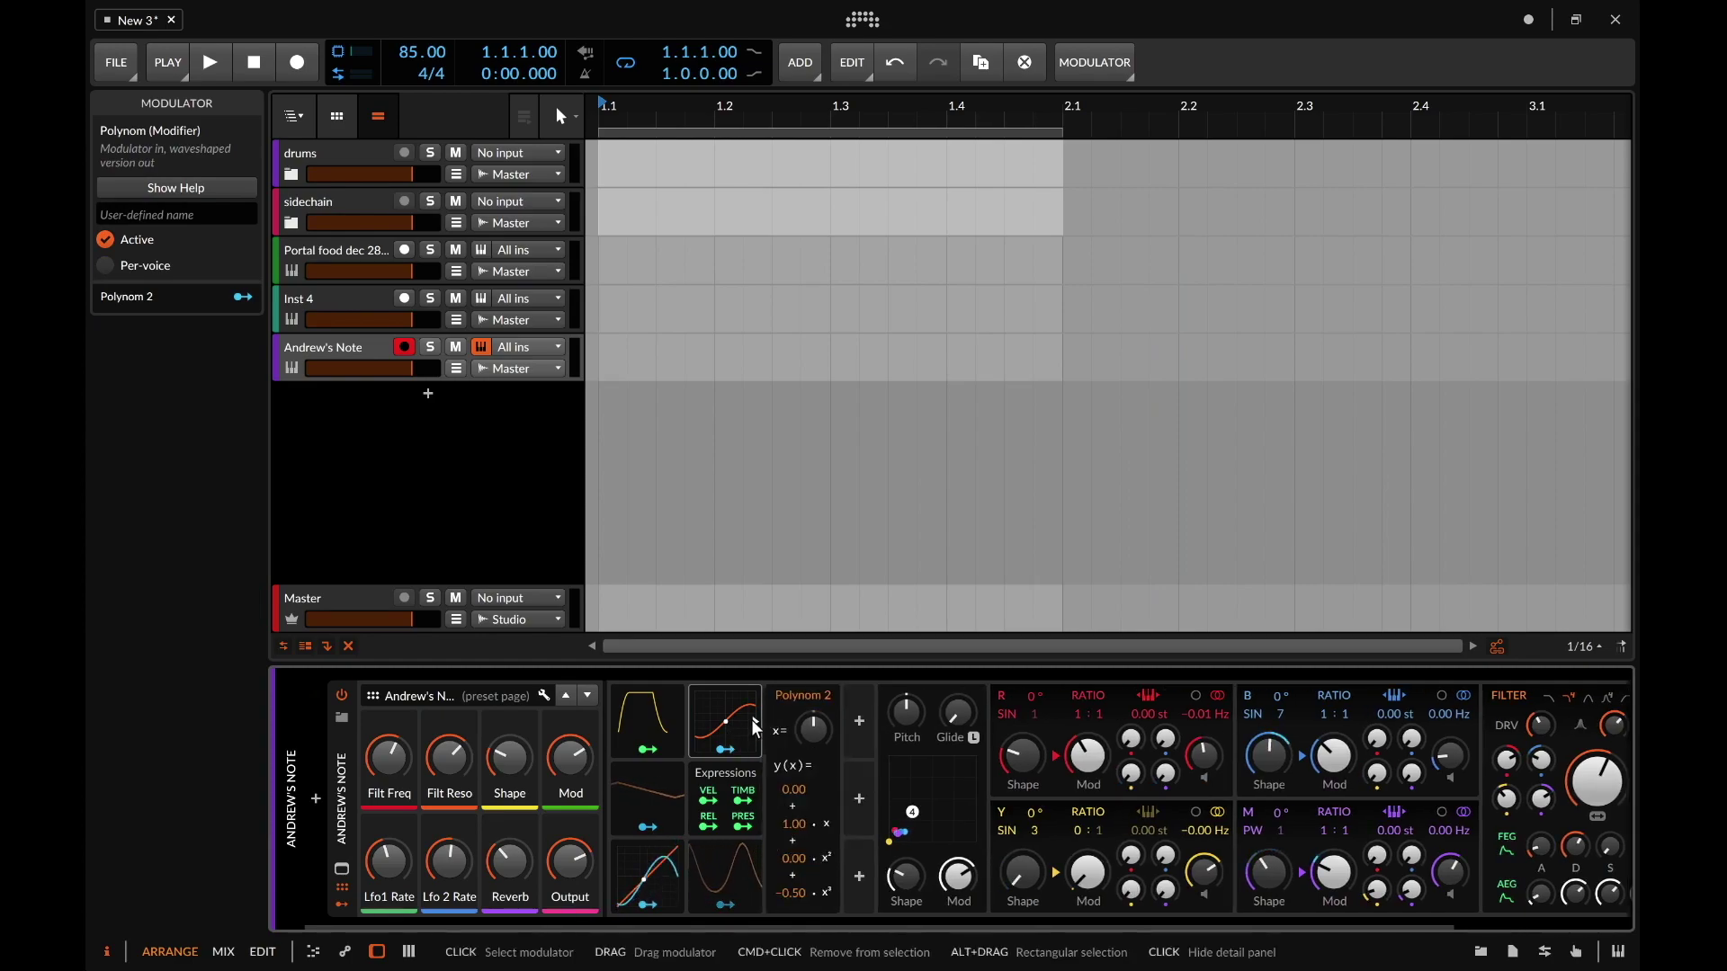
{"action": "left_click_drag", "start_coordinate": [813, 729], "coordinate": [813, 701]}
{"action": "mouse_move", "coordinate": [794, 824]}
{"action": "left_mouse_down"}
{"action": "mouse_move", "coordinate": [797, 859]}
{"action": "mouse_move", "coordinate": [797, 837]}
{"action": "left_mouse_up"}
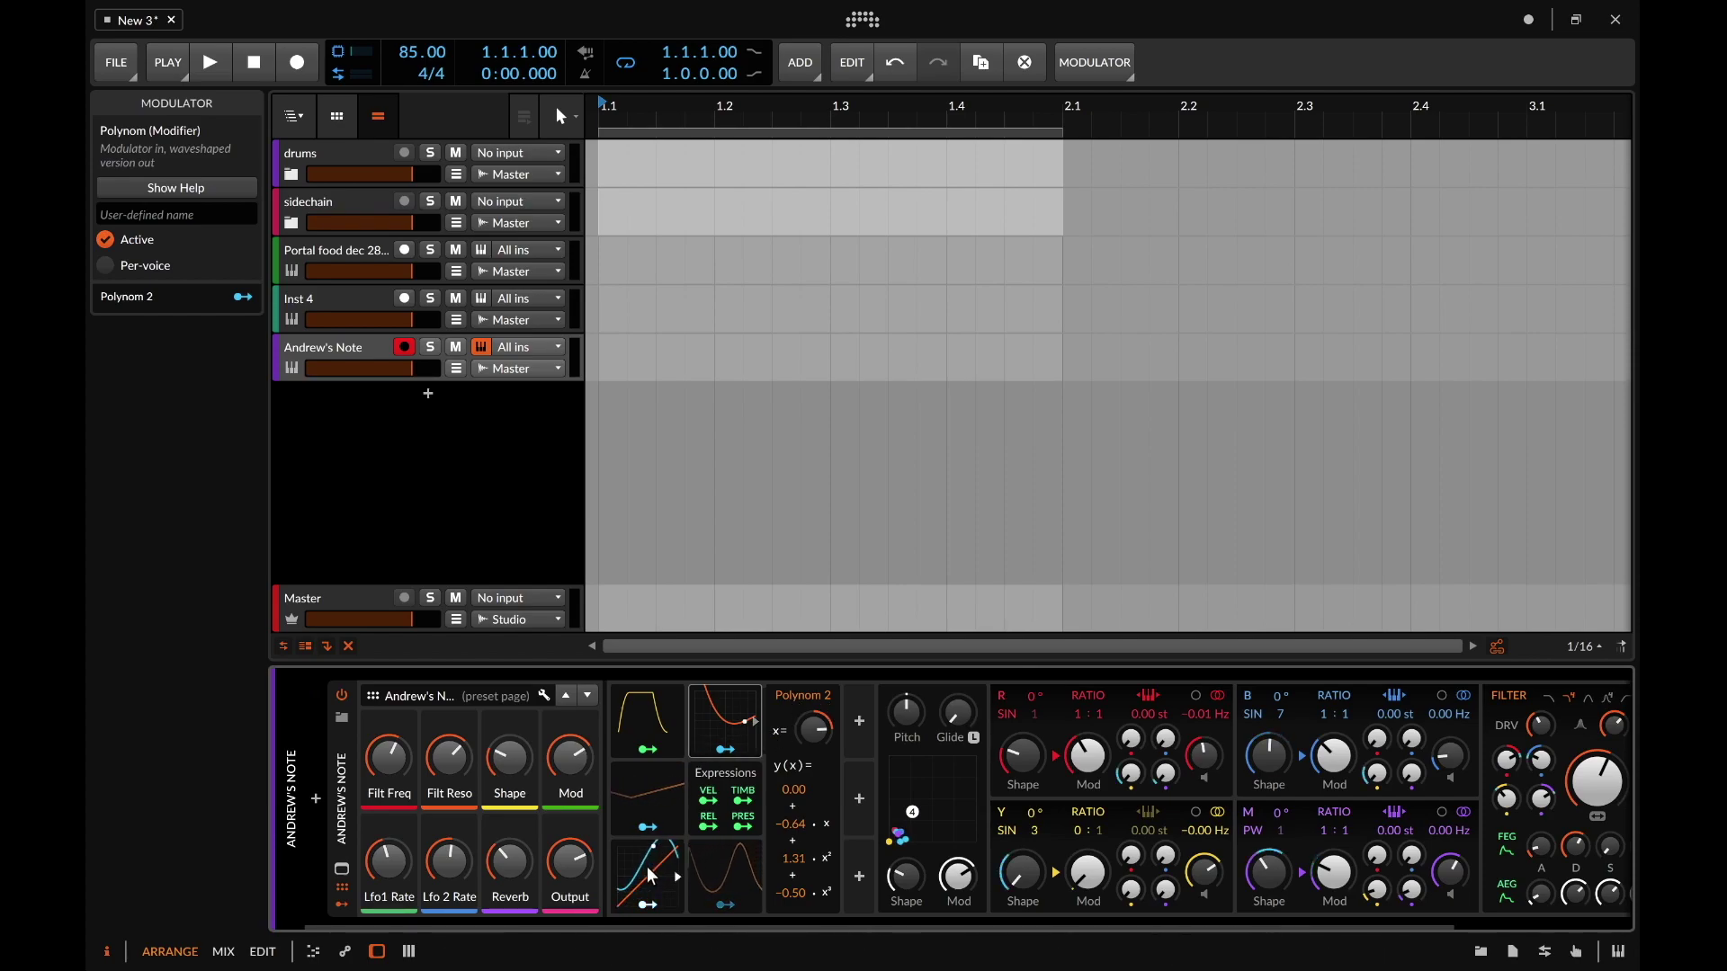
Step: Delete Polynom 2 and insert a Quantize modulator (Linear distribution) in the empty slot
{"action": "left_click", "coordinate": [733, 715]}
{"action": "key", "text": "Delete"}
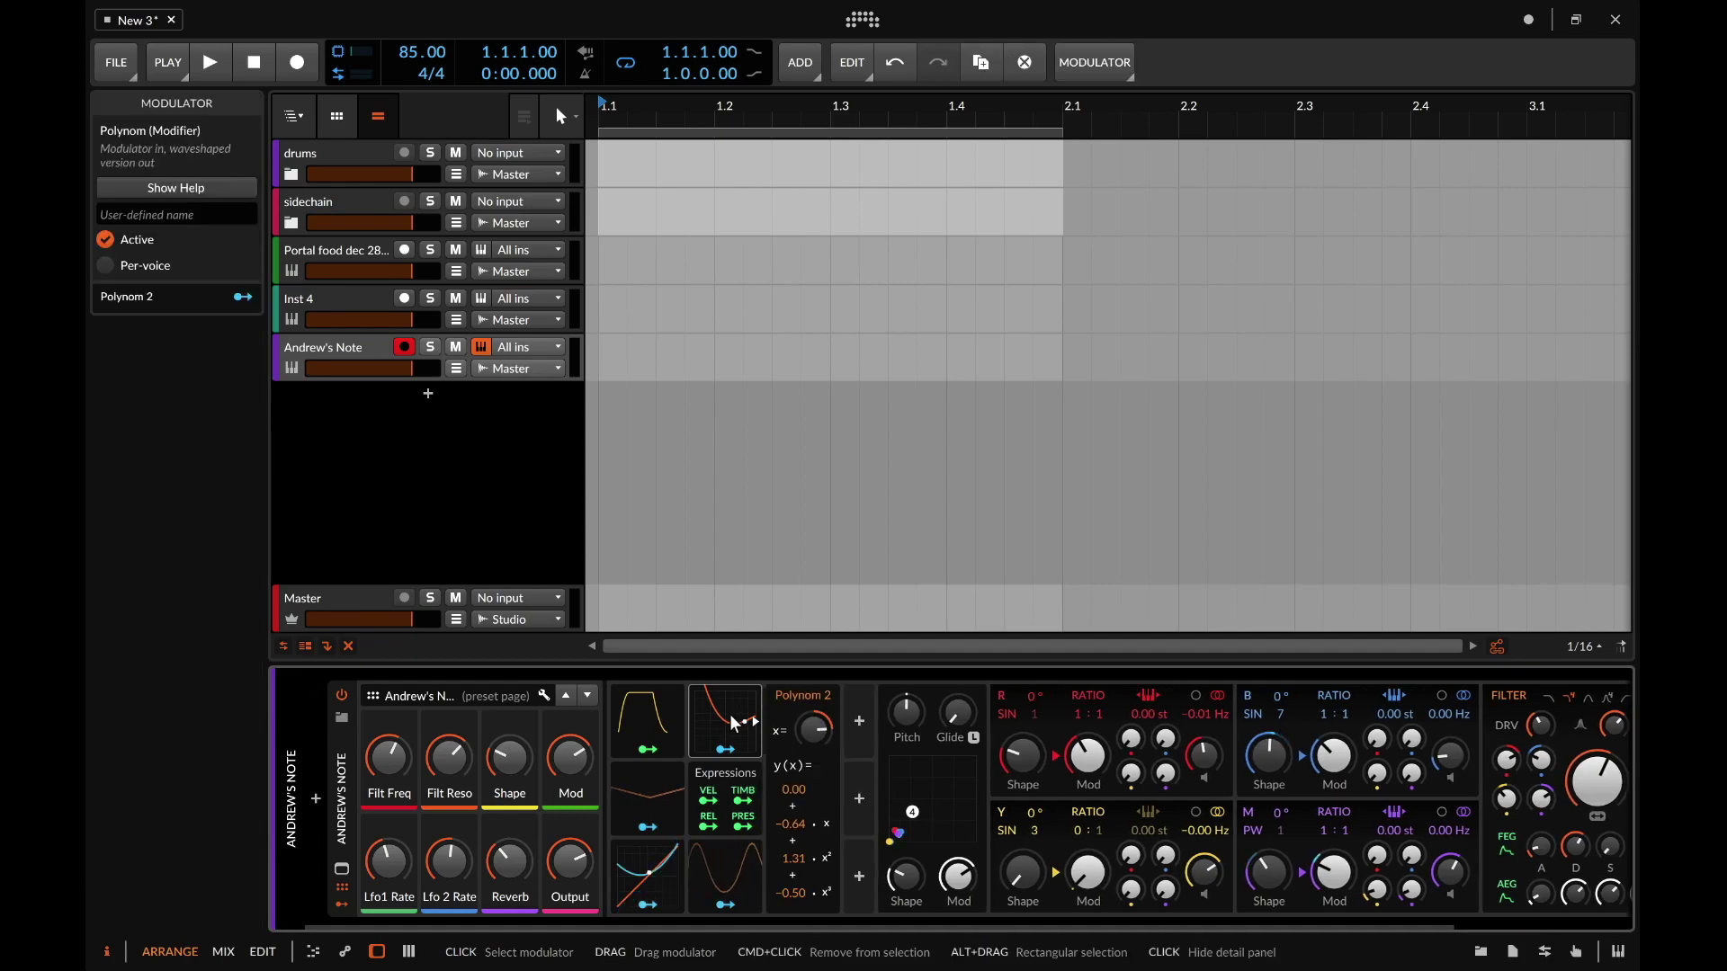
{"action": "left_click", "coordinate": [726, 714]}
{"action": "scroll", "coordinate": [937, 360], "scroll_direction": "down", "scroll_amount": 5}
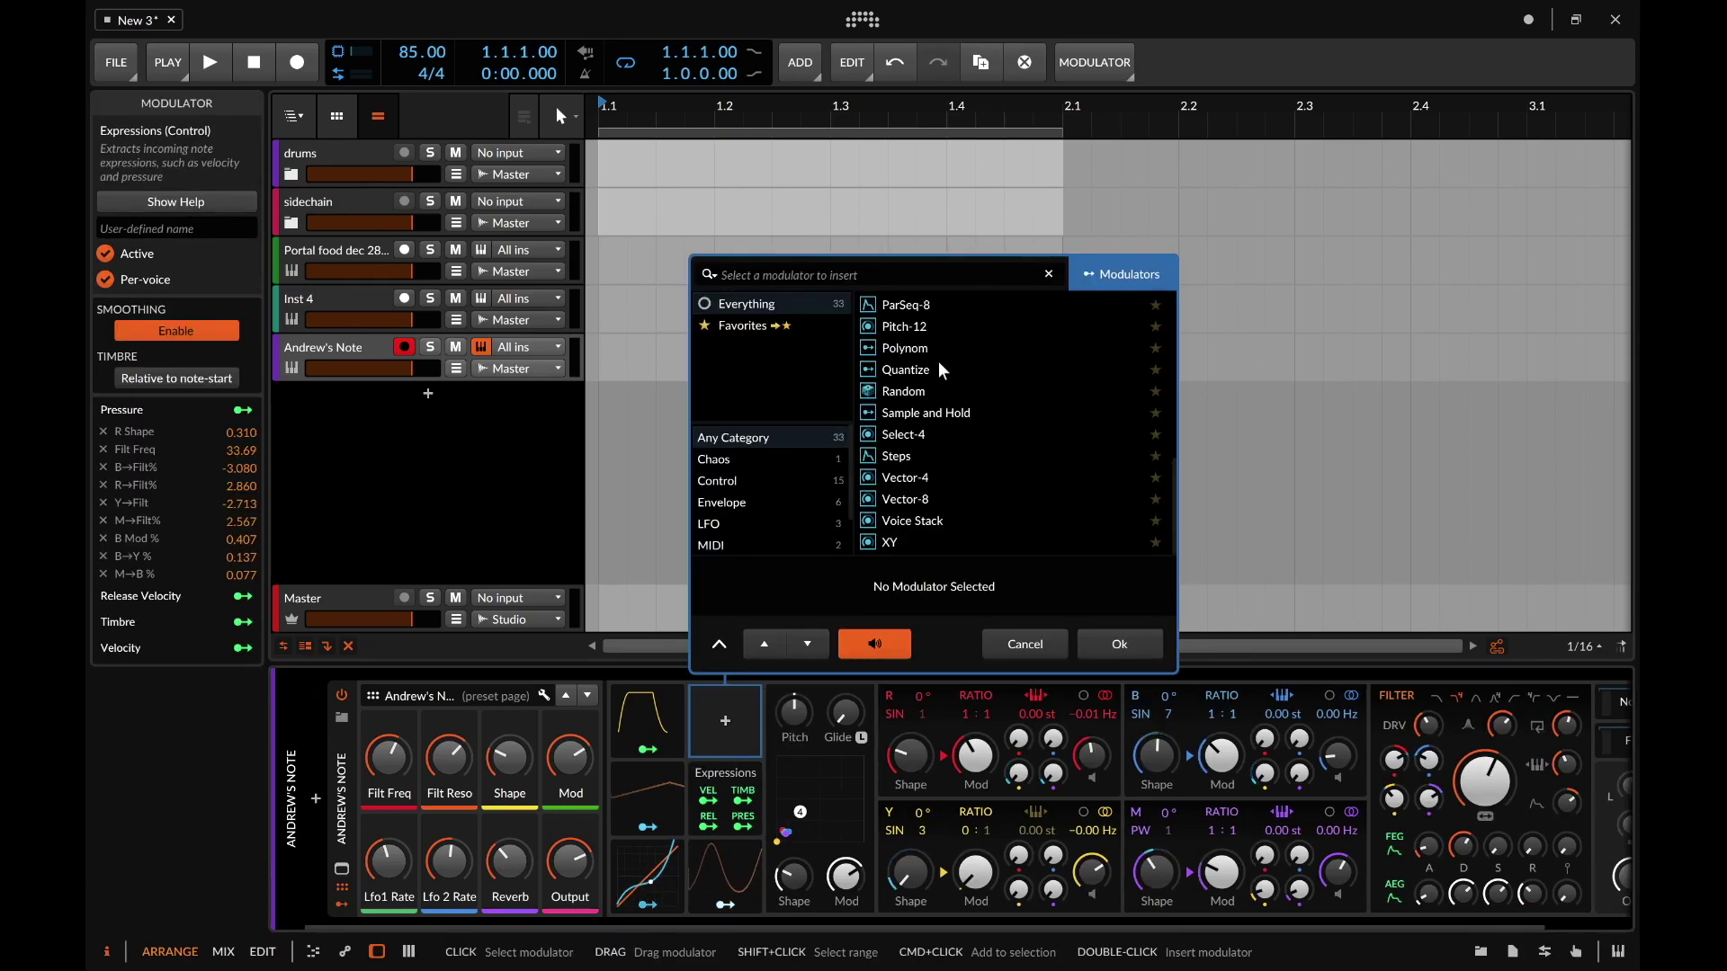
{"action": "left_click", "coordinate": [903, 369]}
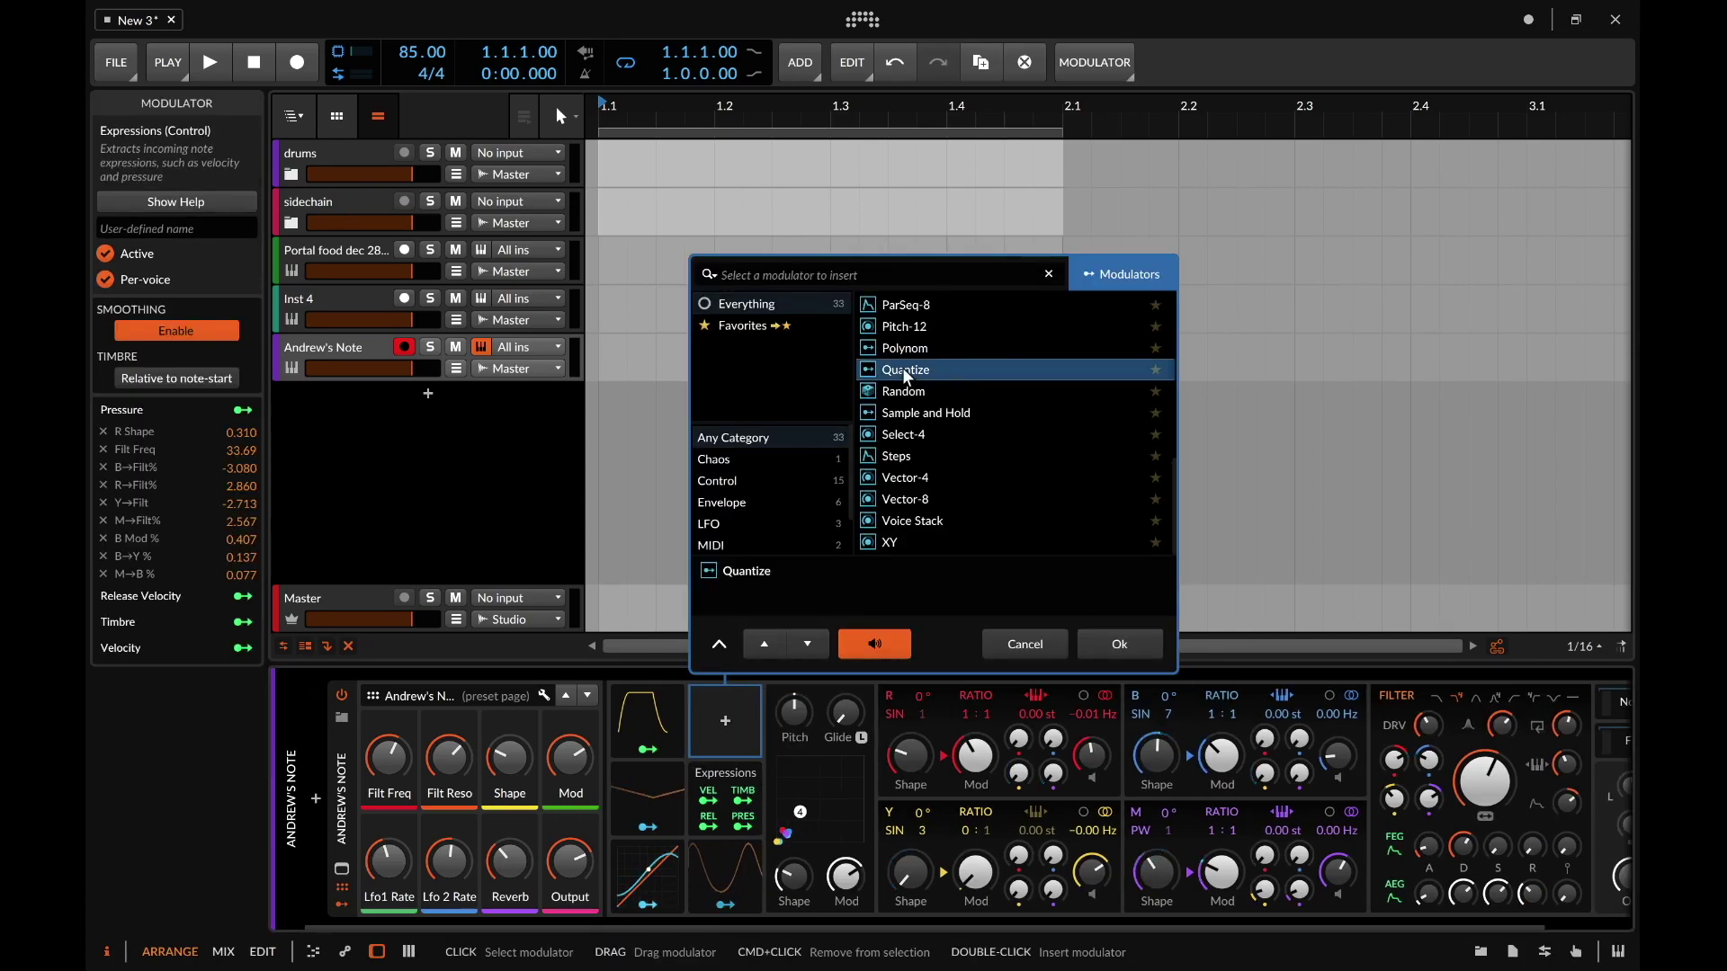
{"action": "left_click", "coordinate": [1109, 646]}
{"action": "left_click", "coordinate": [753, 719]}
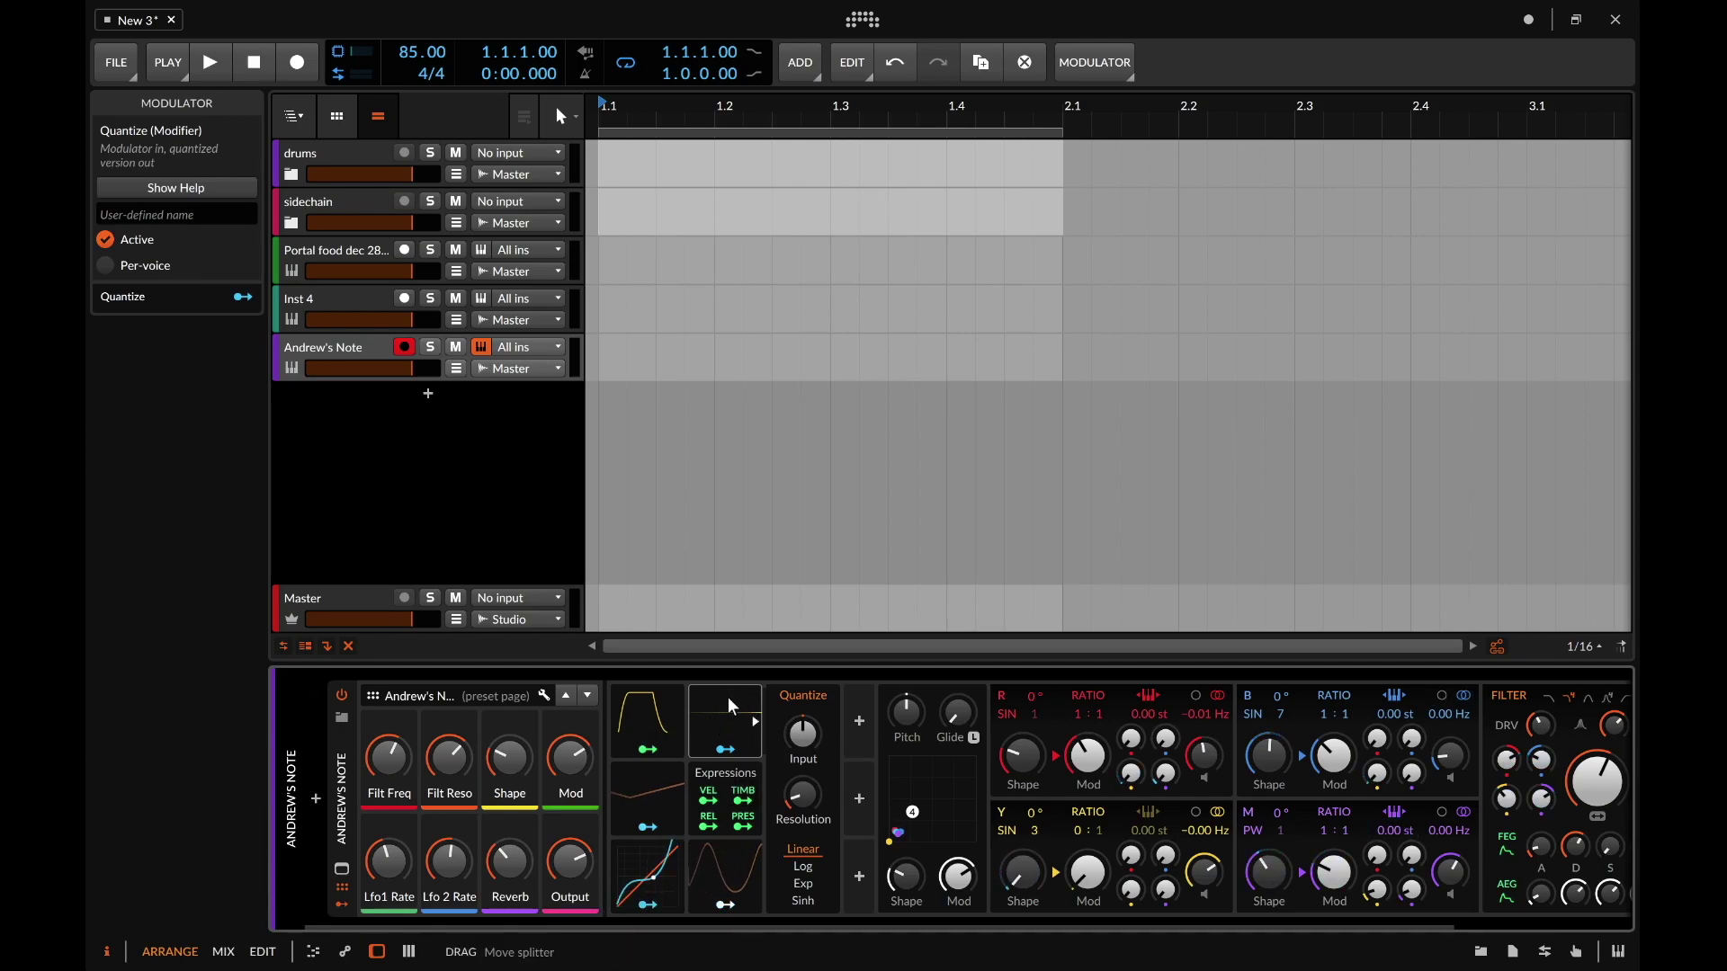
{"action": "key", "text": "Delete"}
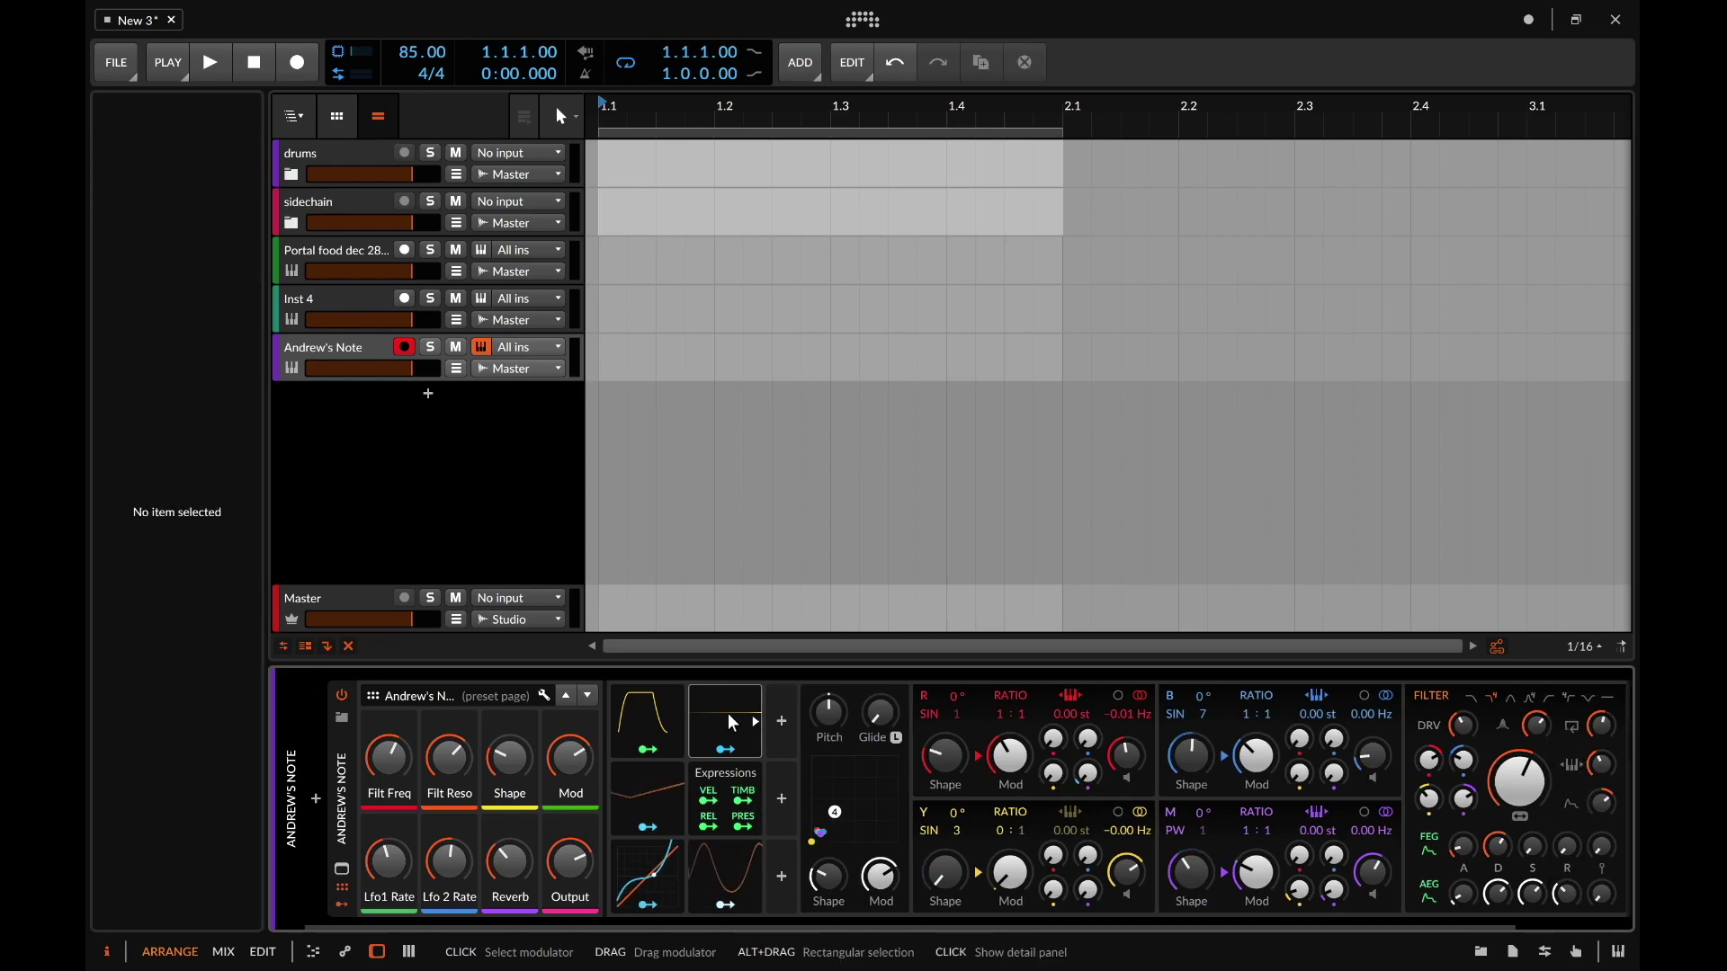
Step: Delete Quantize and insert a Random modulator in Sync trigger mode into that slot
{"action": "left_click", "coordinate": [740, 689]}
{"action": "key", "text": "Delete"}
{"action": "left_click", "coordinate": [717, 733]}
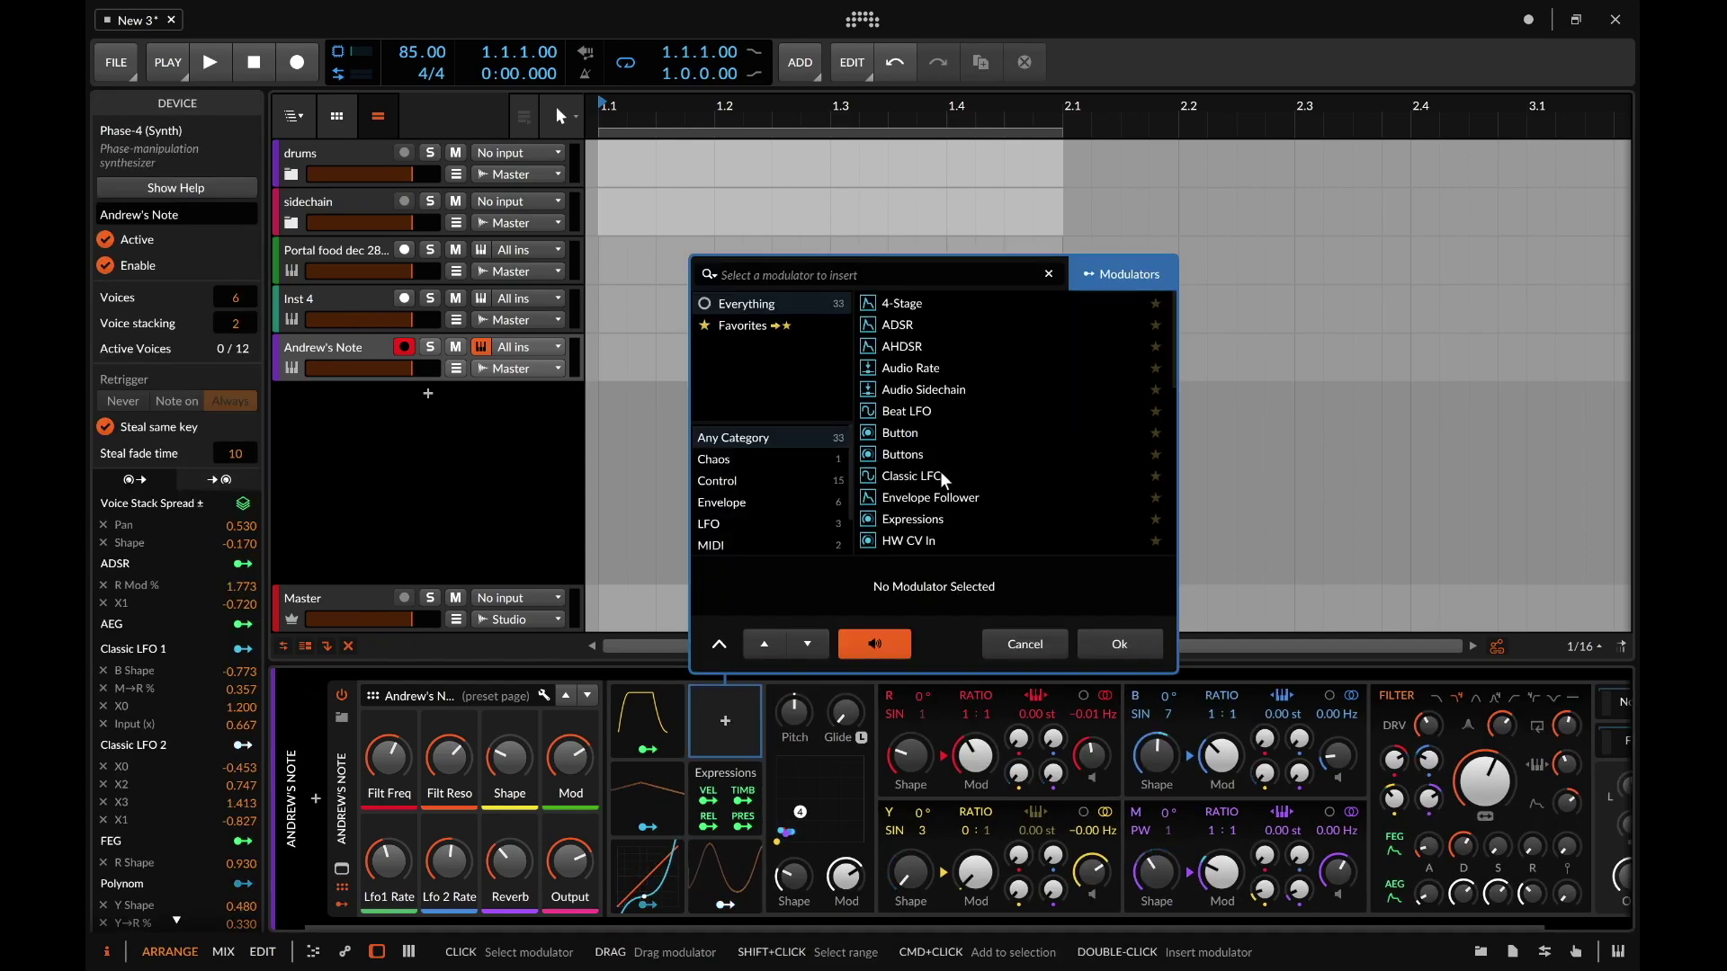
{"action": "scroll", "coordinate": [944, 455], "scroll_direction": "down", "scroll_amount": 5}
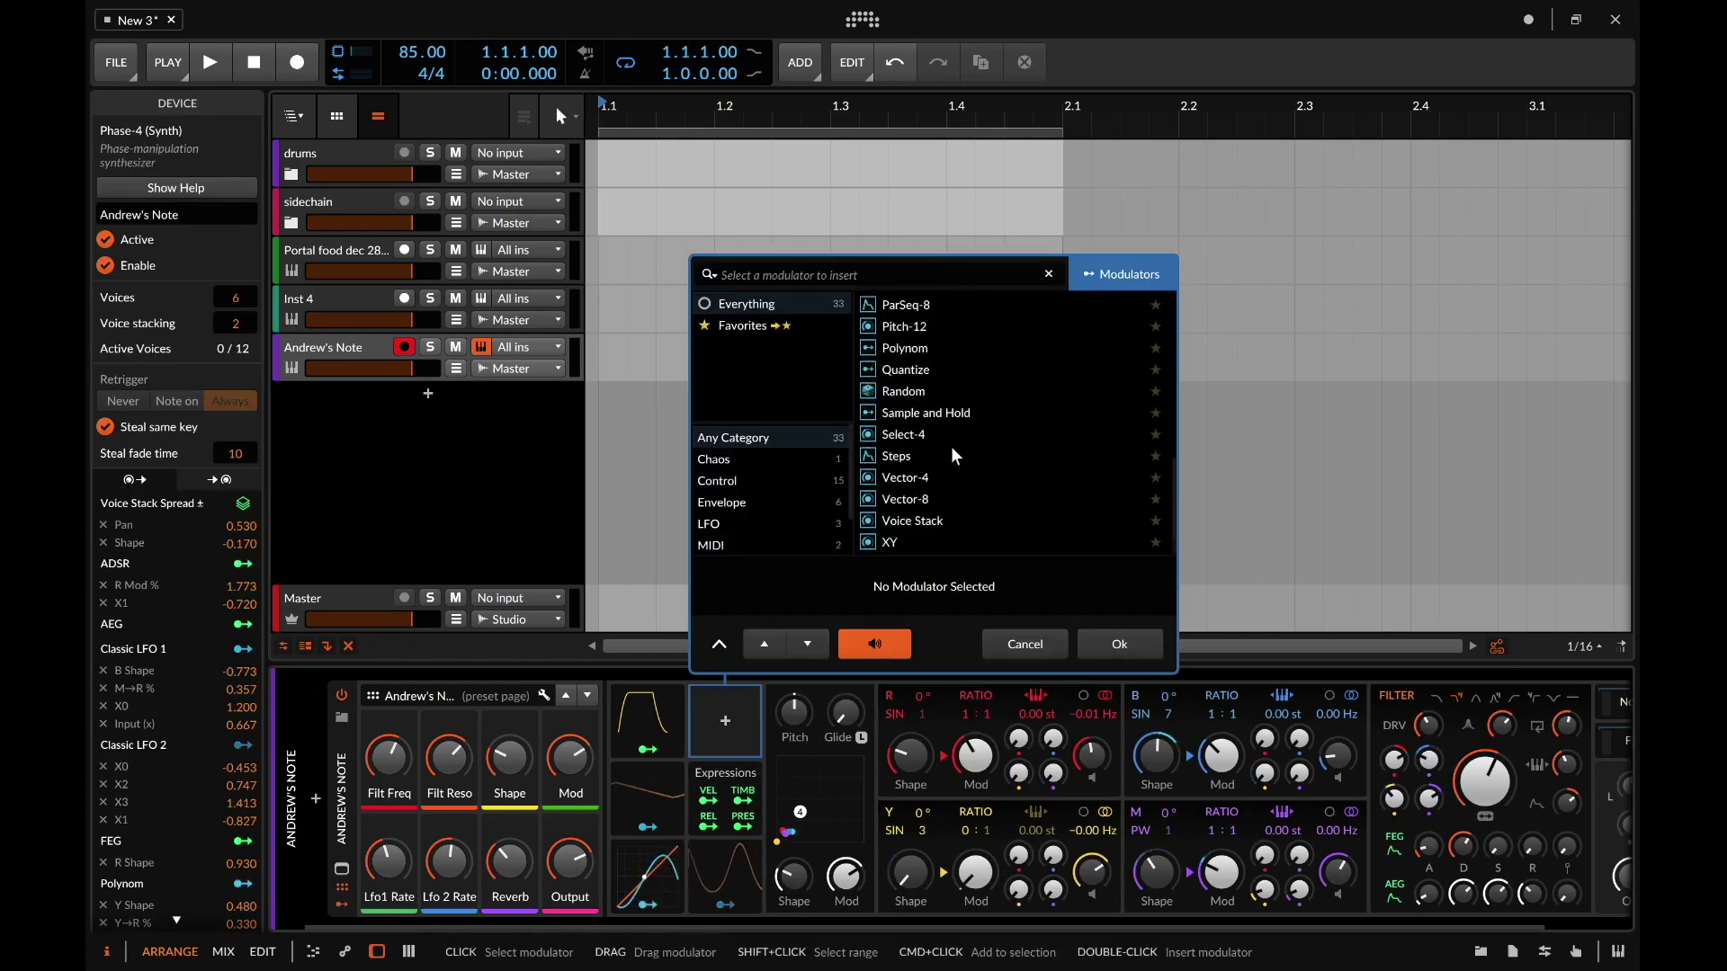
{"action": "left_click", "coordinate": [913, 392]}
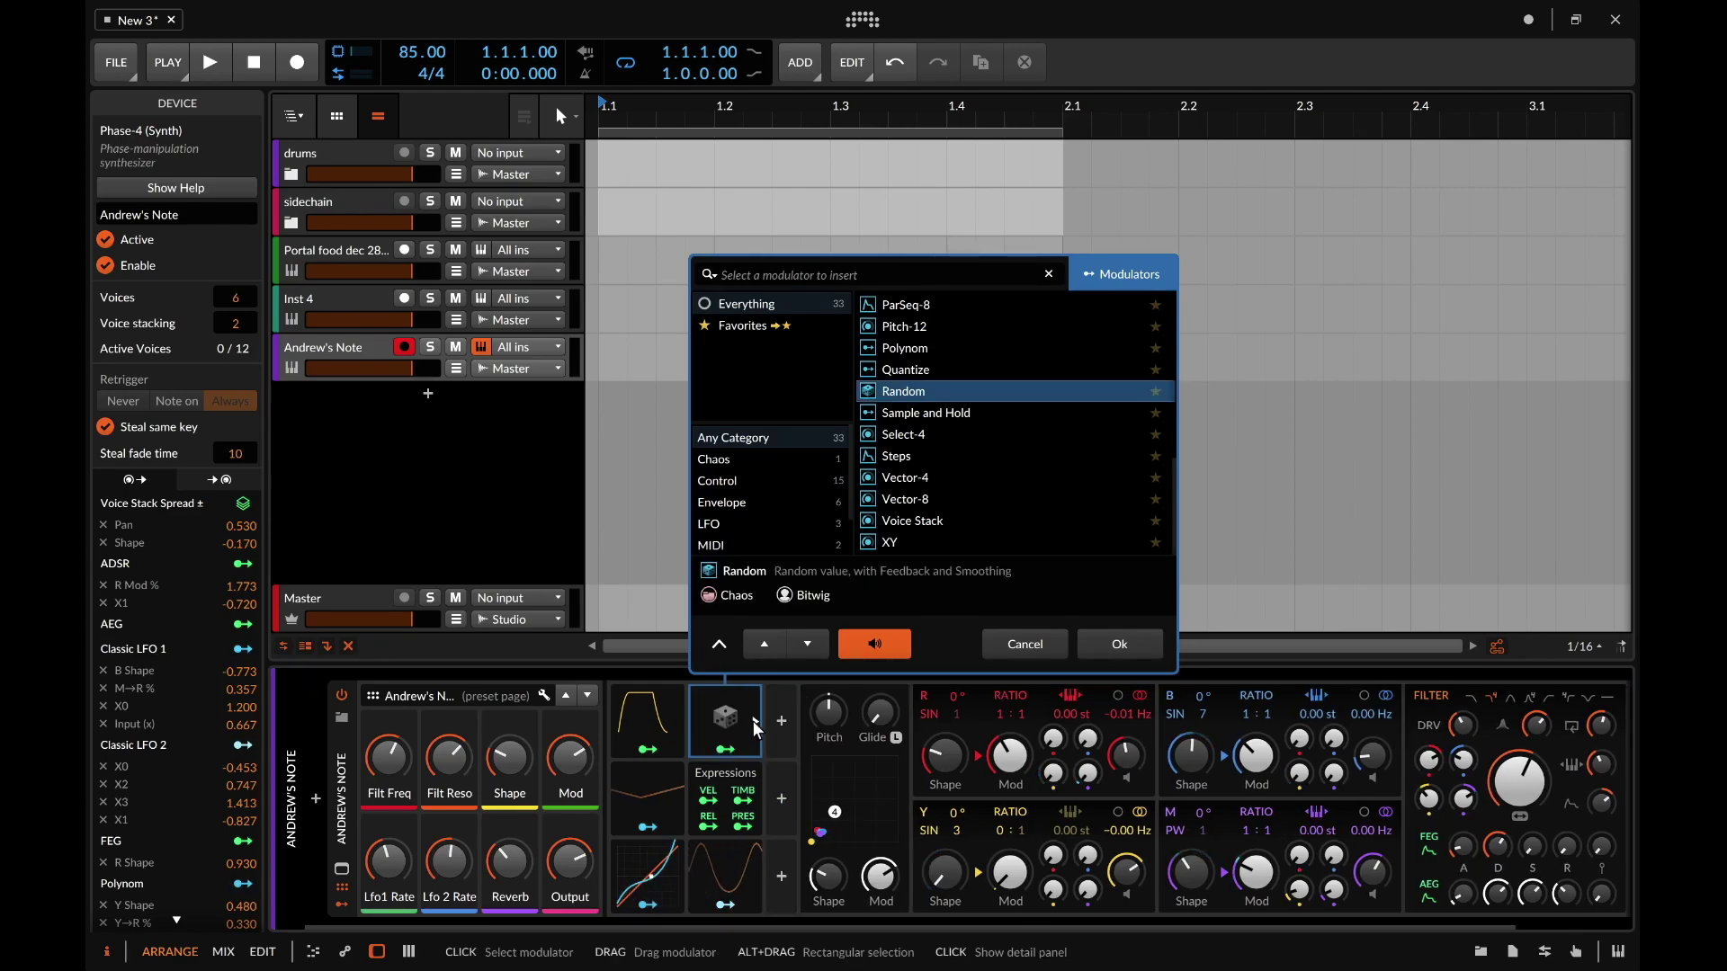
{"action": "left_click", "coordinate": [1079, 644]}
{"action": "left_click", "coordinate": [753, 720]}
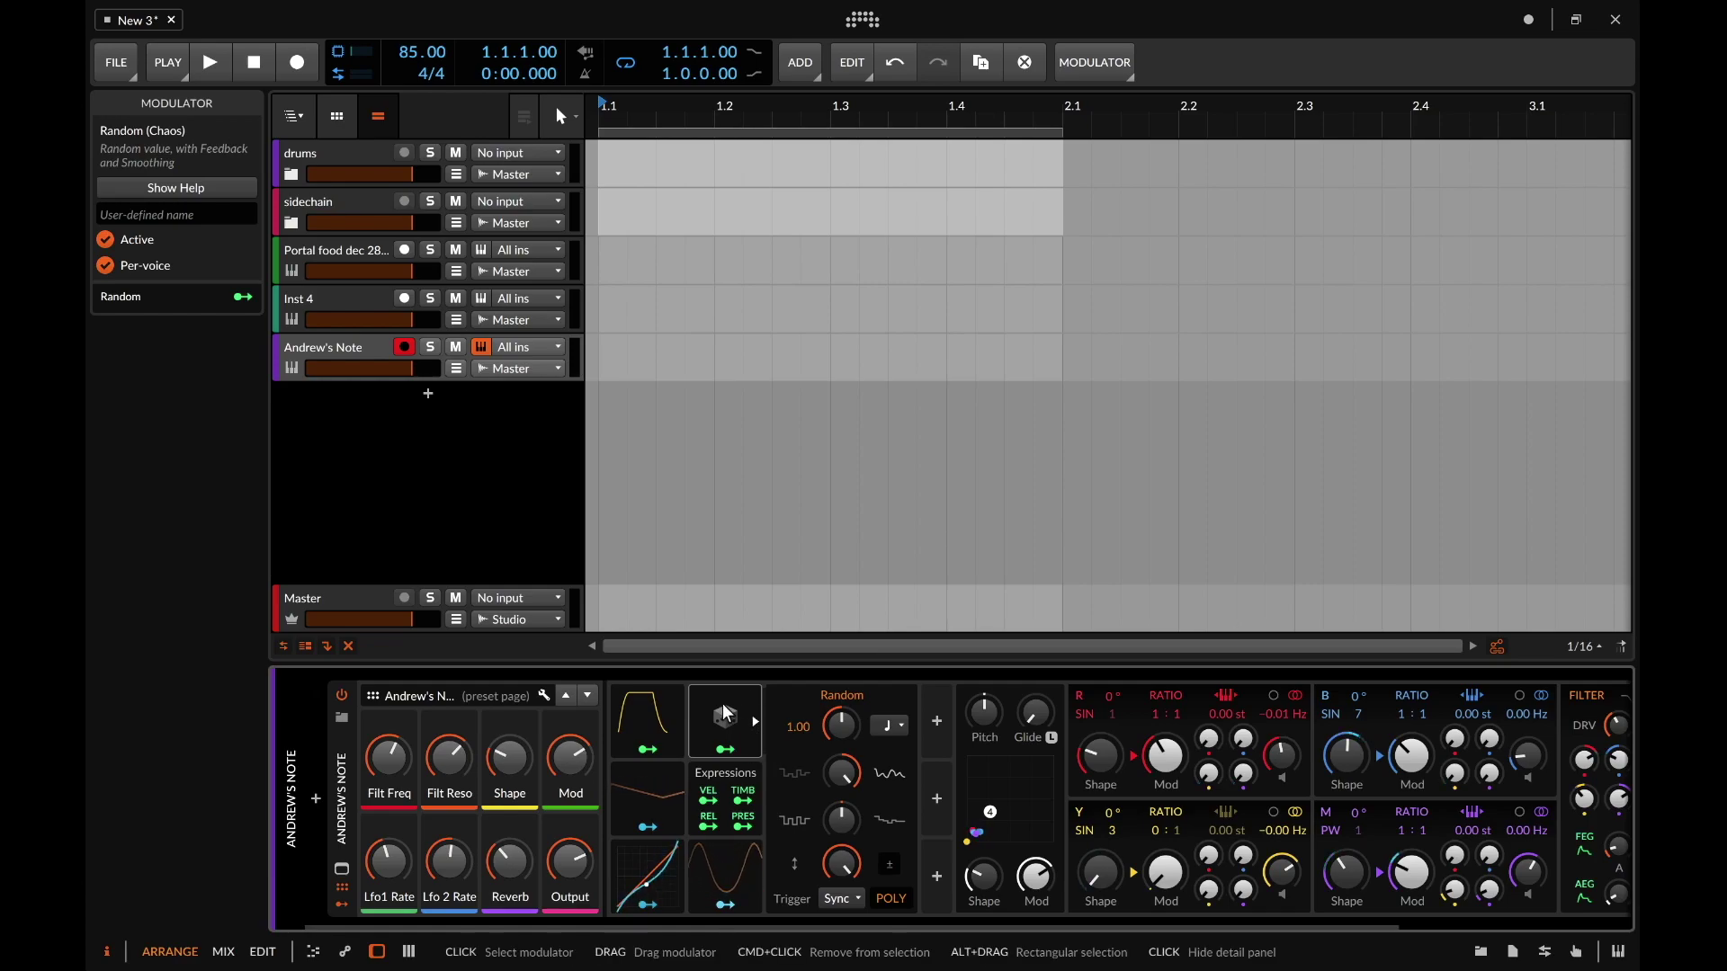
{"action": "left_click", "coordinate": [755, 720]}
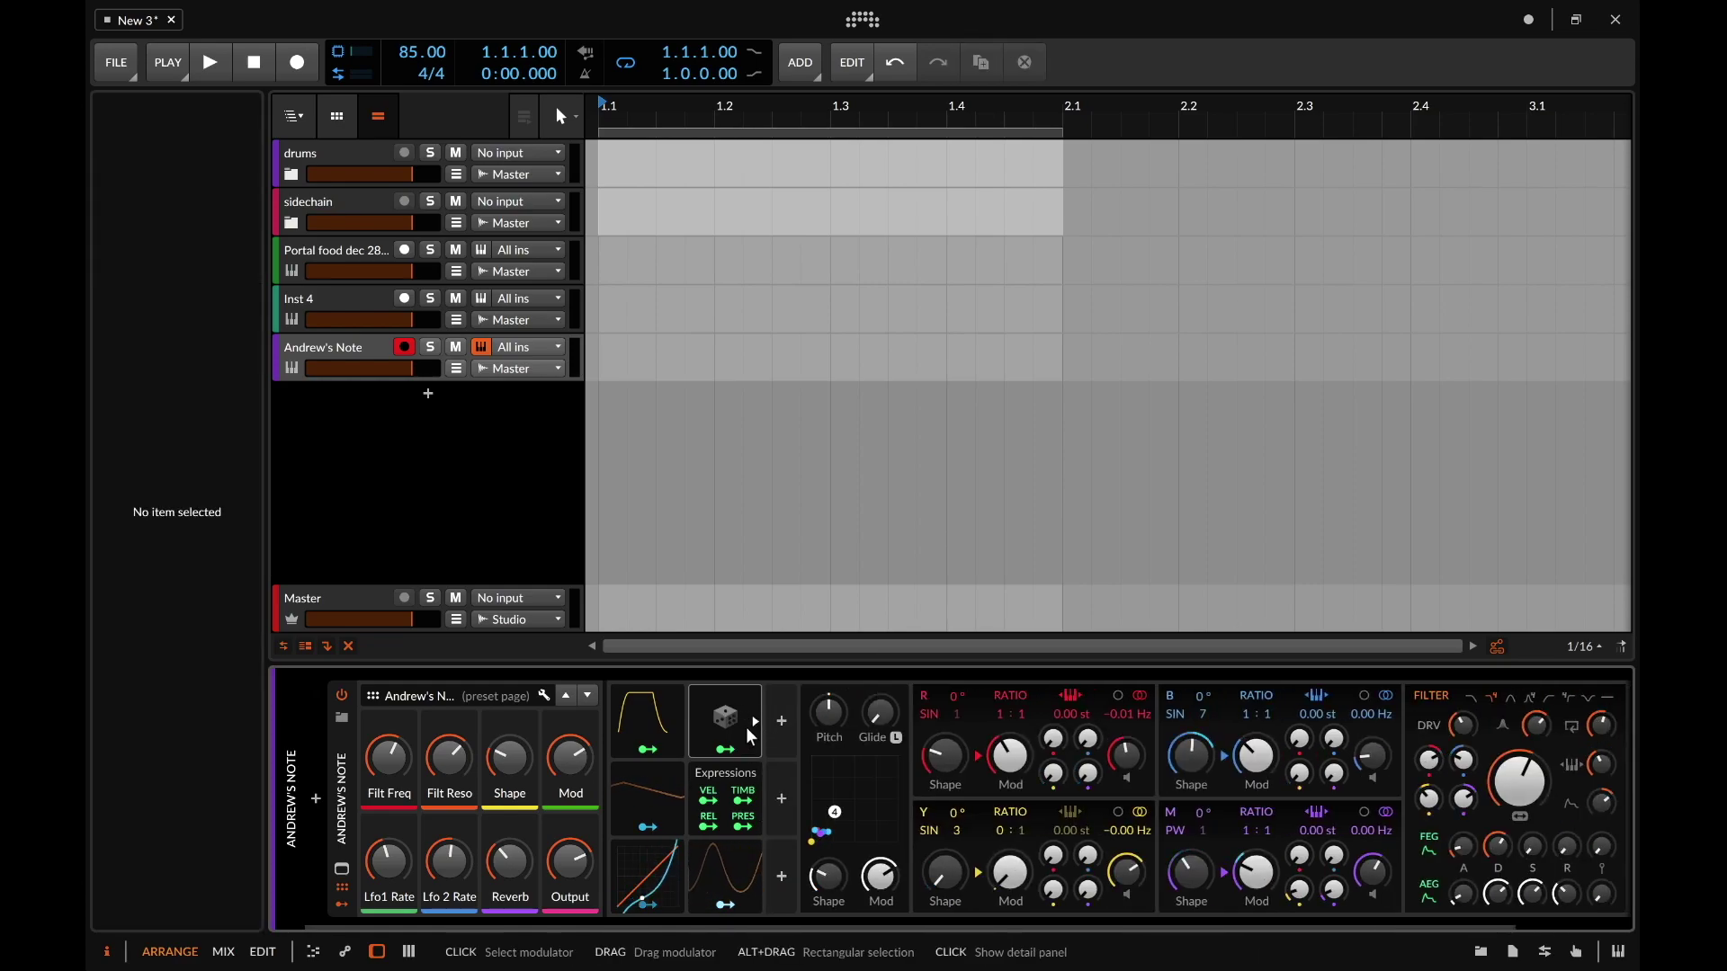
Step: Delete Random and preview the Select-4, Steps, Vector-4 and Vector-8 modulators in its slot
{"action": "left_click", "coordinate": [747, 726]}
{"action": "key", "text": "Delete"}
{"action": "left_click", "coordinate": [747, 727]}
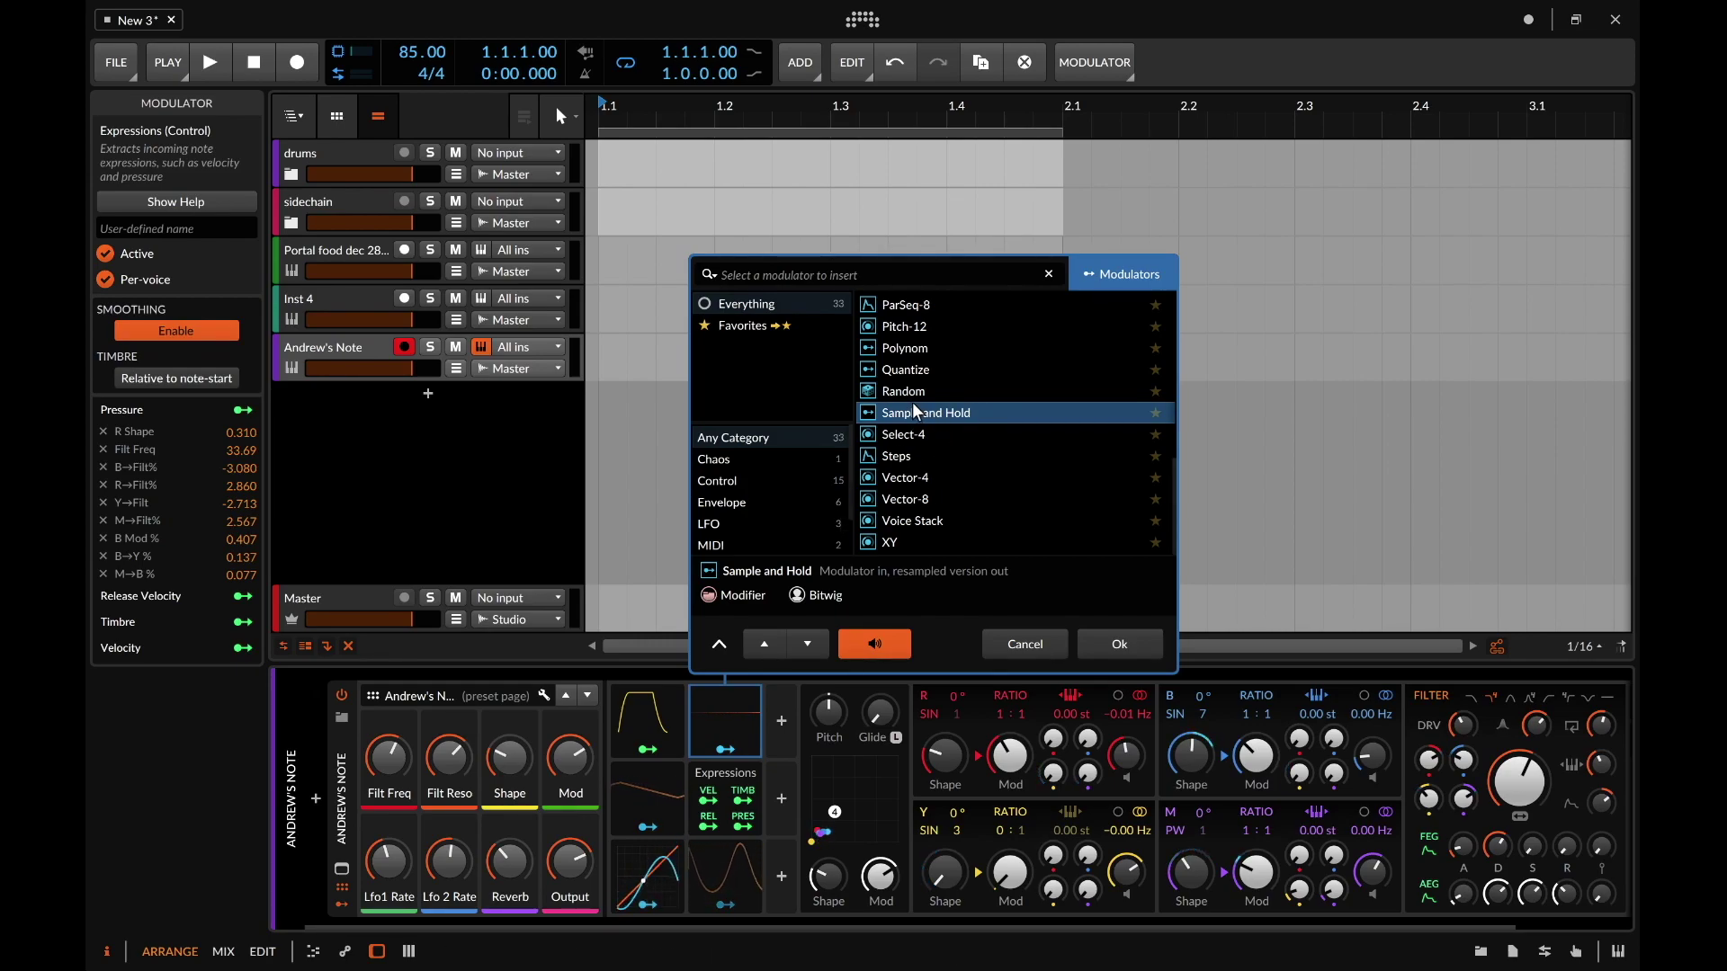
{"action": "left_click", "coordinate": [910, 435]}
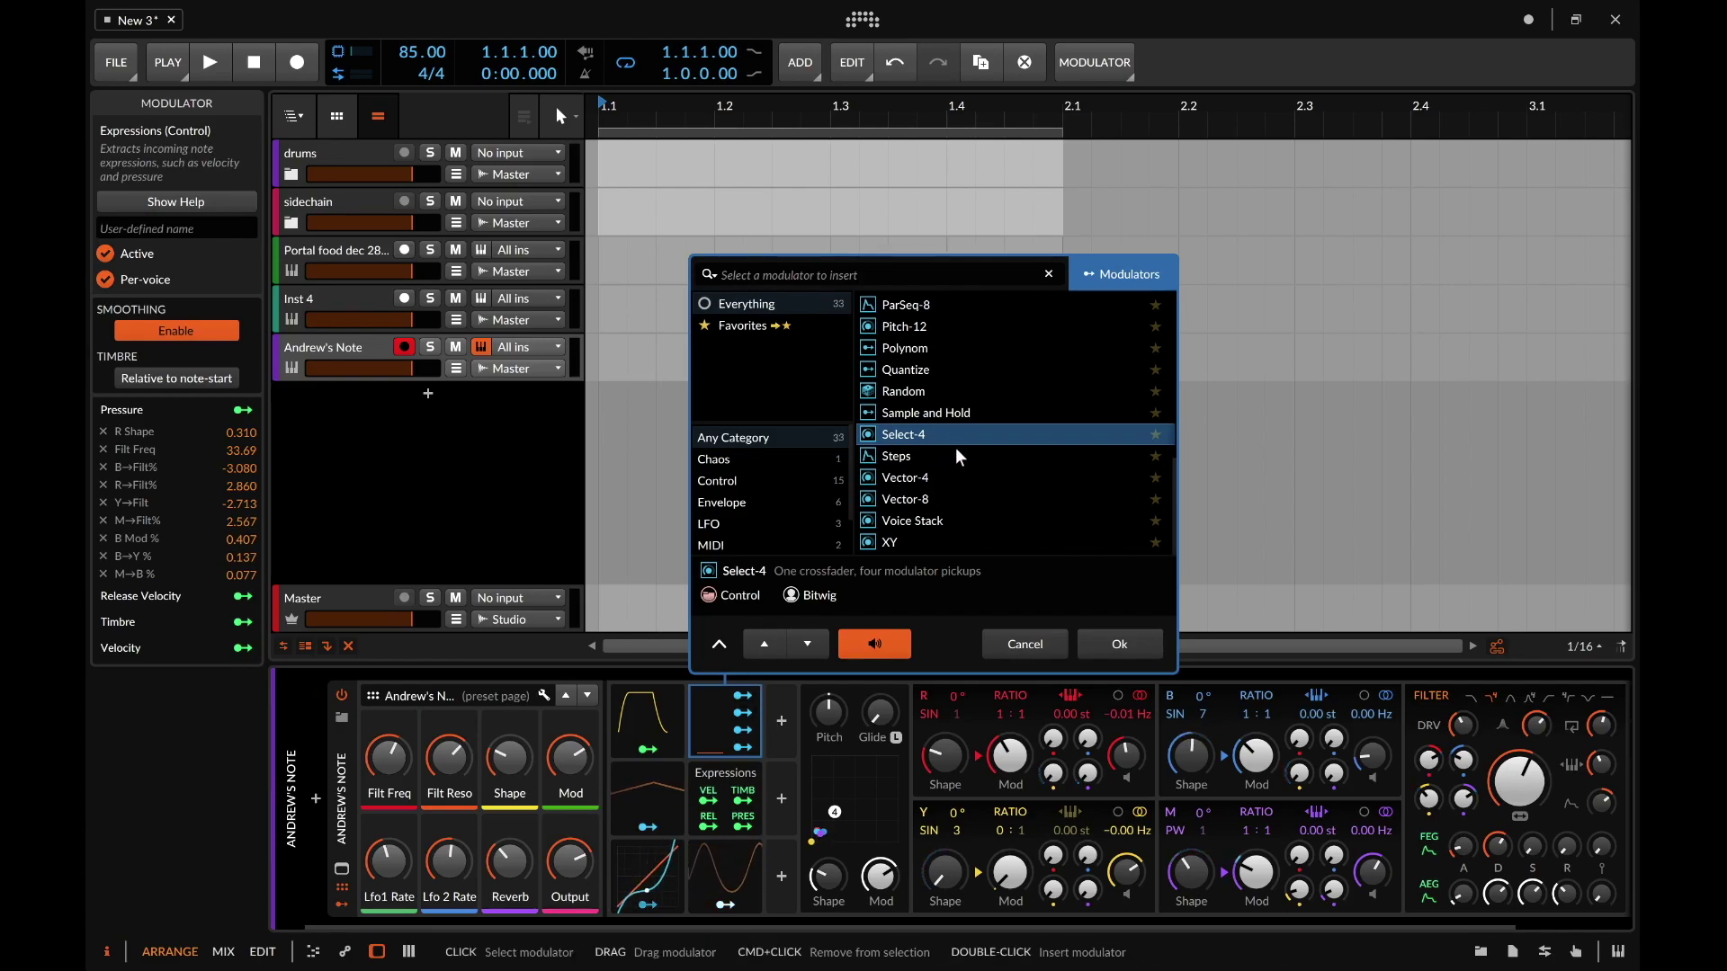
{"action": "left_click", "coordinate": [899, 456]}
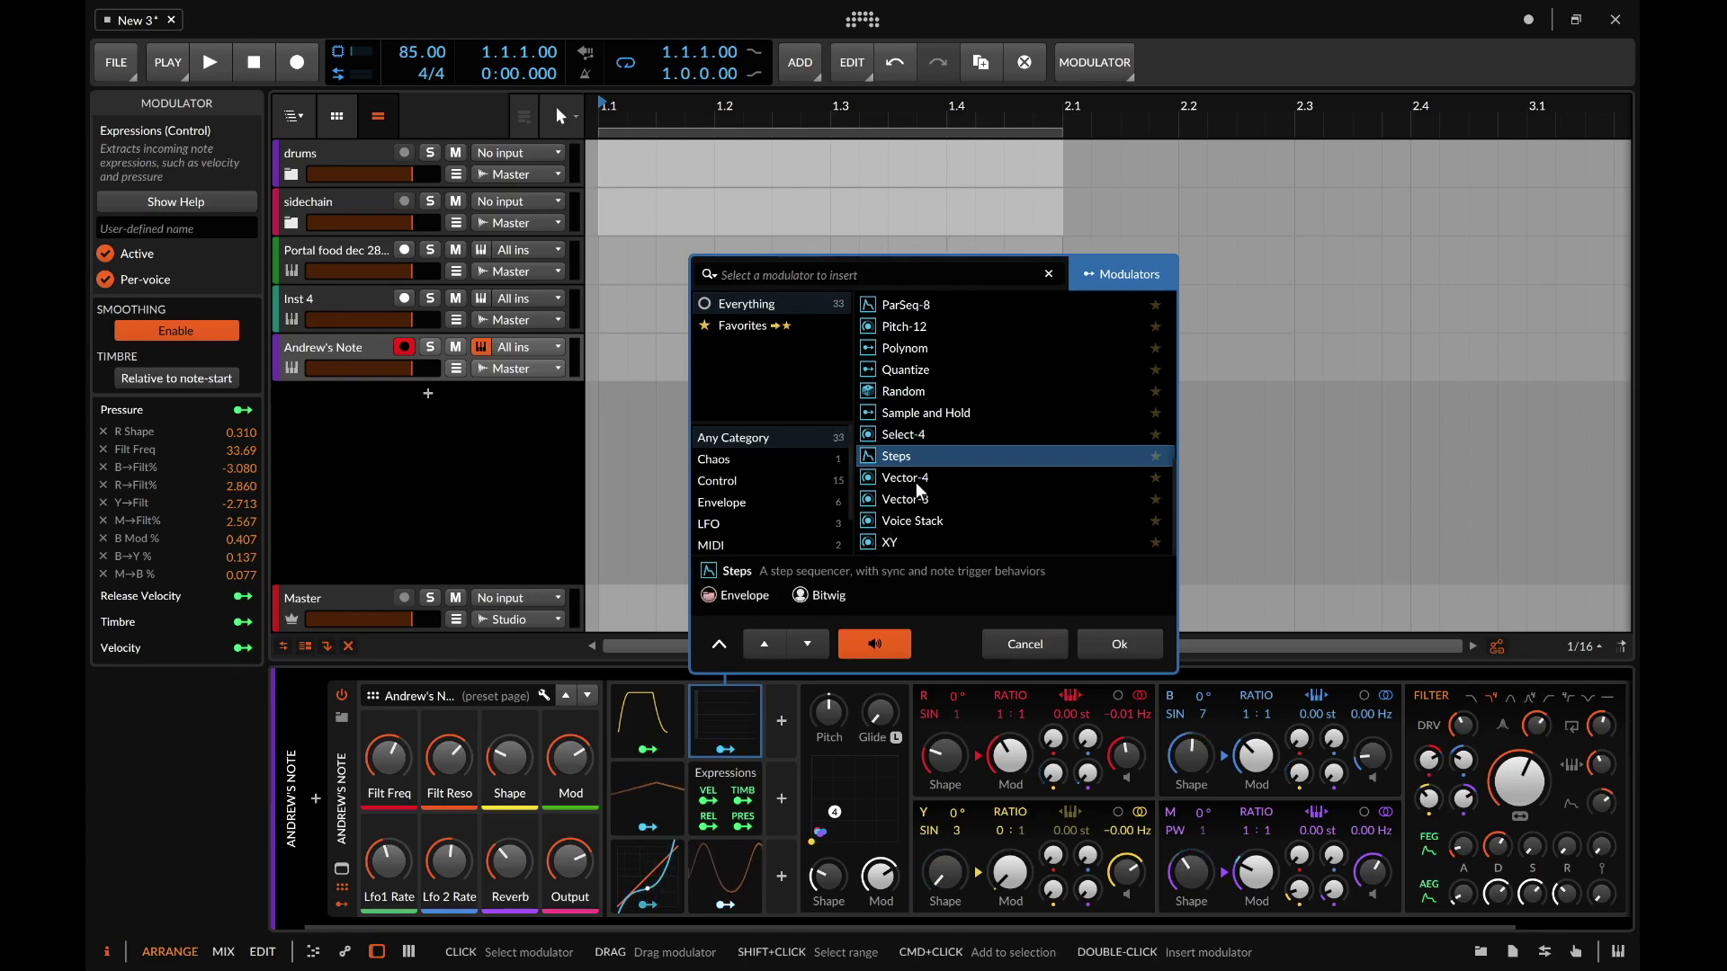
{"action": "left_click", "coordinate": [893, 476]}
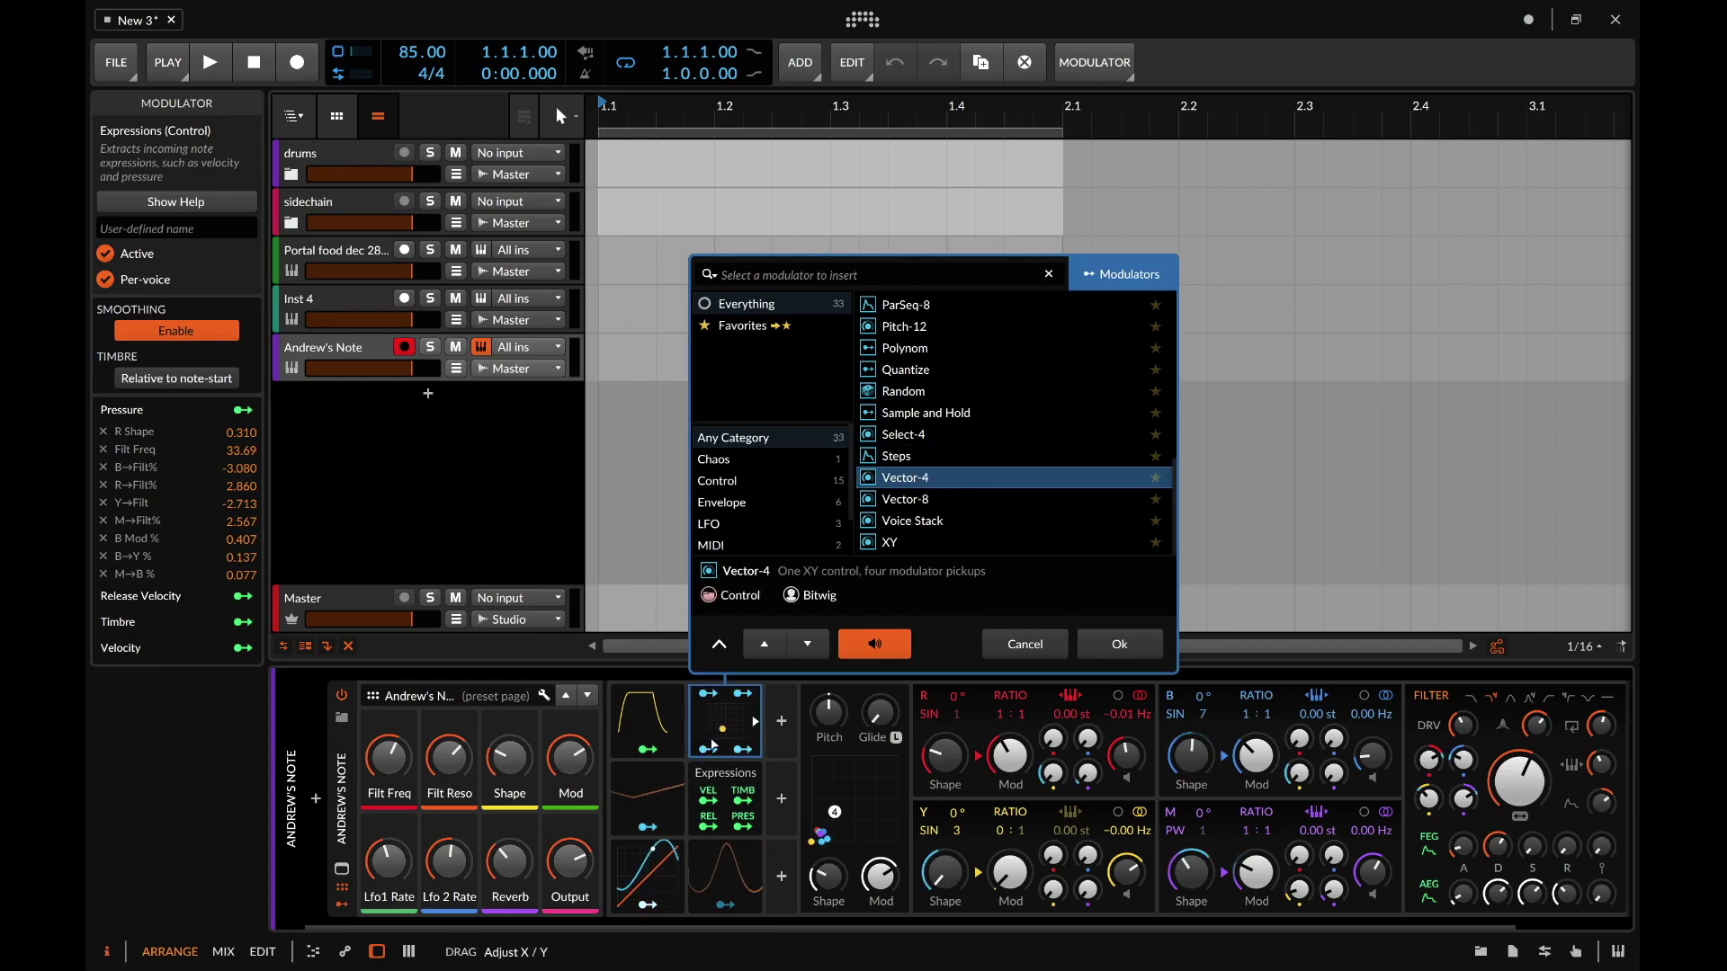
{"action": "left_click", "coordinate": [892, 498]}
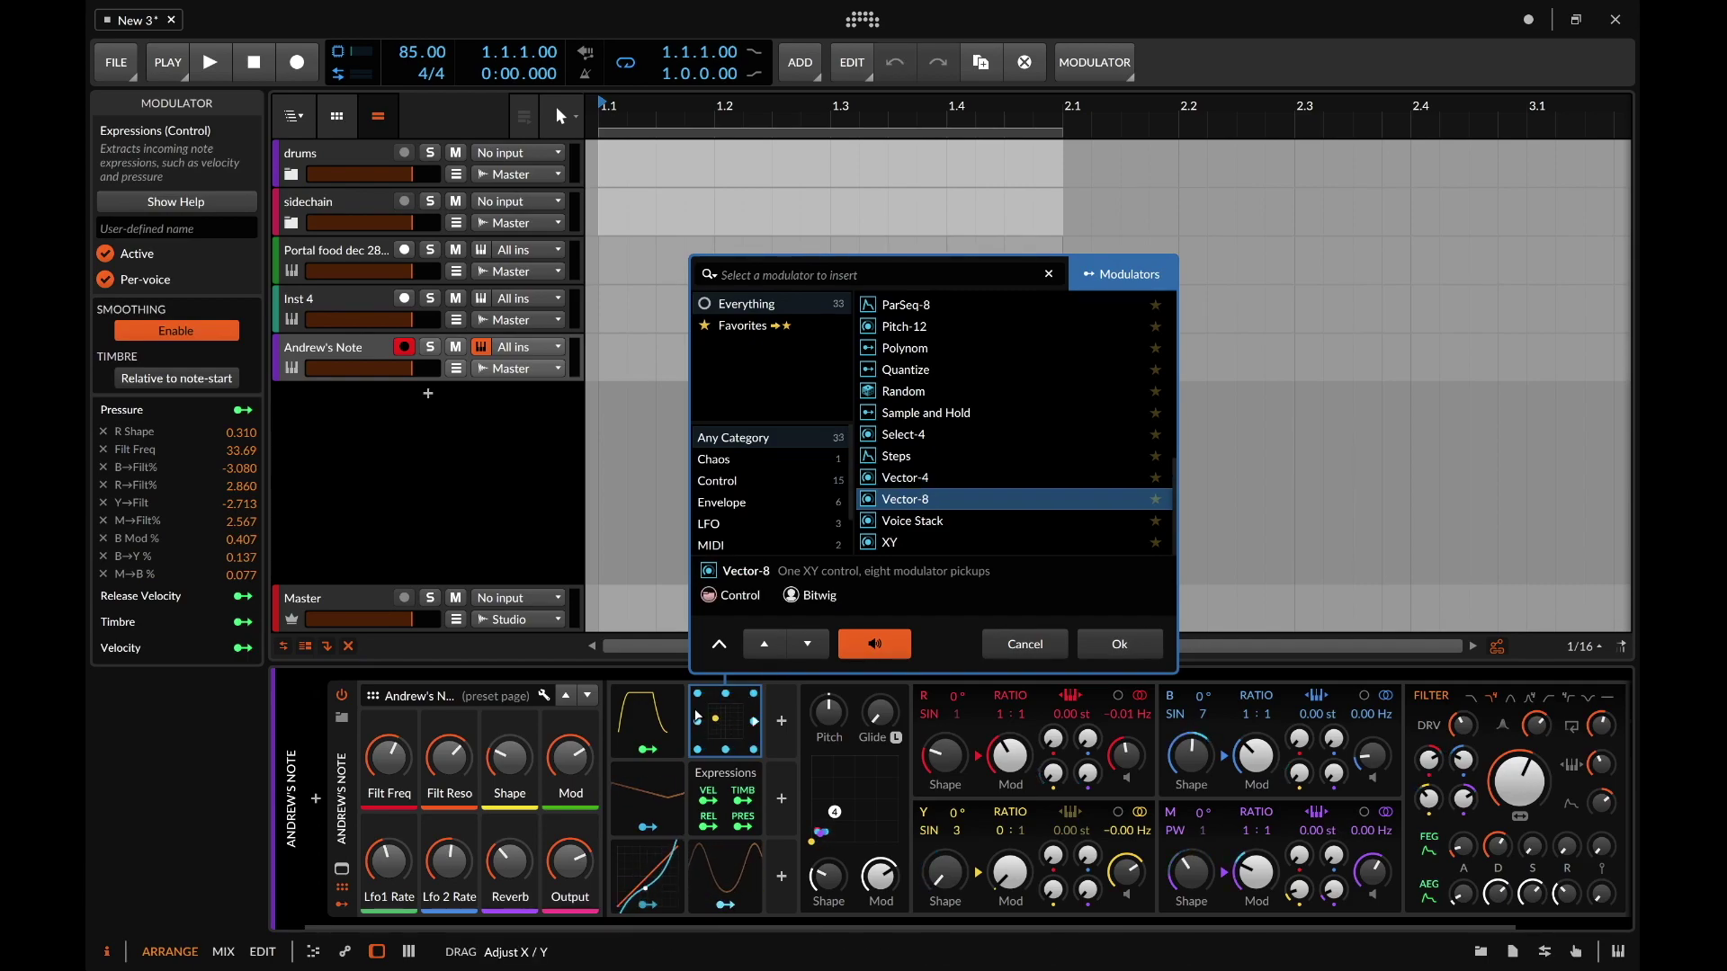
Step: Preview Voice Stack, then XY, dragging the XY point up and to the right
{"action": "key", "text": "Down"}
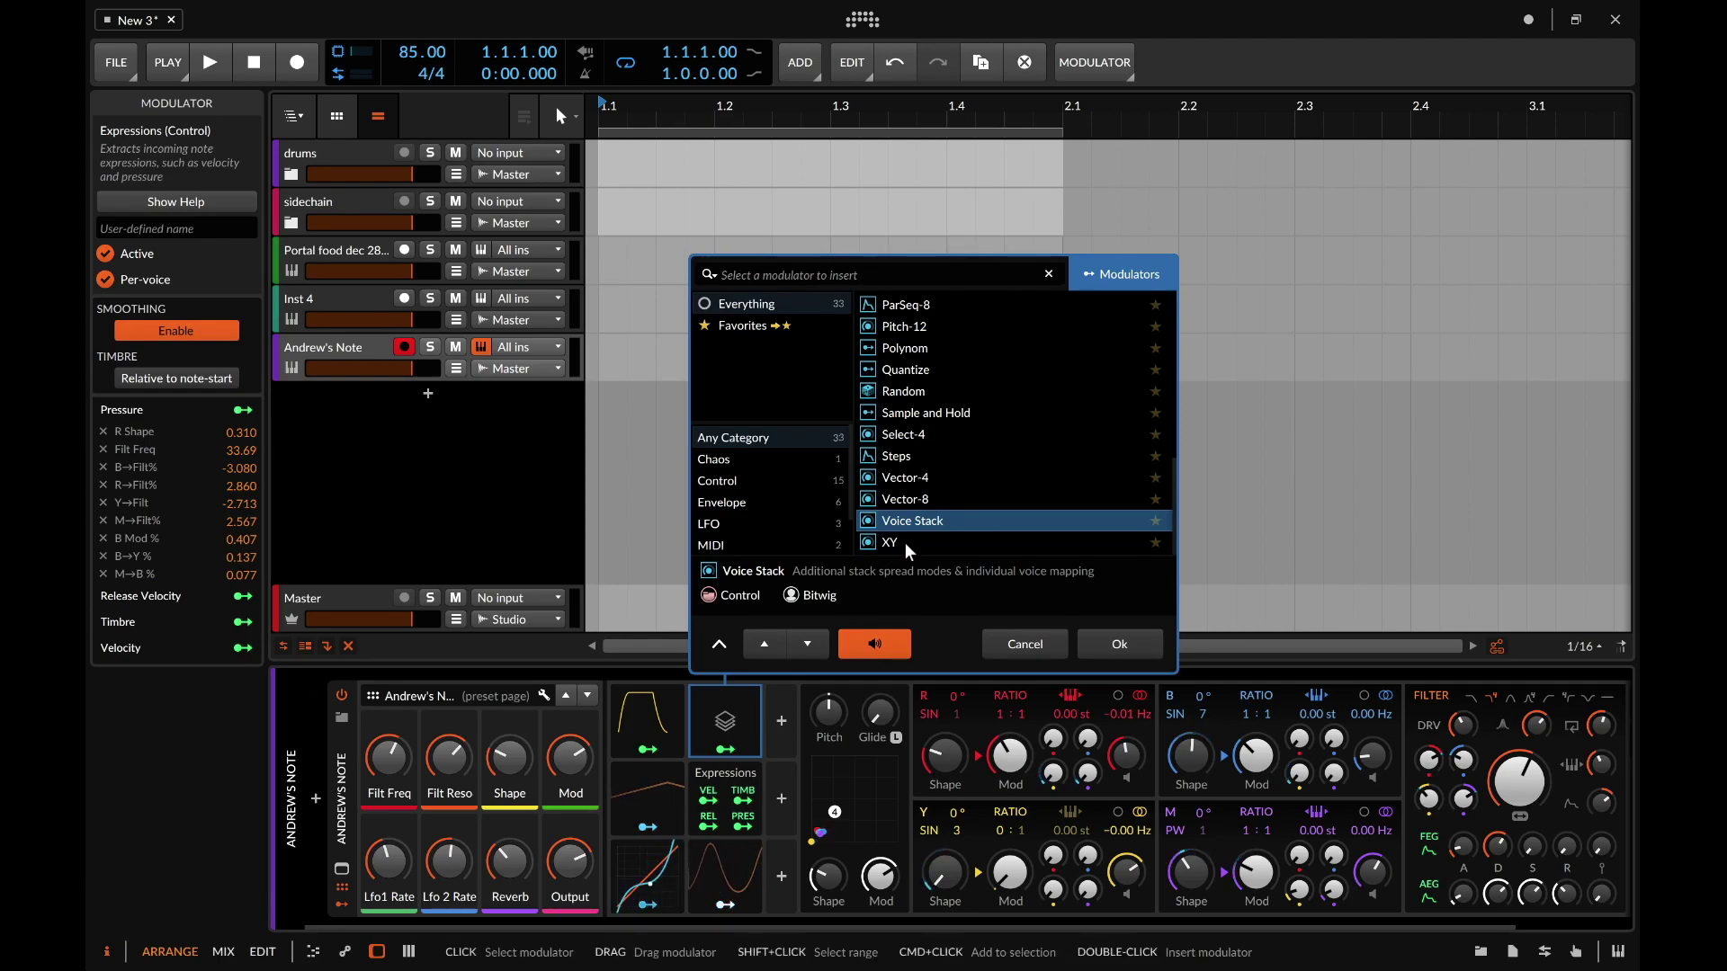
{"action": "left_click", "coordinate": [935, 543]}
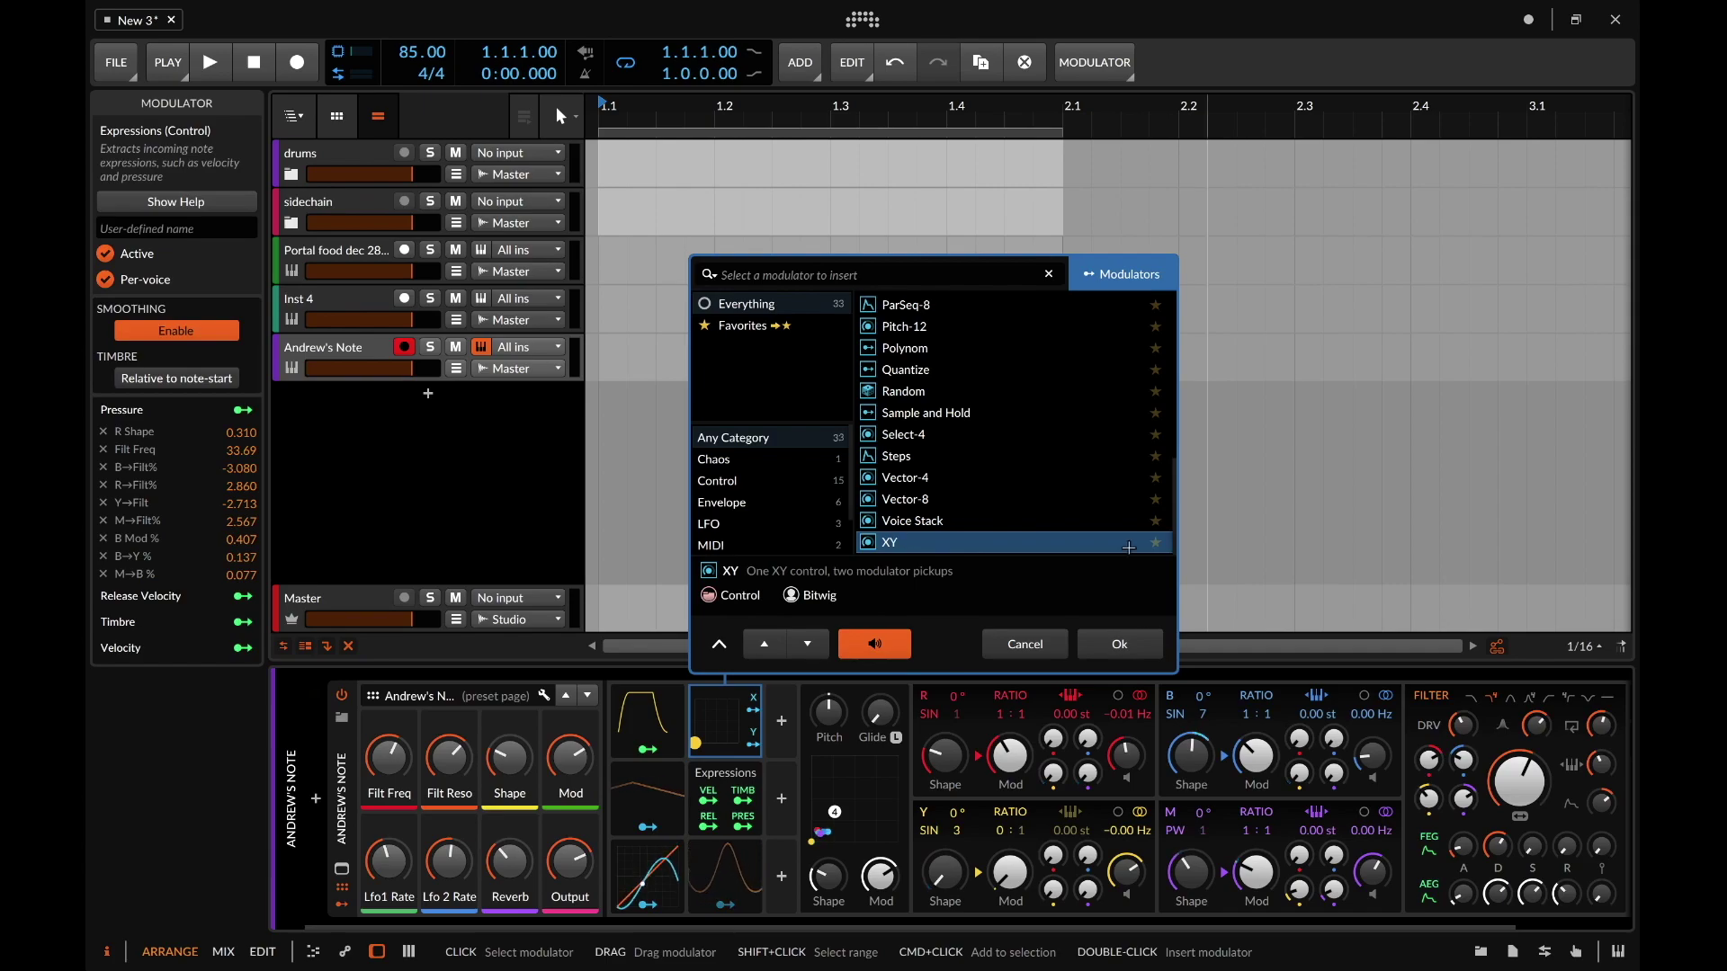
{"action": "left_click_drag", "start_coordinate": [696, 743], "coordinate": [746, 713]}
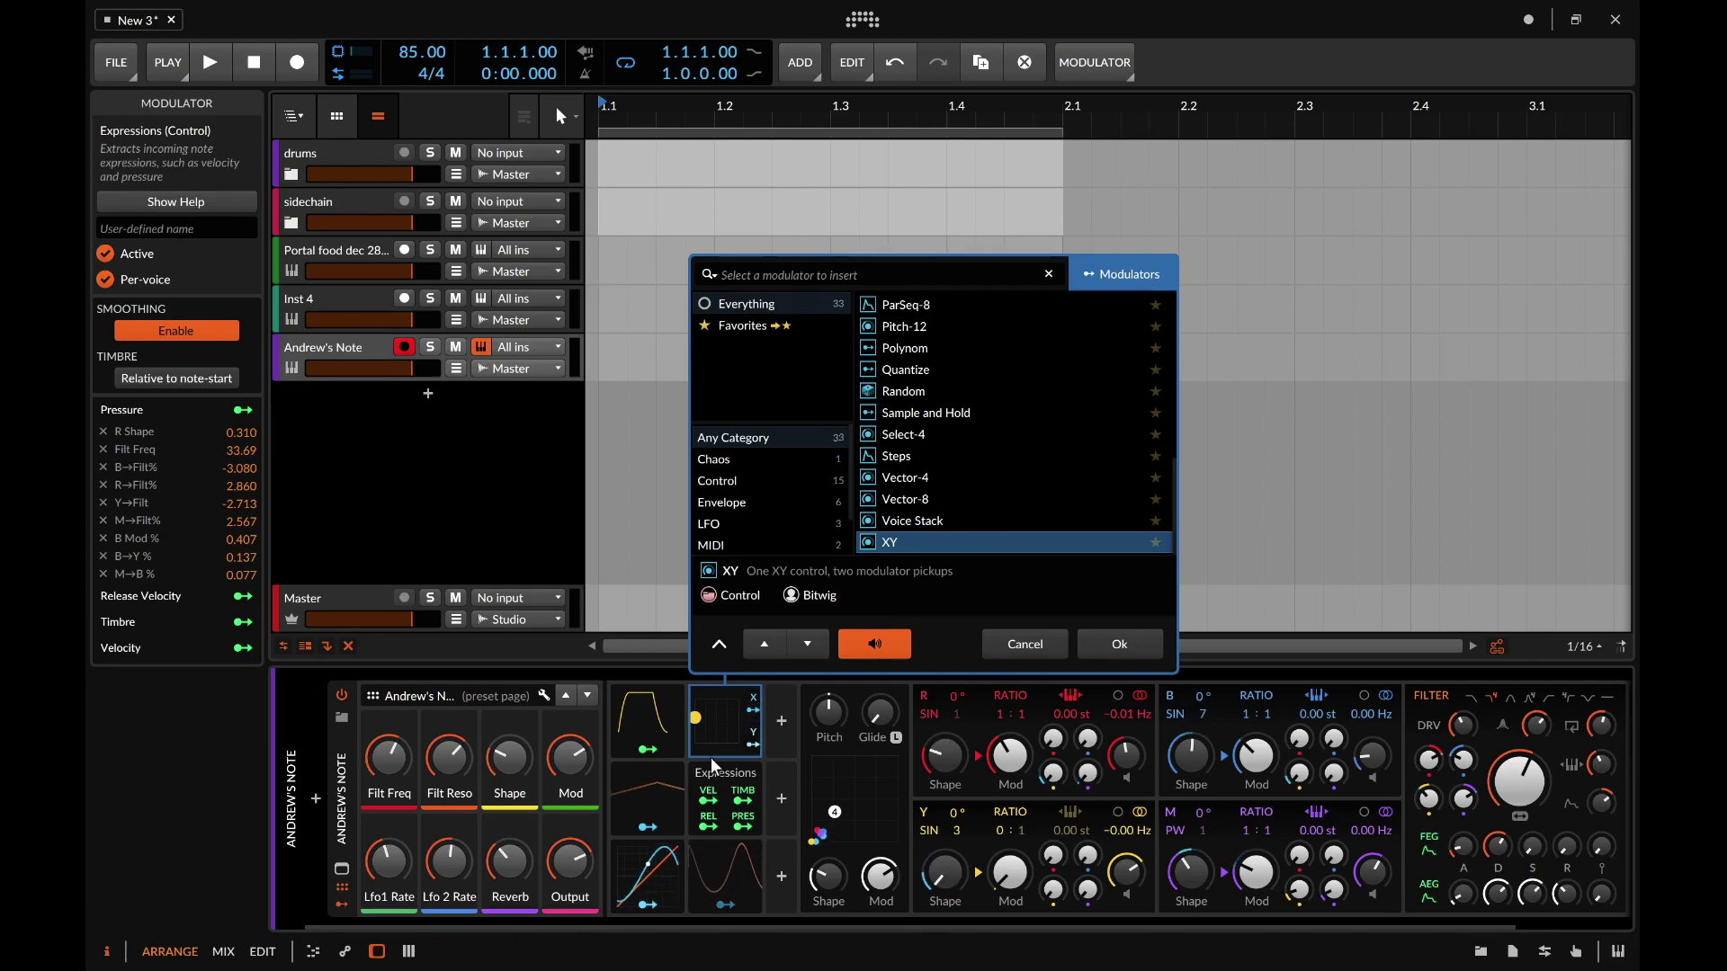
{"action": "left_click_drag", "start_coordinate": [738, 742], "coordinate": [758, 684]}
Step: Browse 4-Stage, Beat LFO and MIDI, then insert the Random (Chaos) modulator instead of XY
{"action": "scroll", "coordinate": [979, 495], "scroll_direction": "up", "scroll_amount": 8}
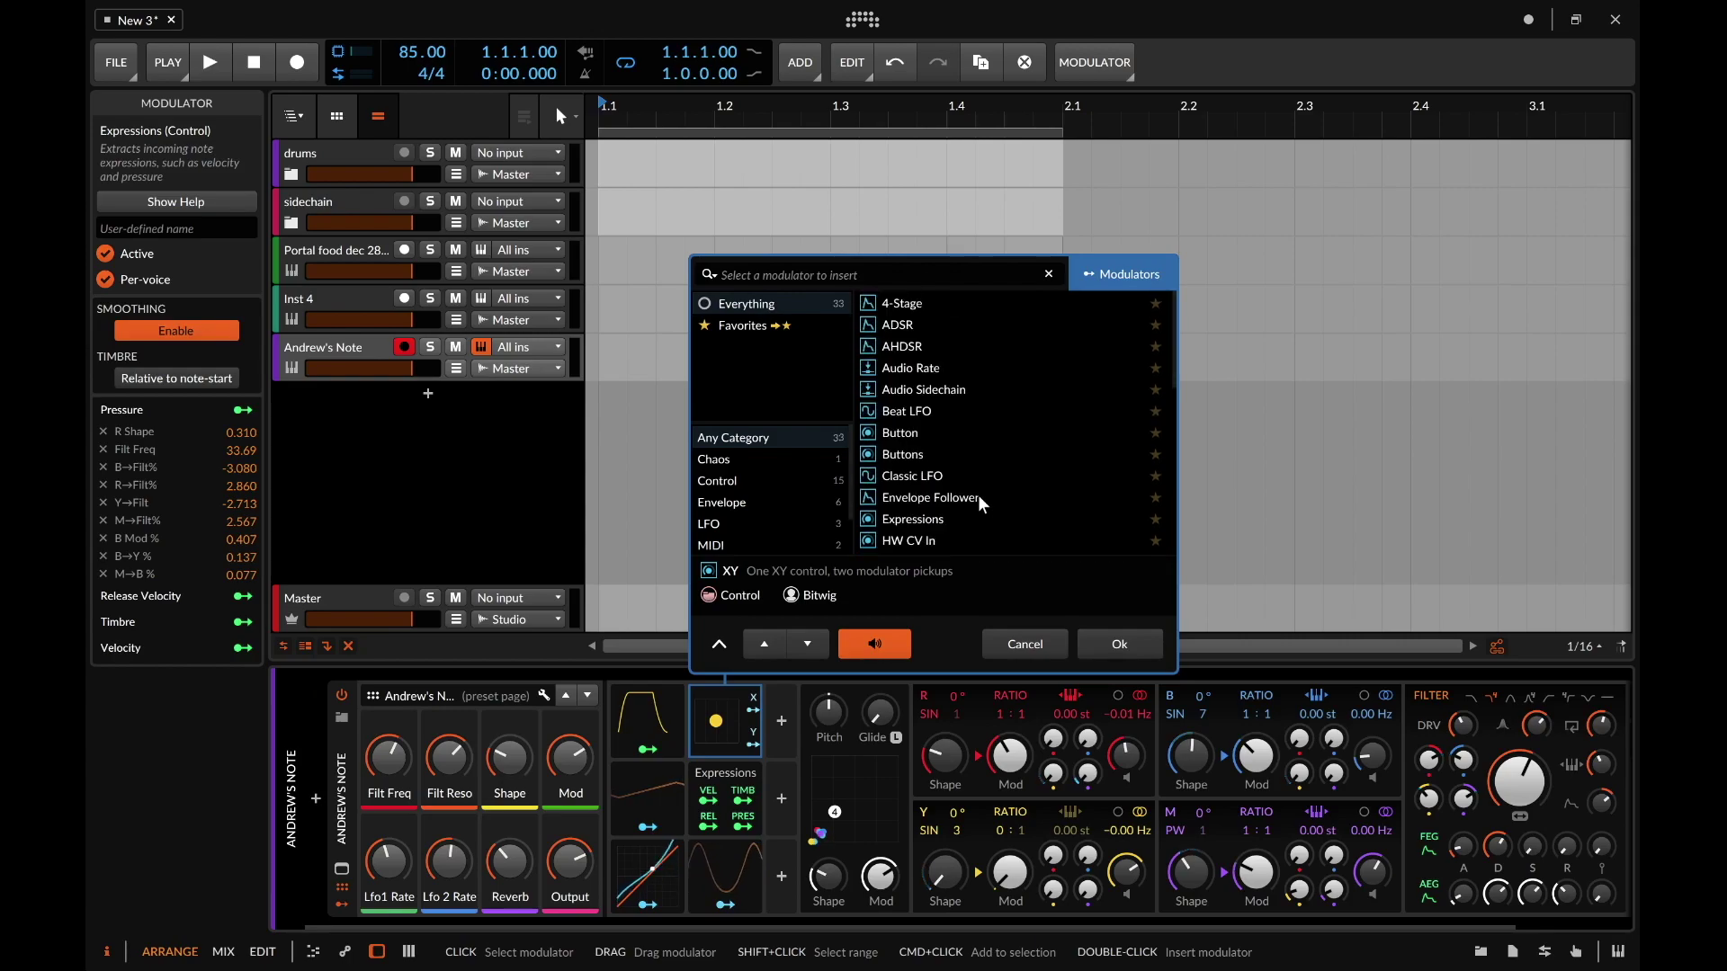
{"action": "scroll", "coordinate": [910, 429], "scroll_direction": "down", "scroll_amount": 8}
{"action": "scroll", "coordinate": [941, 532], "scroll_direction": "up", "scroll_amount": 8}
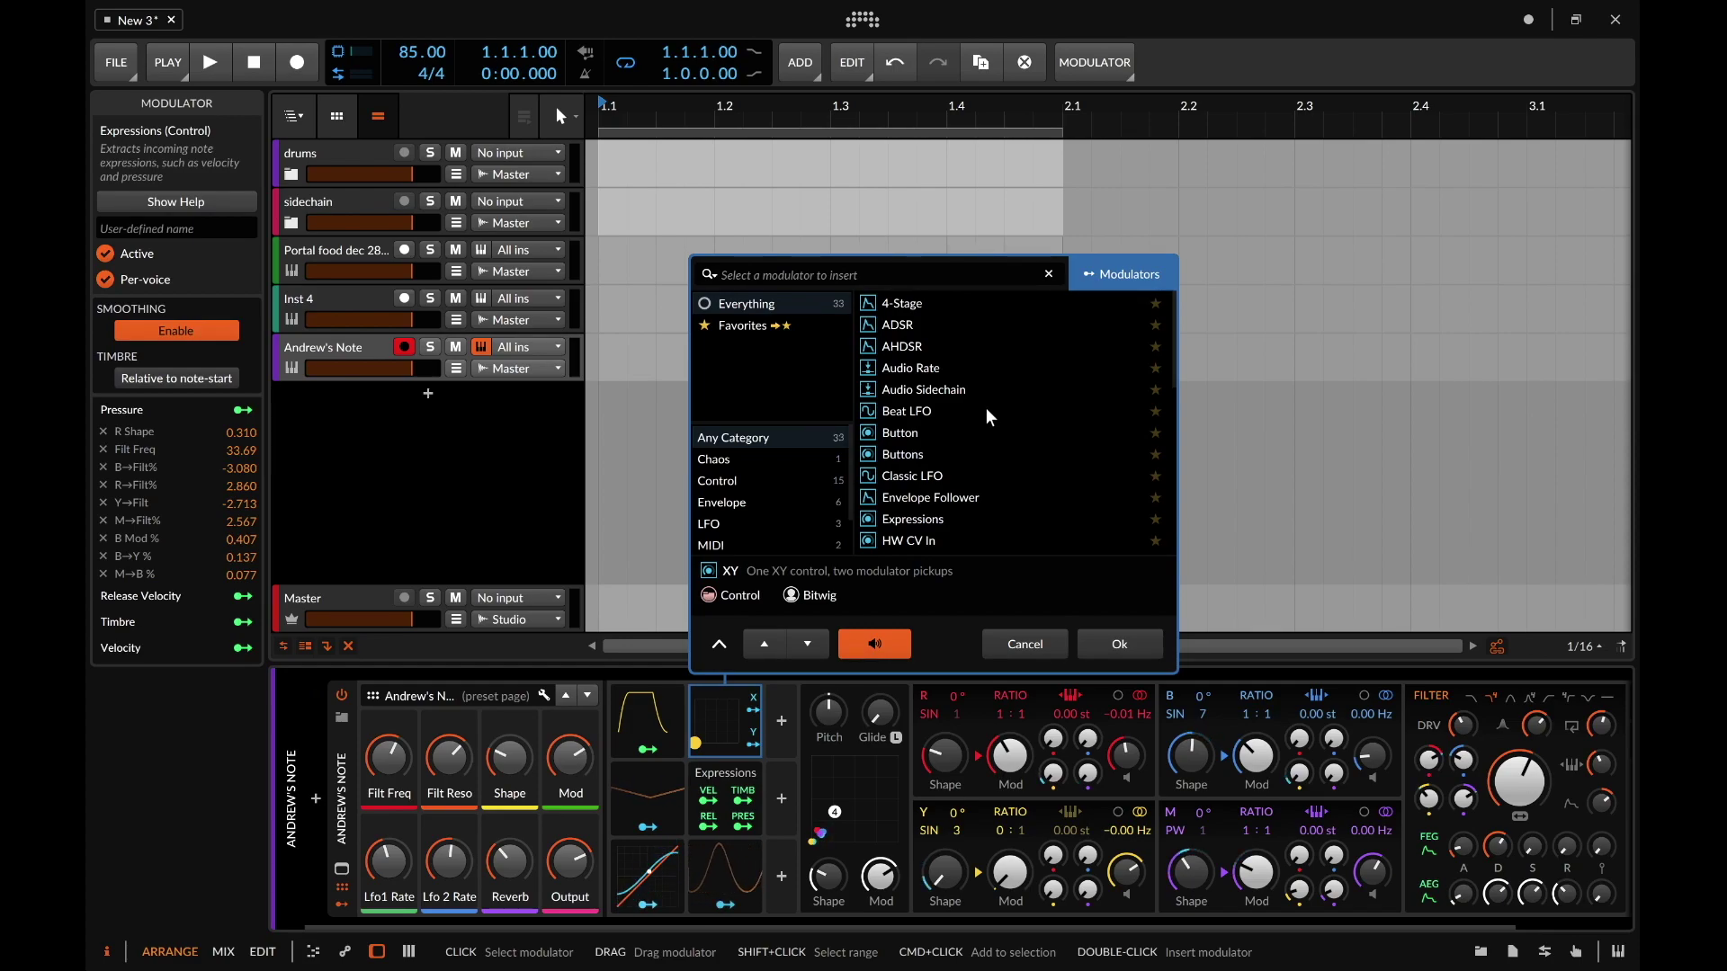
{"action": "left_click", "coordinate": [934, 303]}
{"action": "scroll", "coordinate": [935, 300], "scroll_direction": "down", "scroll_amount": 1}
{"action": "left_click", "coordinate": [932, 392]}
{"action": "scroll", "coordinate": [931, 392], "scroll_direction": "down", "scroll_amount": 5}
{"action": "scroll", "coordinate": [932, 396], "scroll_direction": "down", "scroll_amount": 7}
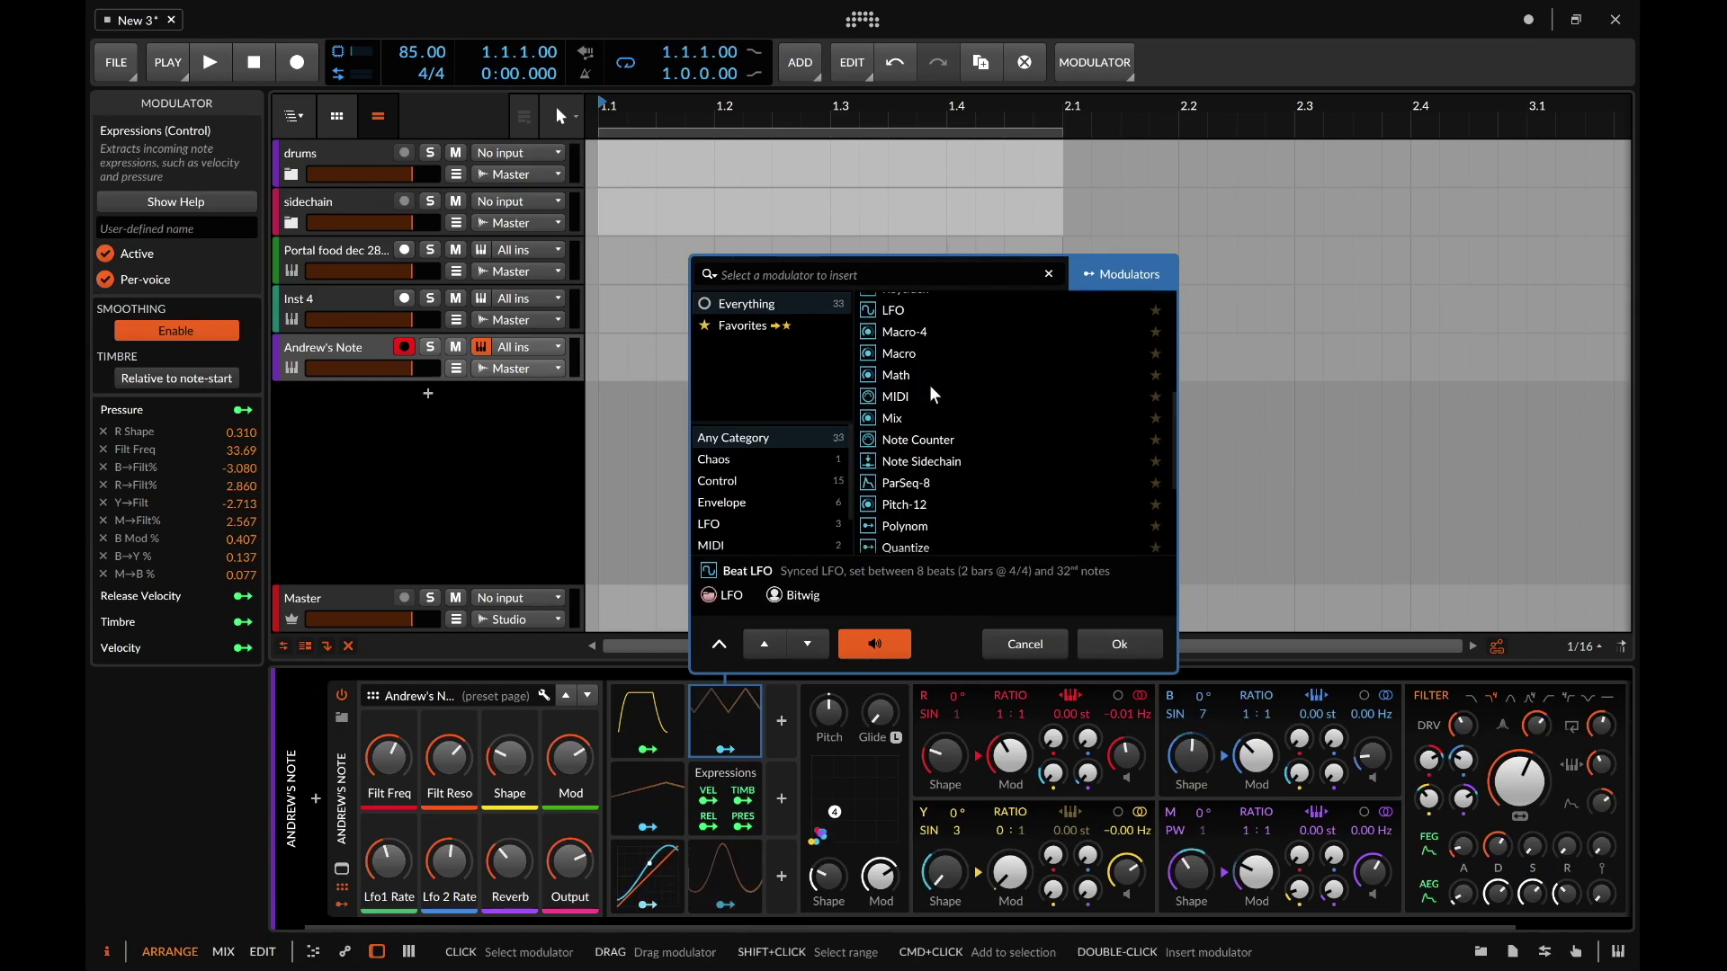
{"action": "left_click", "coordinate": [927, 392]}
{"action": "scroll", "coordinate": [925, 392], "scroll_direction": "down", "scroll_amount": 4}
{"action": "left_click", "coordinate": [941, 478]}
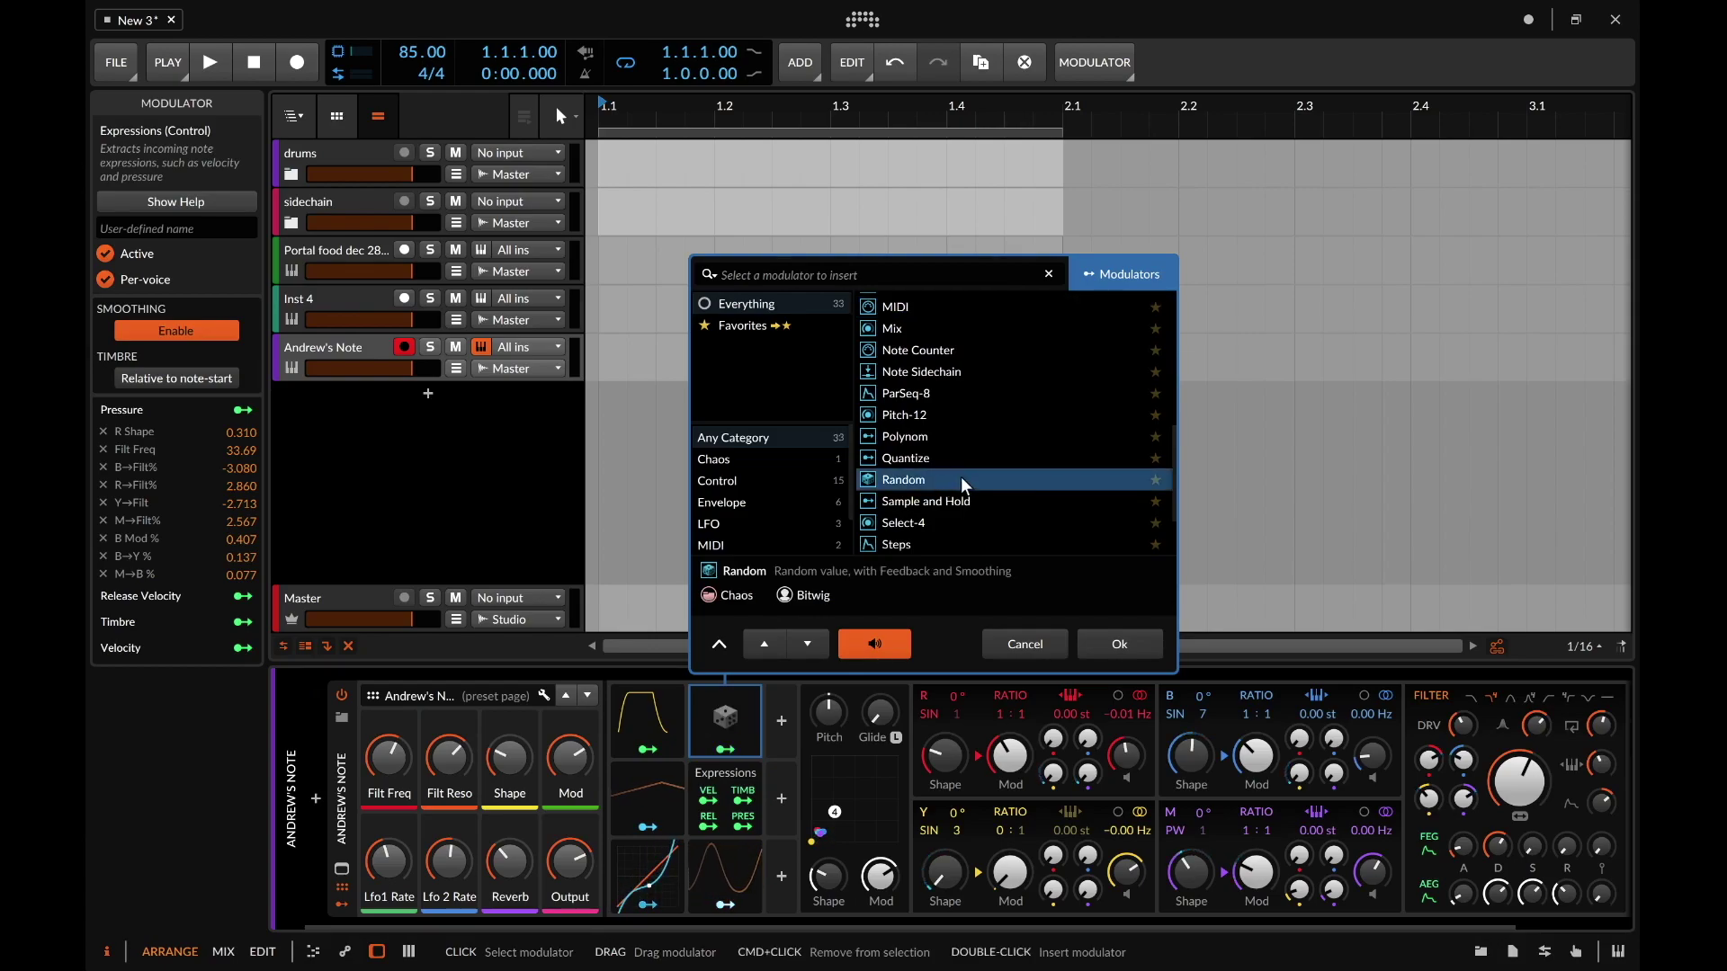
{"action": "scroll", "coordinate": [960, 477], "scroll_direction": "down", "scroll_amount": 4}
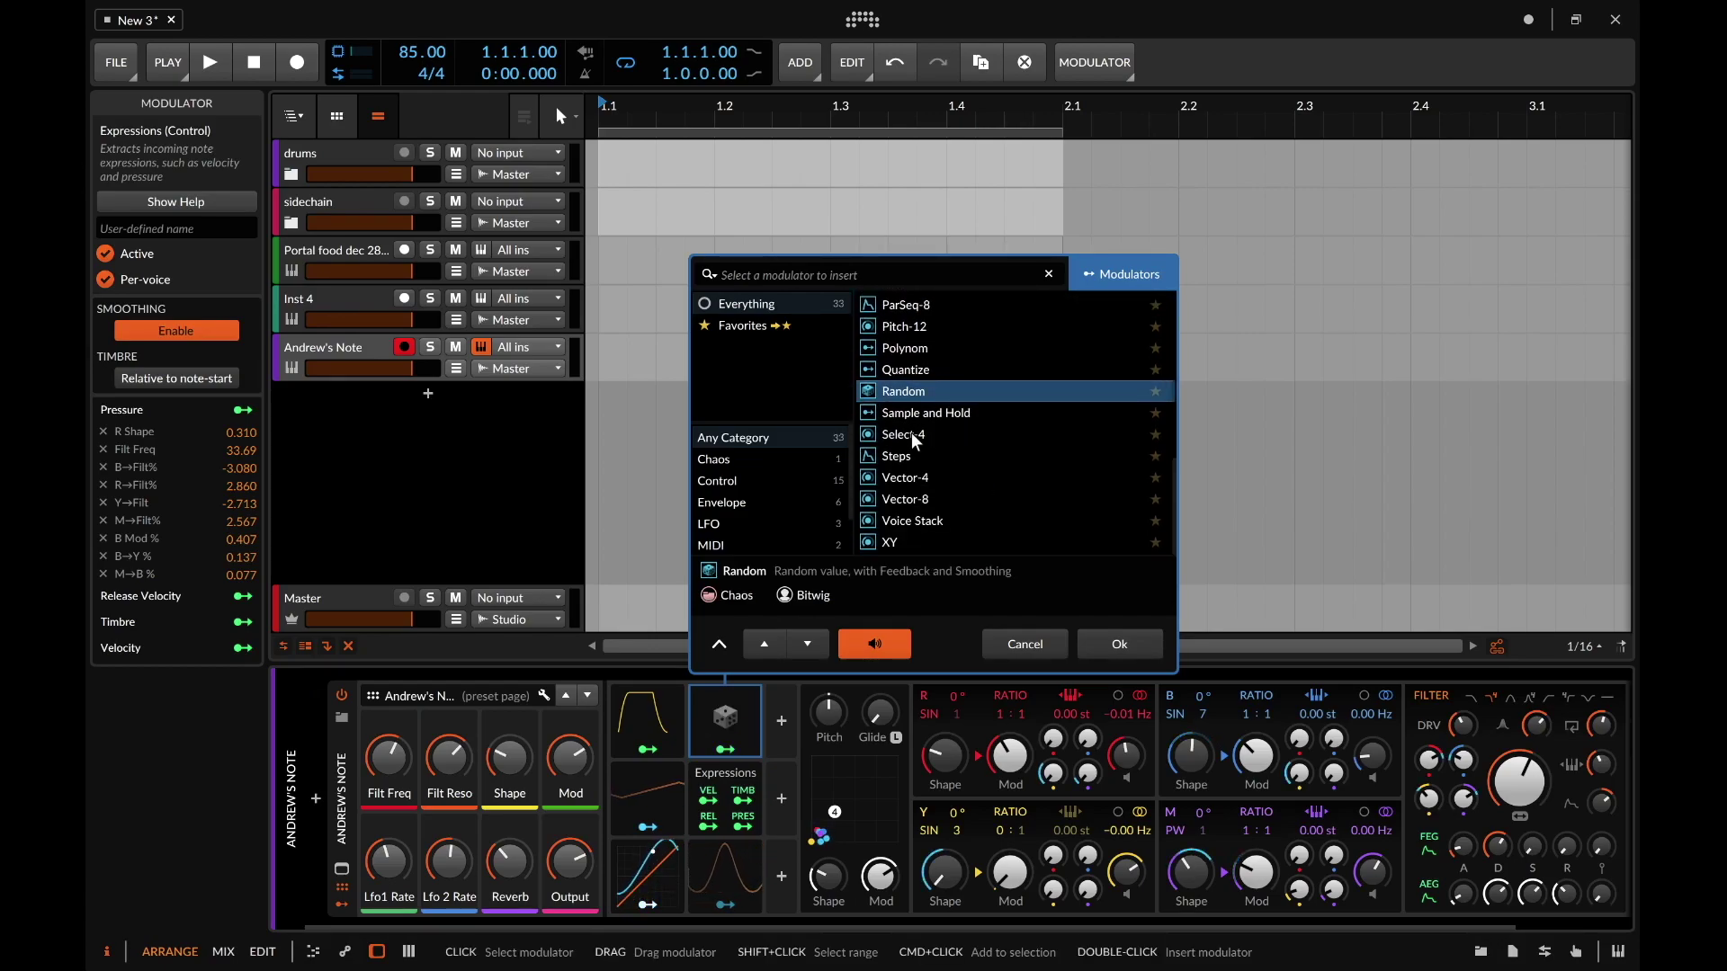
{"action": "scroll", "coordinate": [890, 461], "scroll_direction": "up", "scroll_amount": 20}
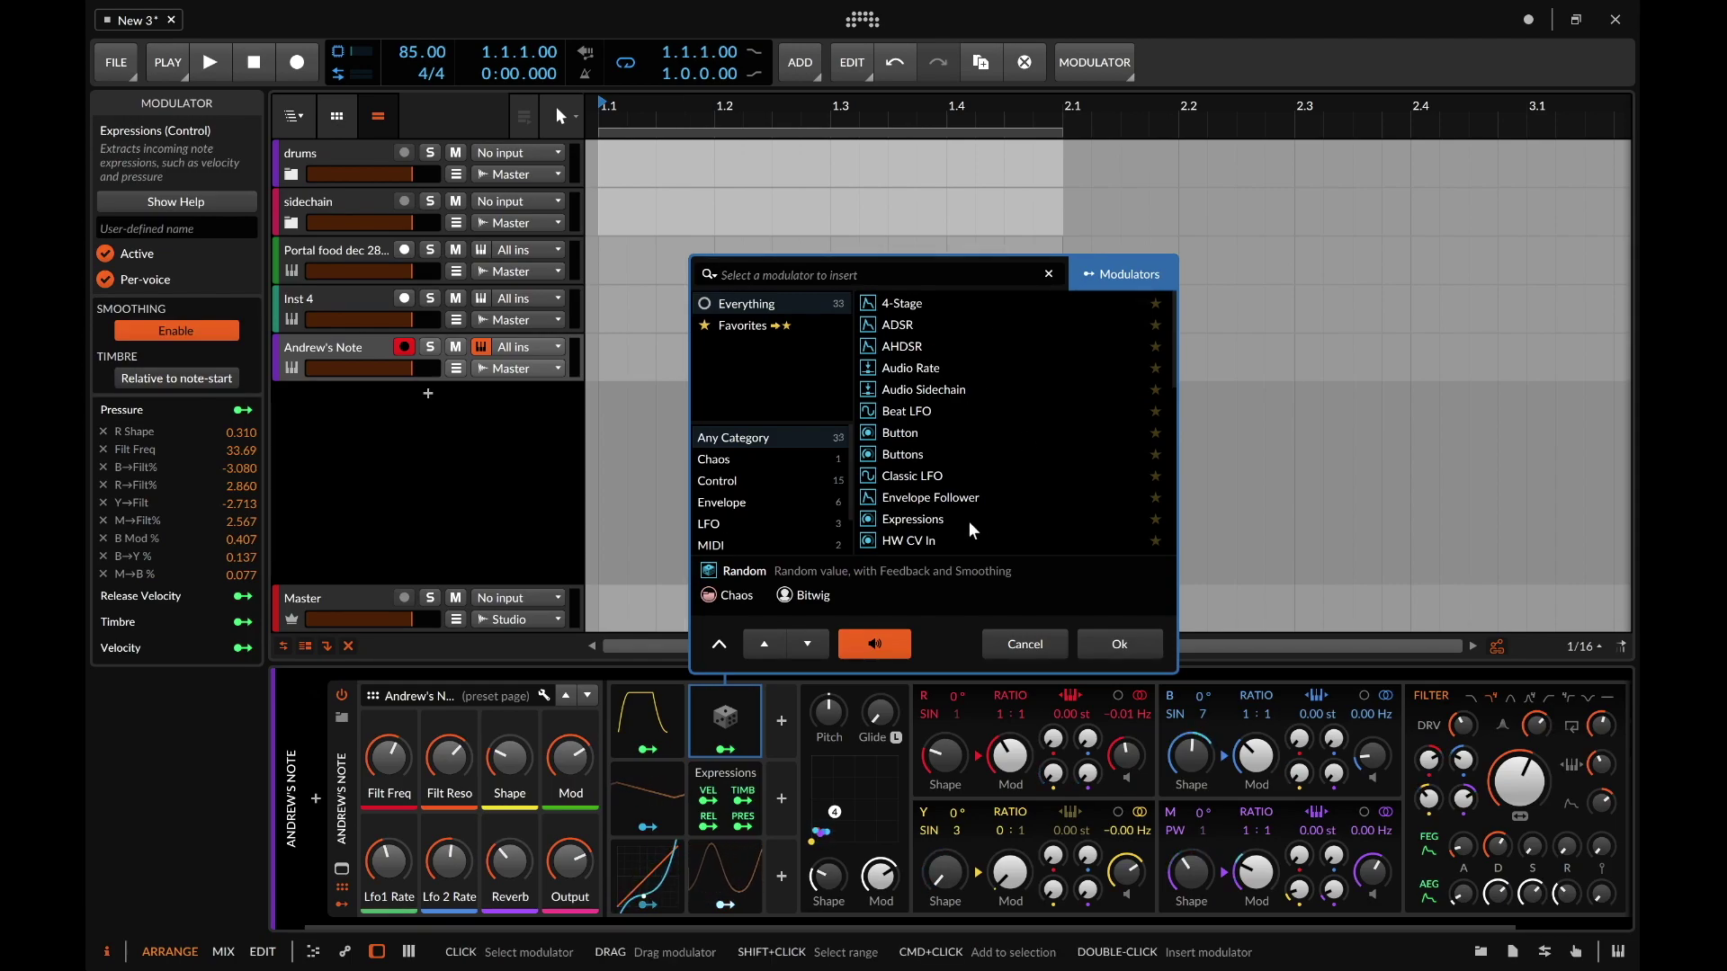
{"action": "left_click", "coordinate": [1120, 642]}
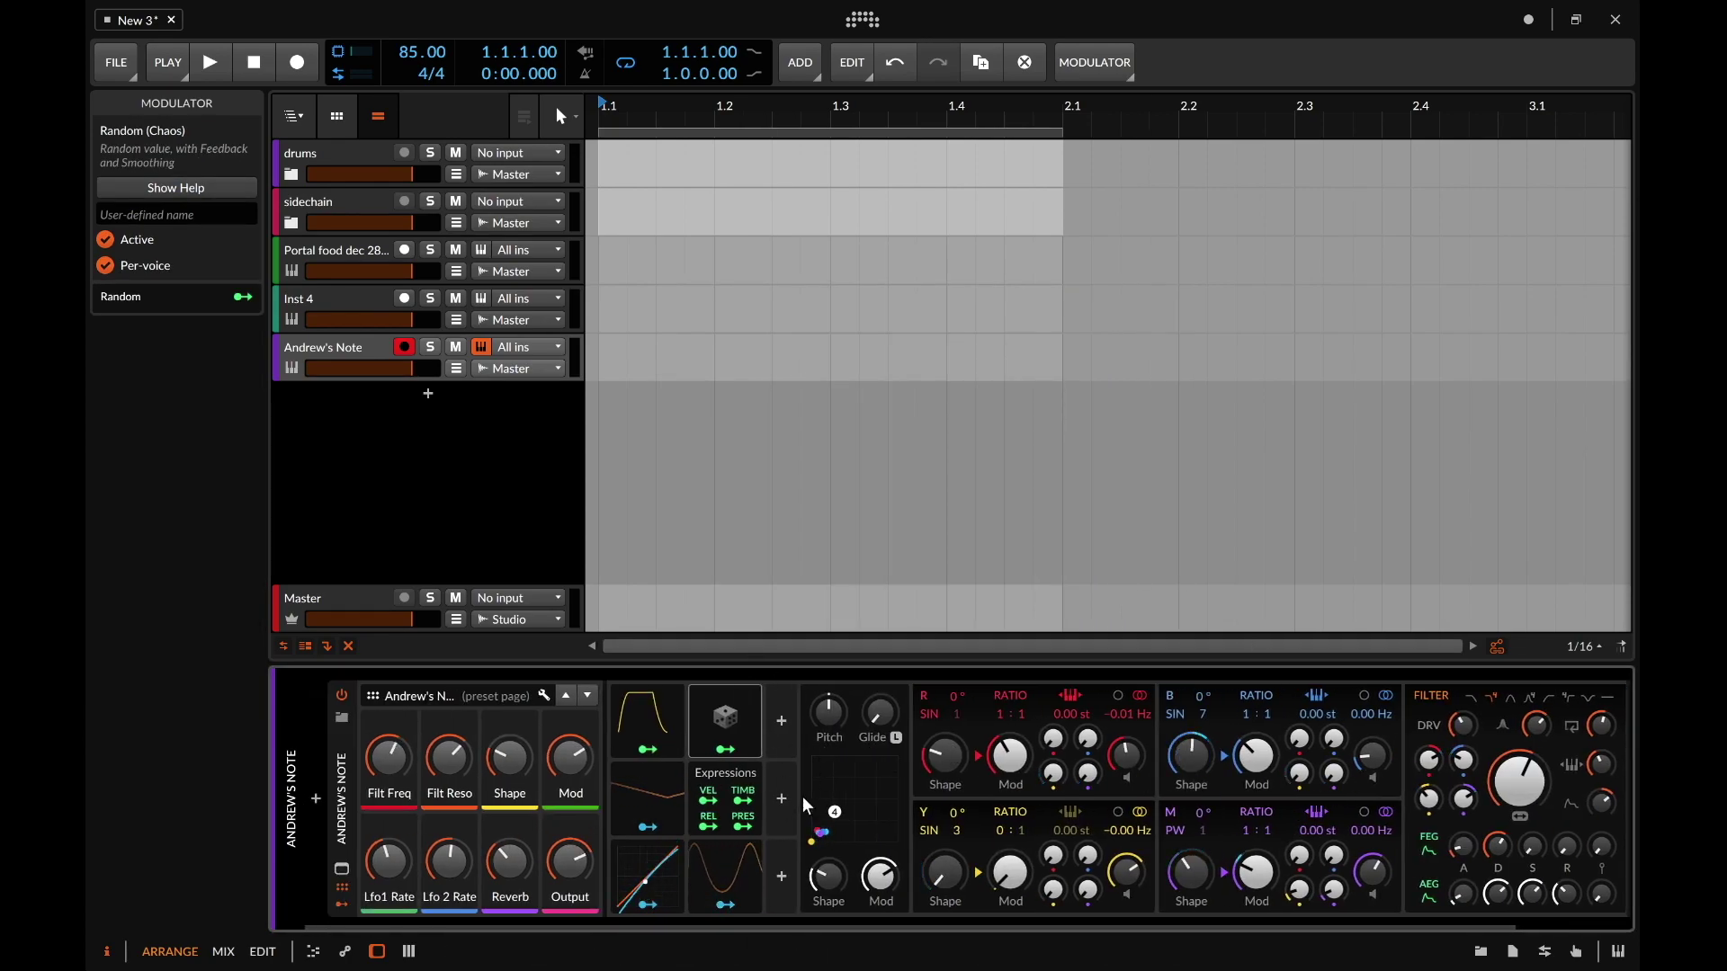
Step: Add an Envelope Follower modulator in another slot of the Phase-4
{"action": "left_click", "coordinate": [784, 722]}
{"action": "left_click", "coordinate": [1022, 504]}
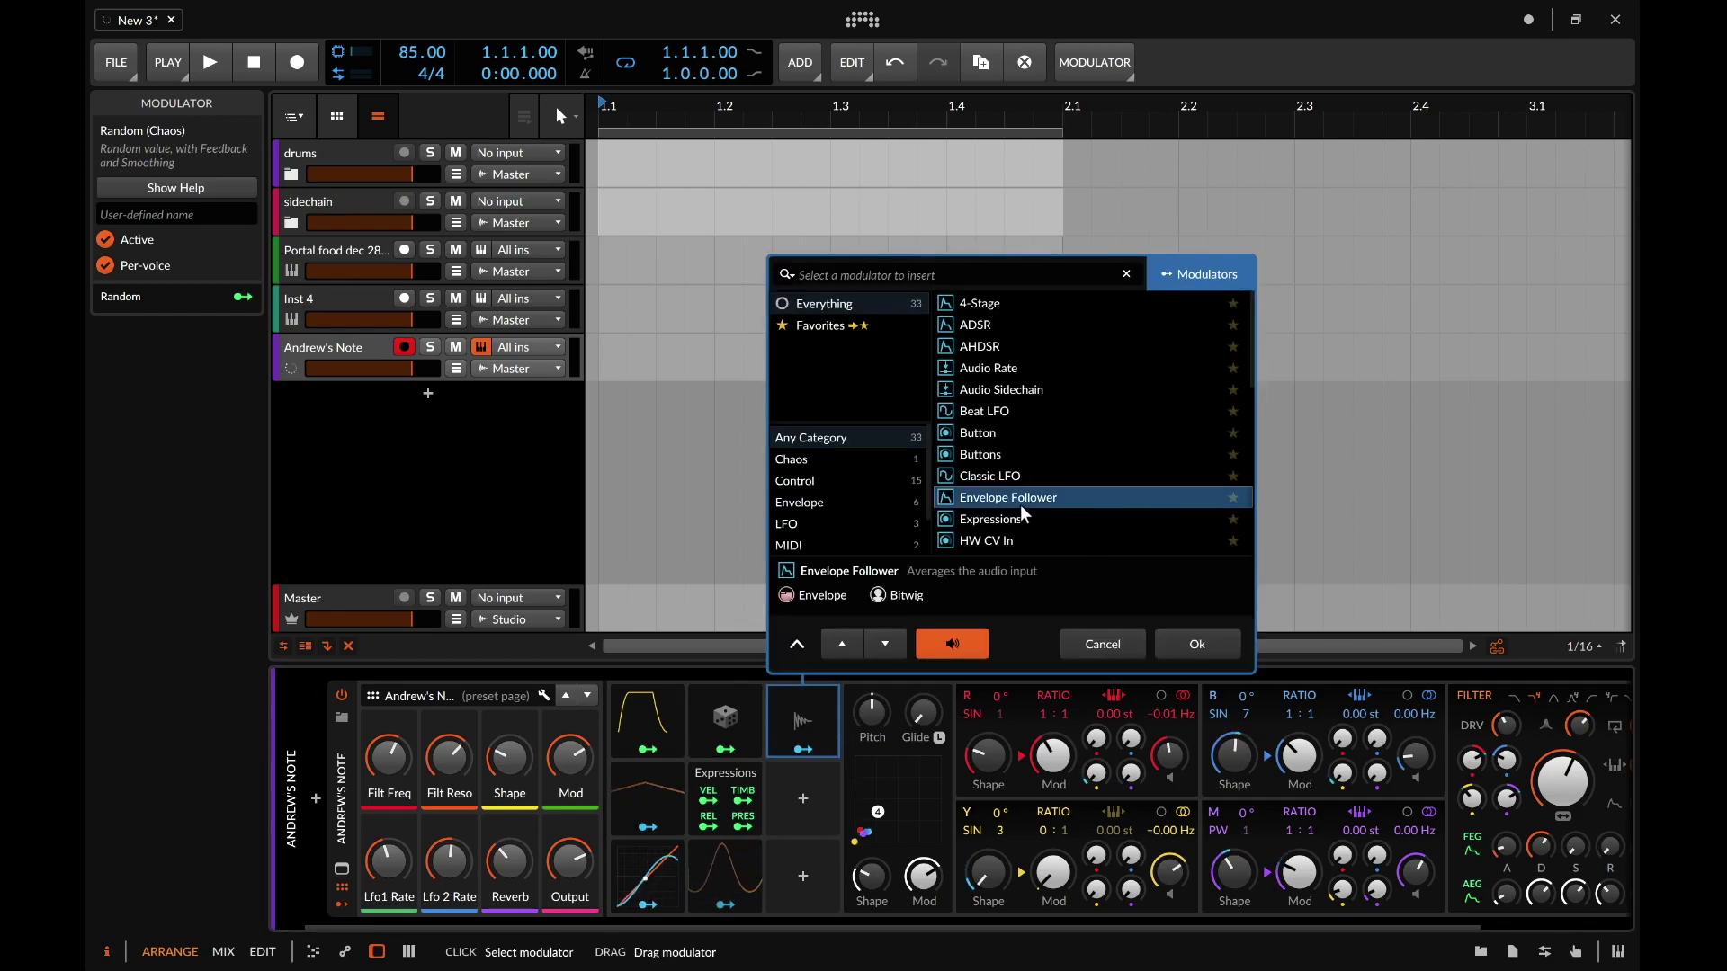
{"action": "left_click", "coordinate": [1197, 643]}
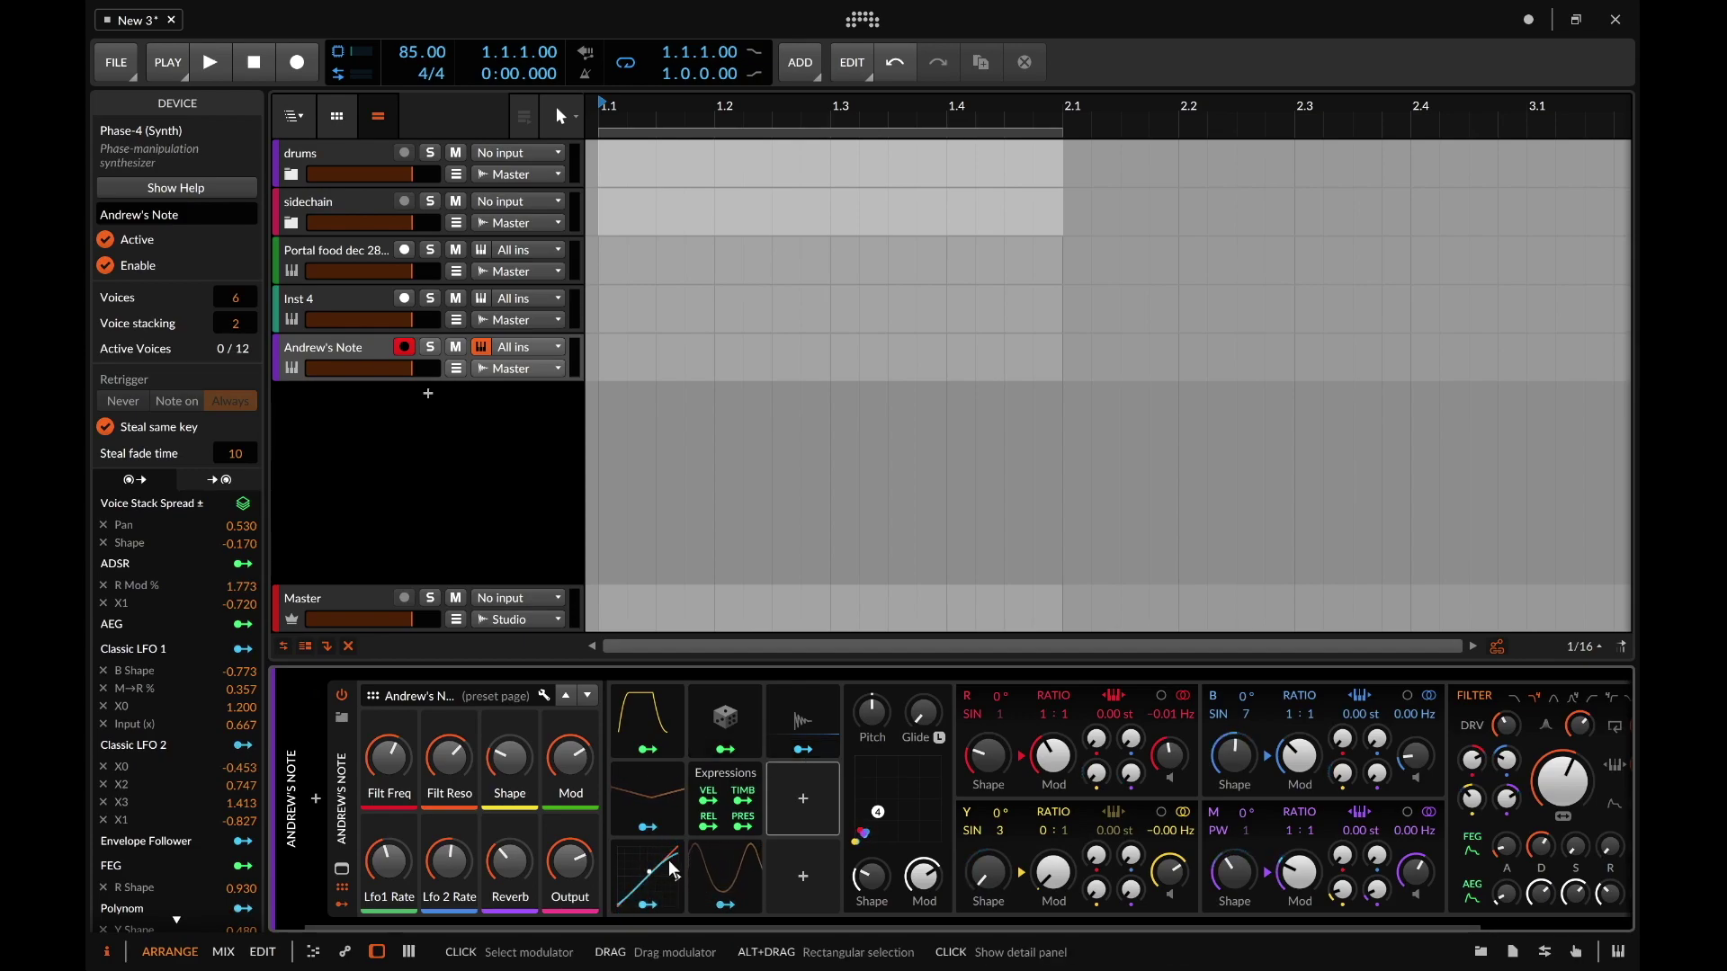
Step: Map the Random modulator to Classic LFO 2's Rate with a depth of -3.700
{"action": "left_click", "coordinate": [341, 905]}
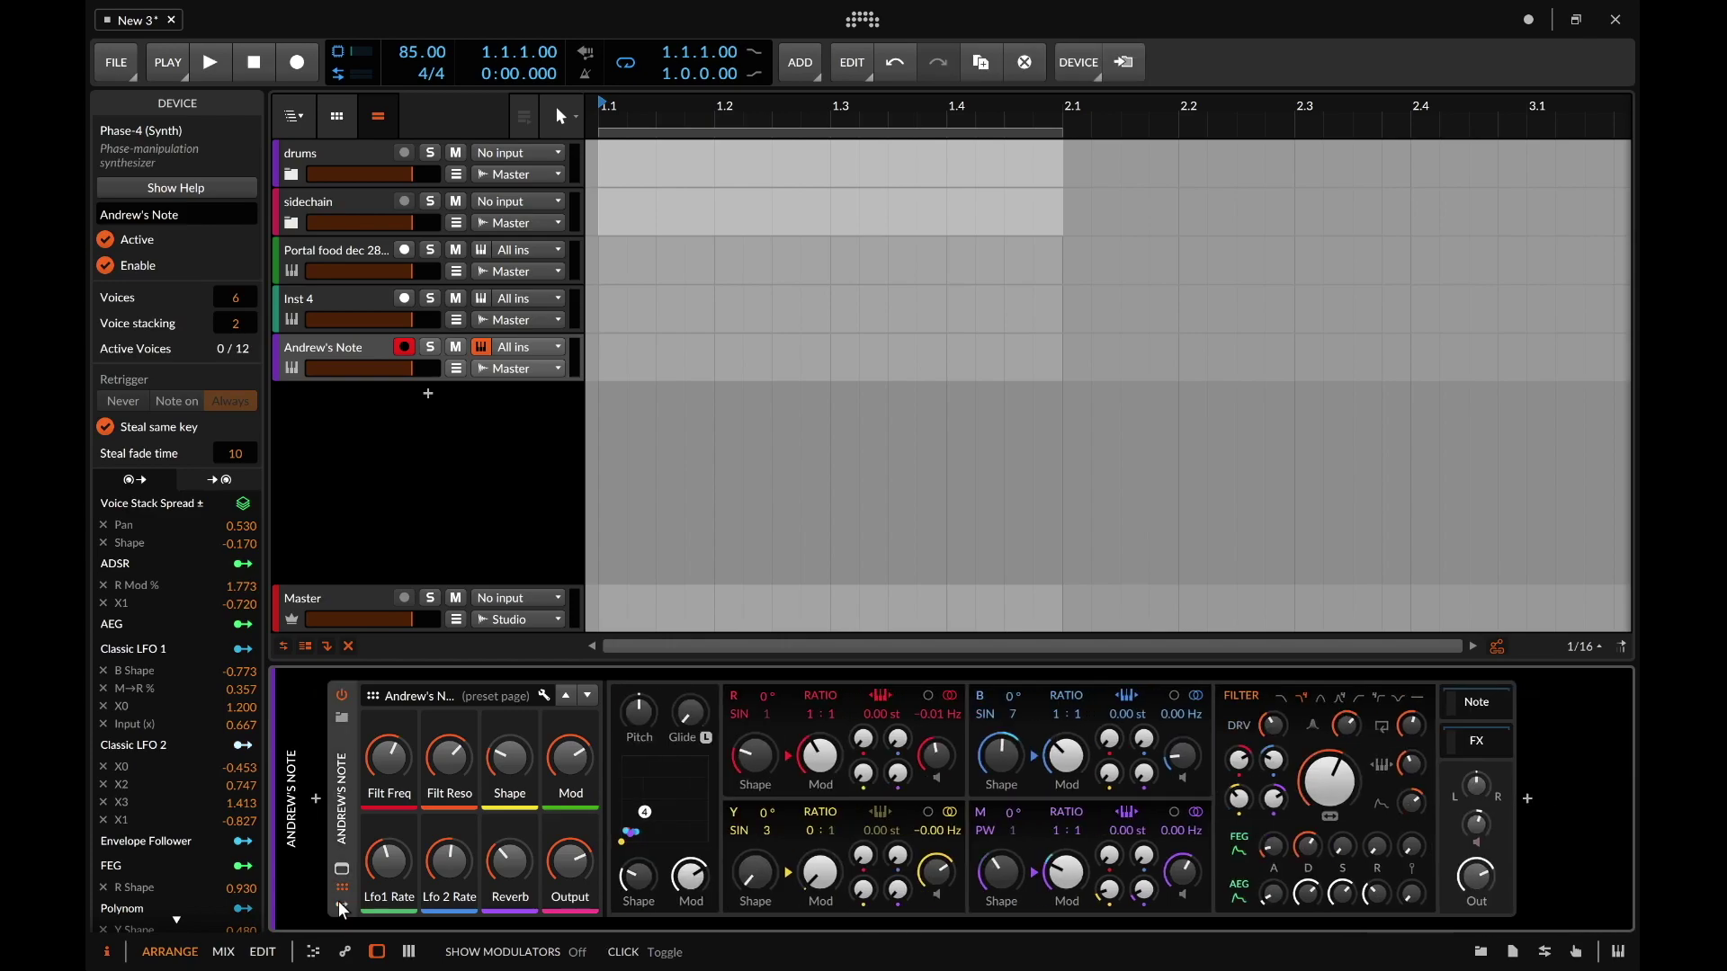
{"action": "left_click", "coordinate": [339, 905]}
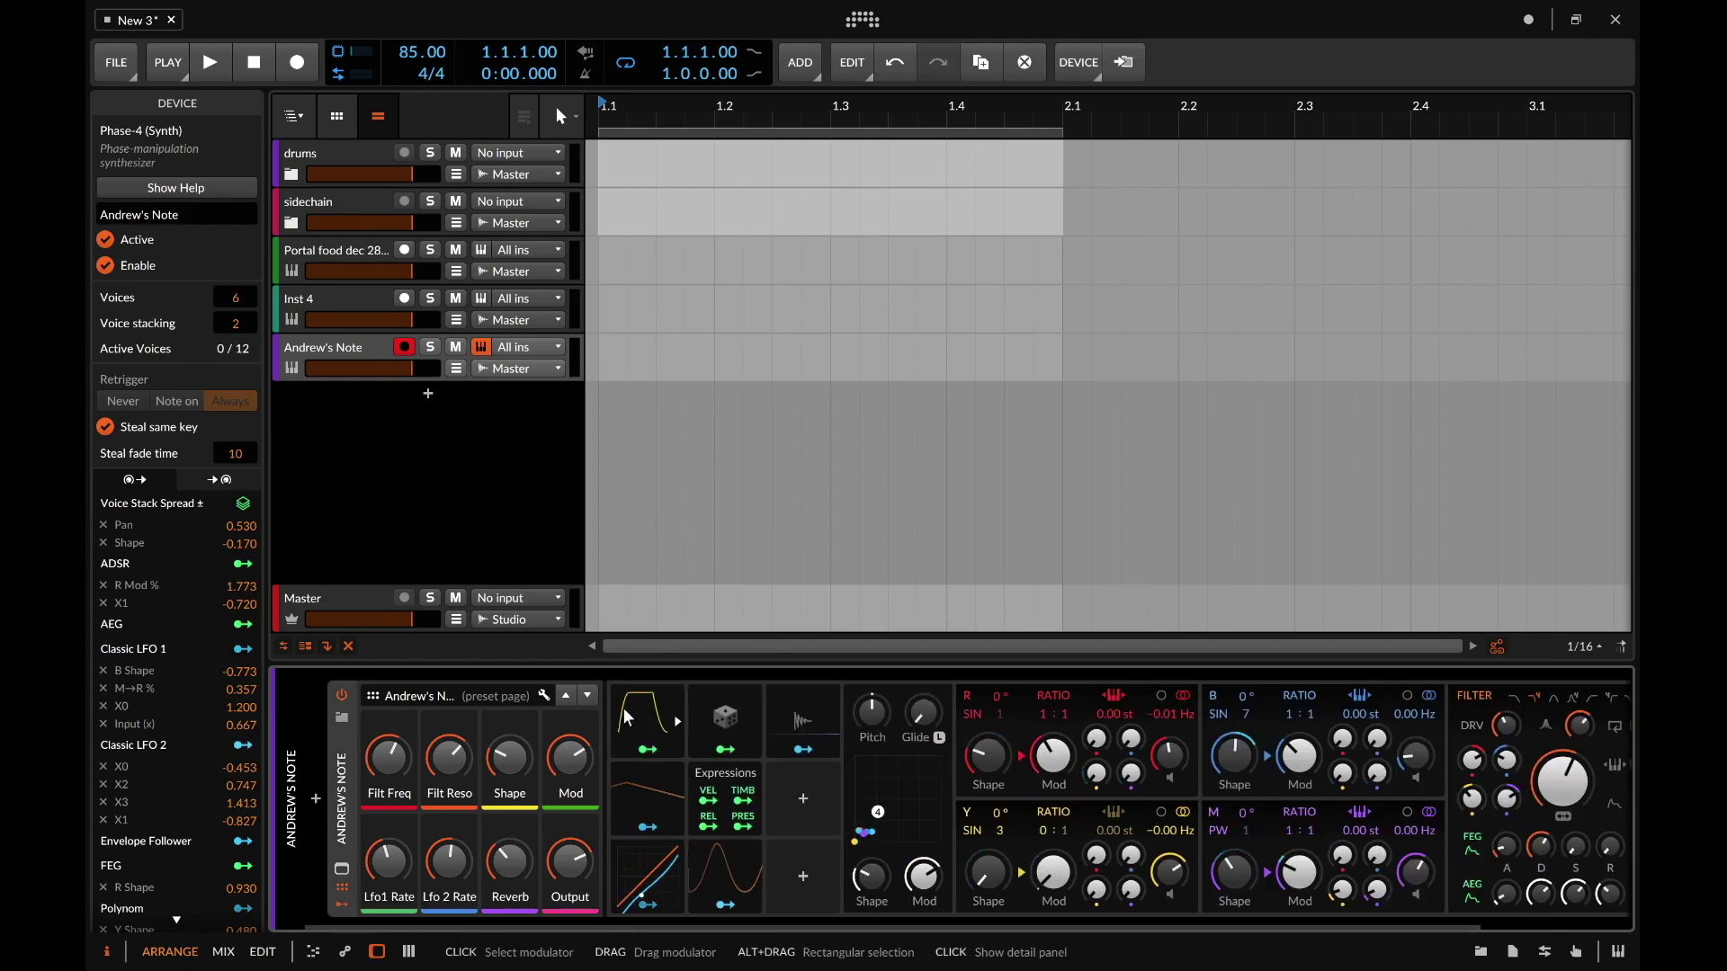
{"action": "left_click", "coordinate": [726, 747]}
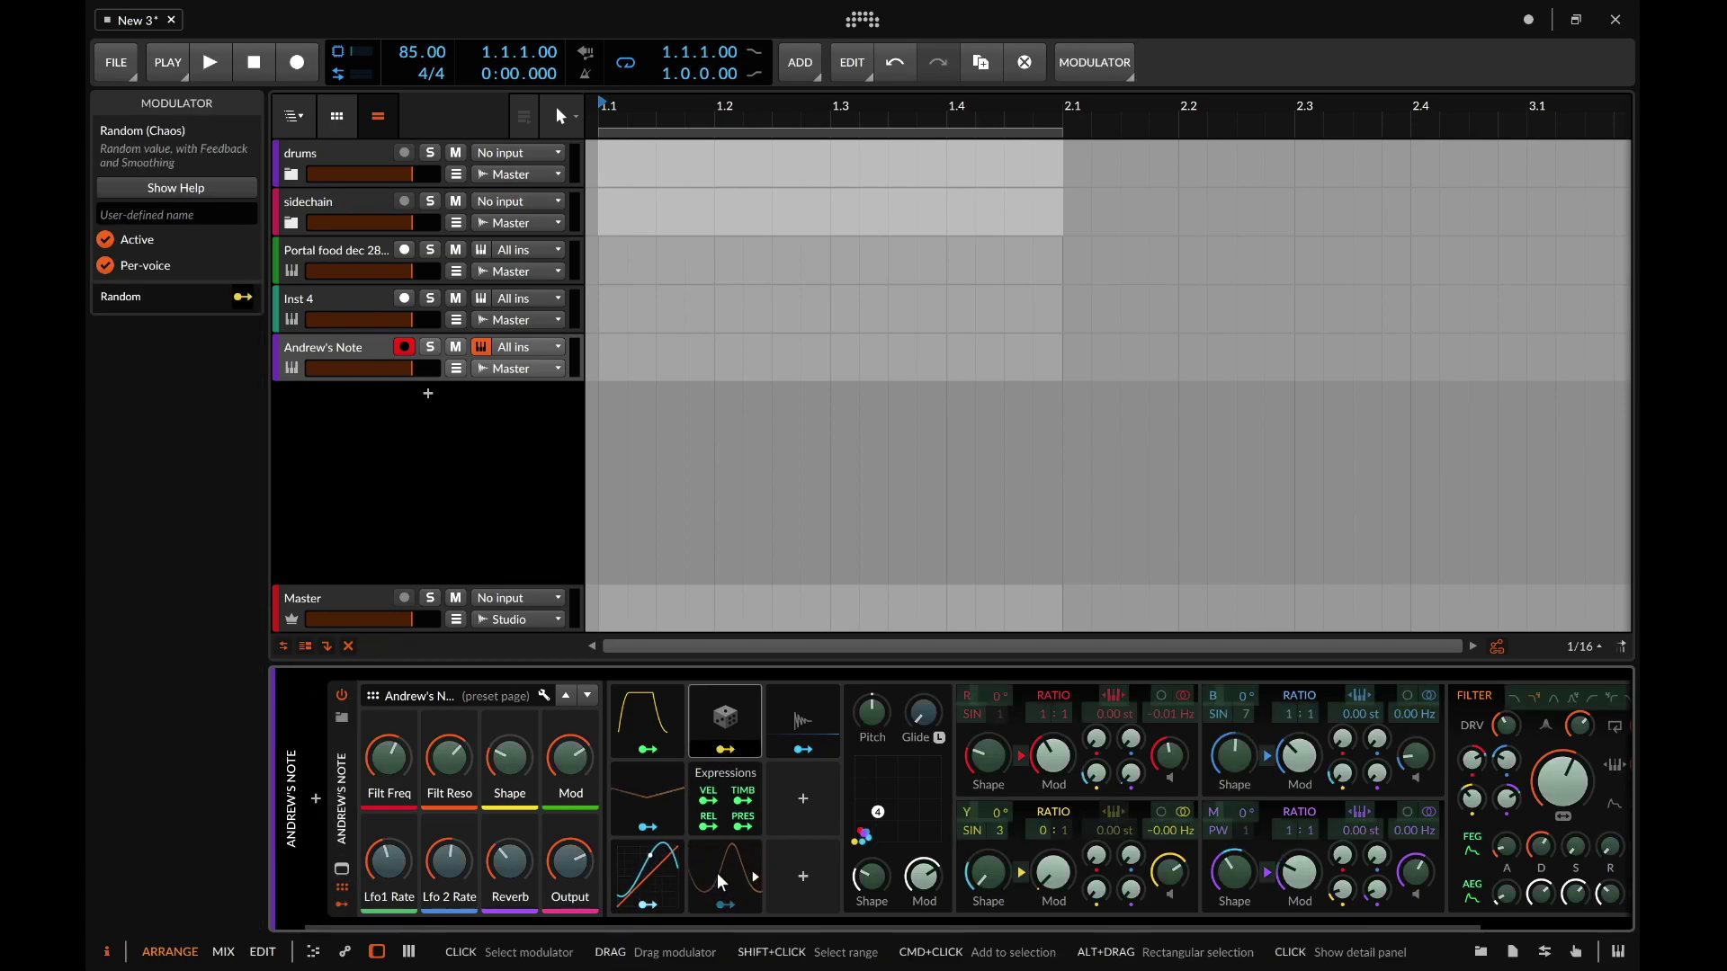
{"action": "left_click", "coordinate": [749, 873]}
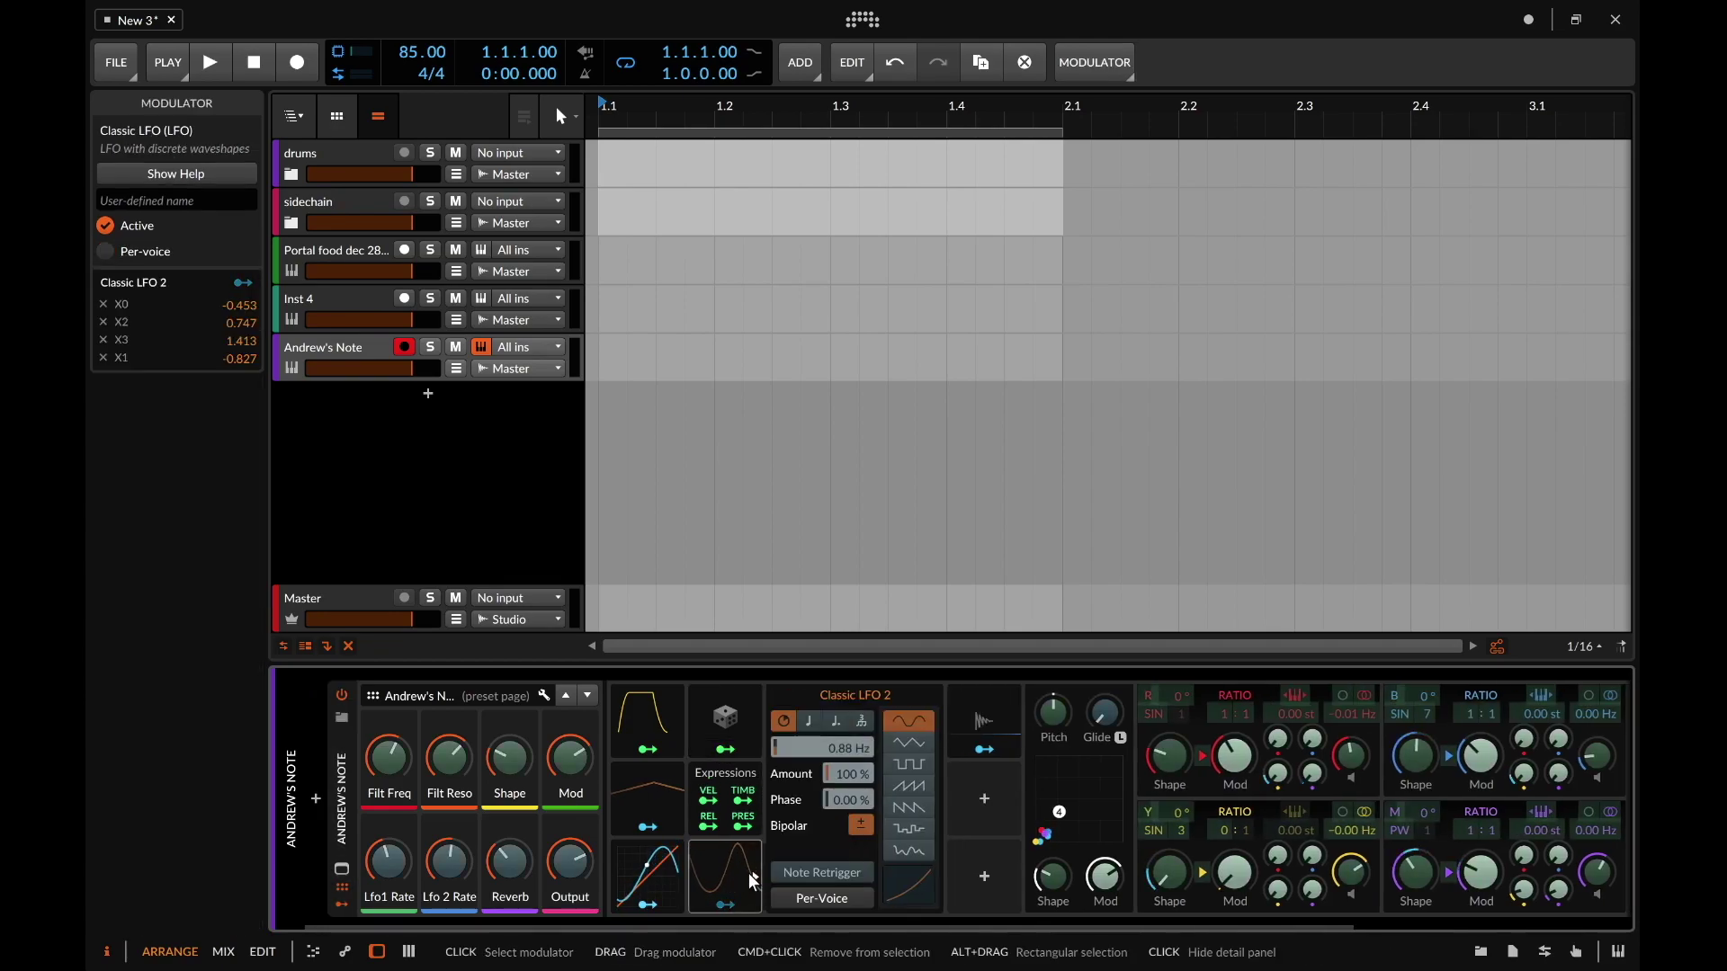
{"action": "right_click", "coordinate": [860, 752]}
{"action": "left_click", "coordinate": [845, 741]}
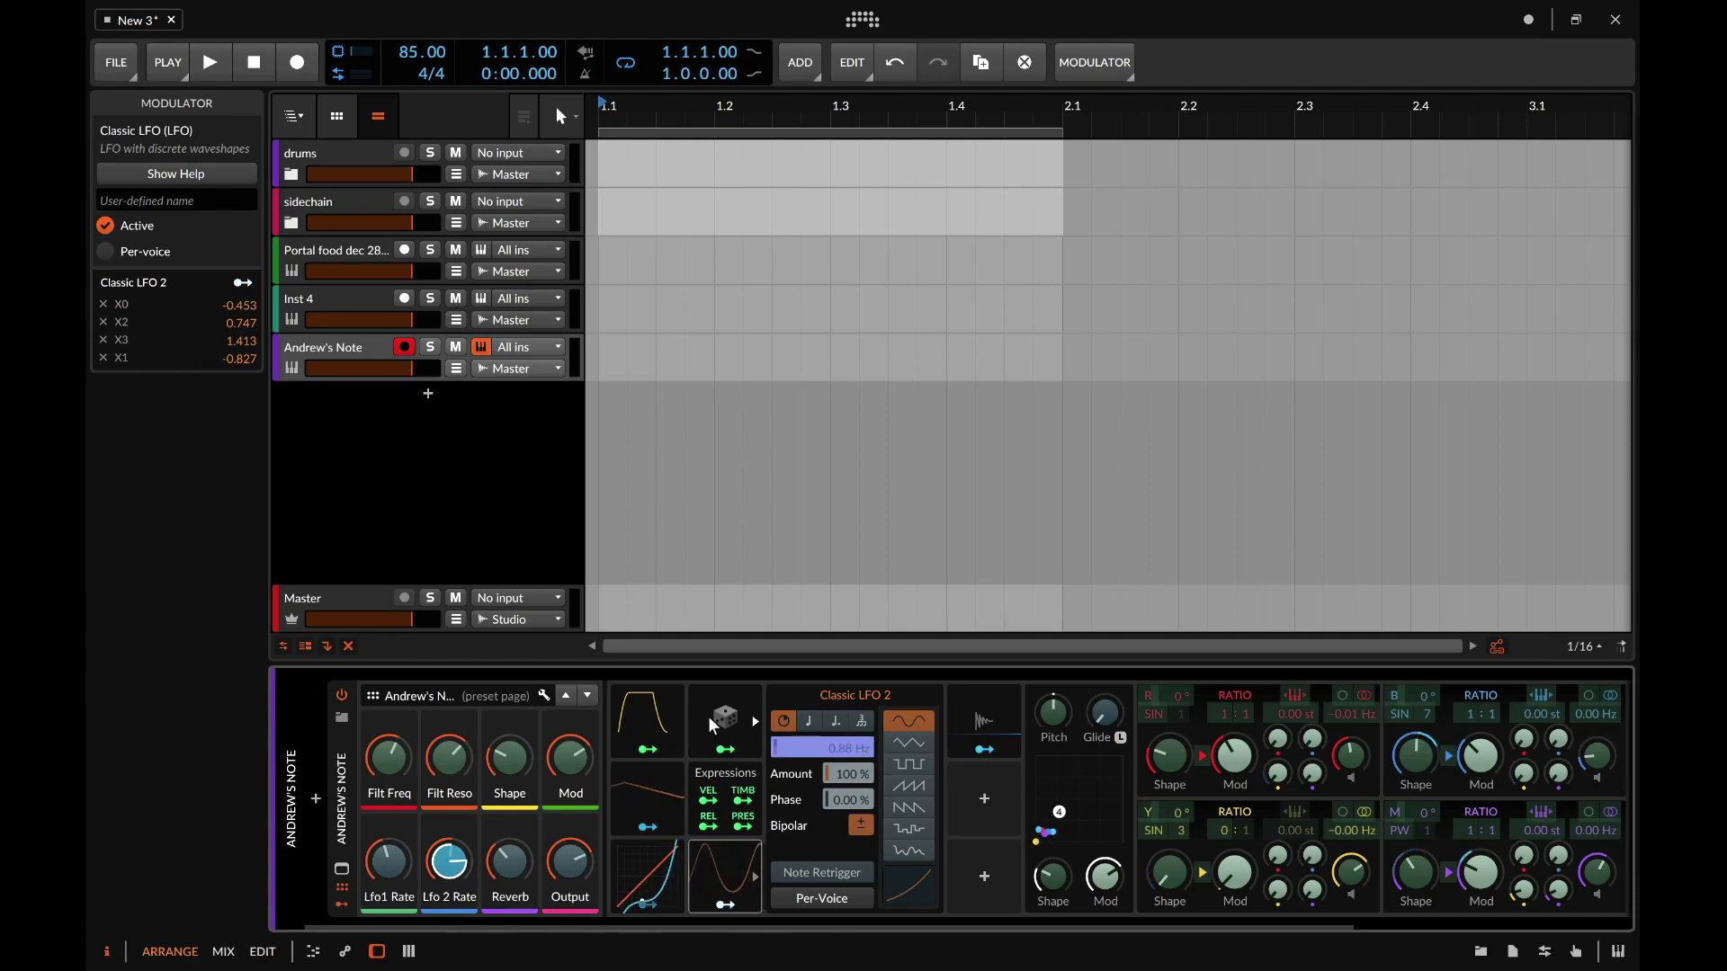
{"action": "left_click", "coordinate": [715, 899]}
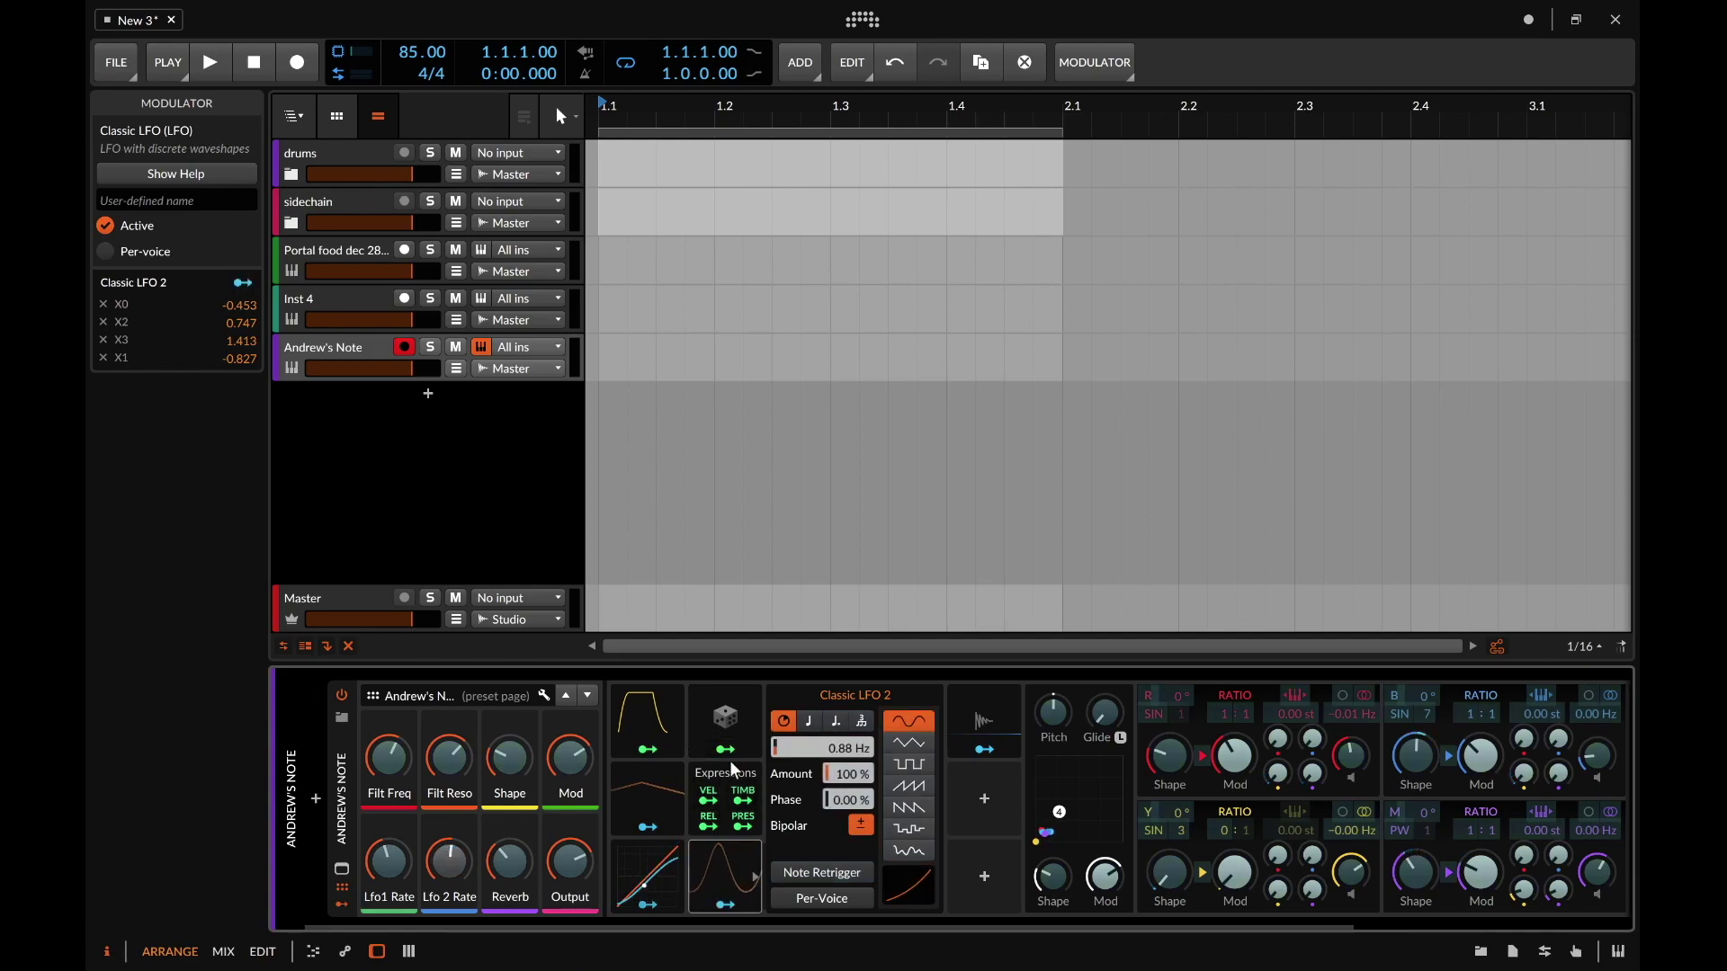
Step: Expand the Random modulator and lower its Rate from 1.00 to 0.19
{"action": "left_click", "coordinate": [732, 719]}
{"action": "left_click", "coordinate": [746, 720]}
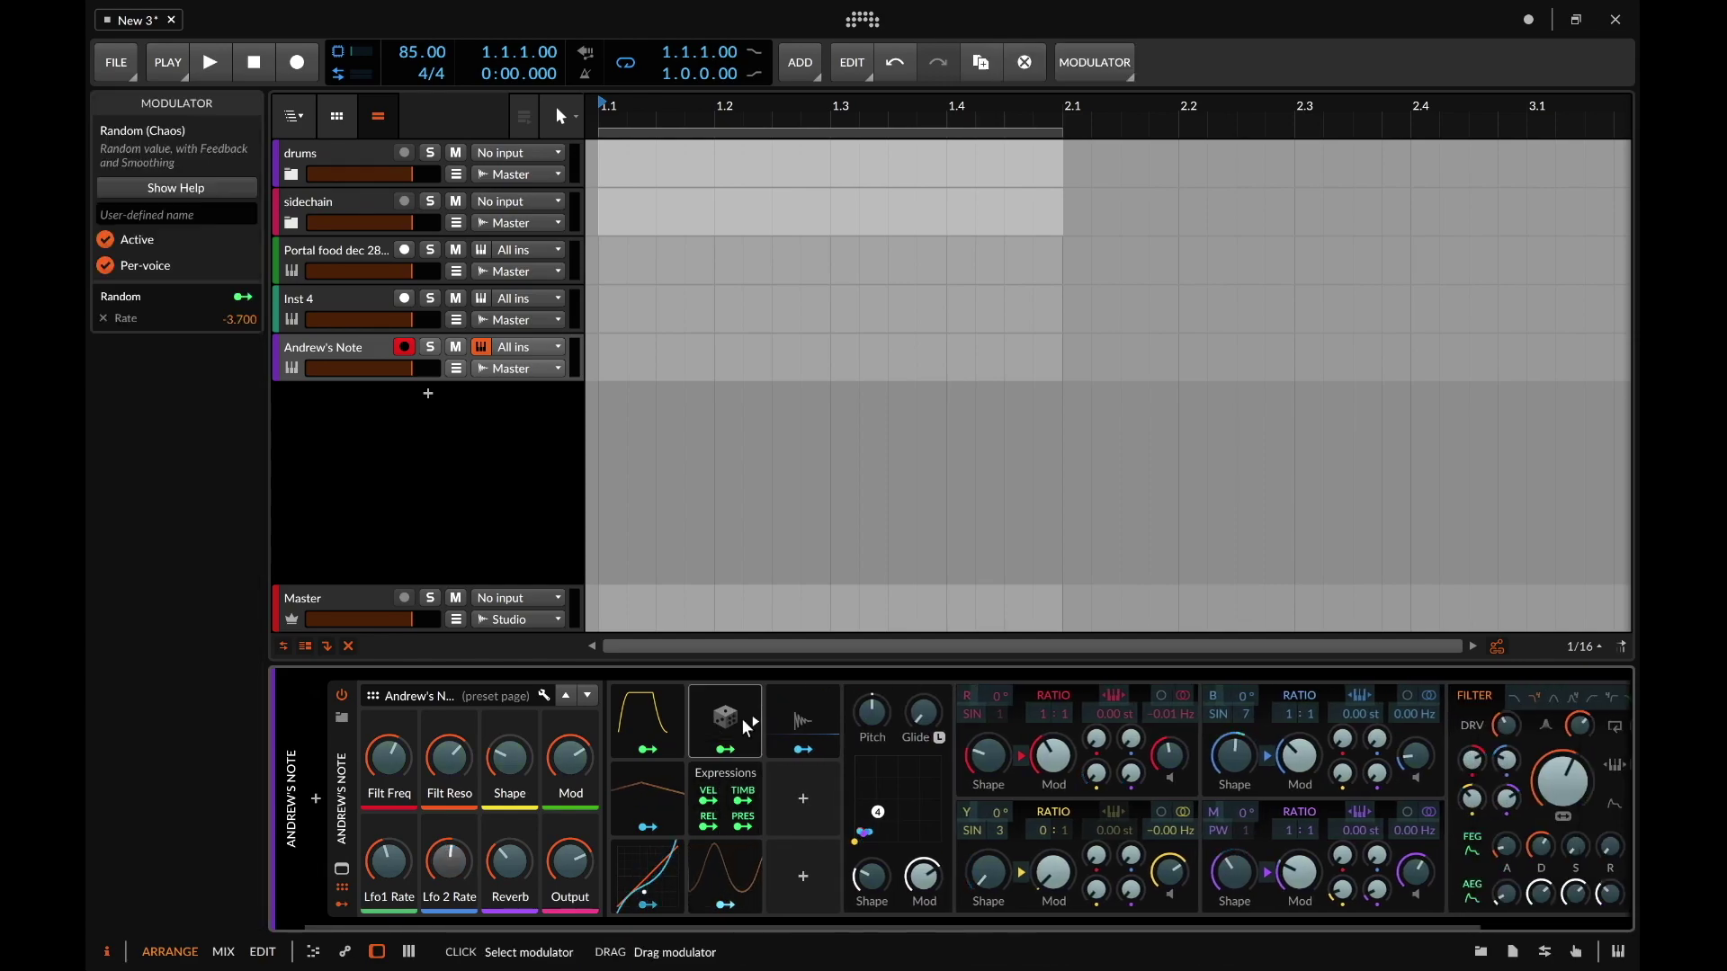
{"action": "left_click", "coordinate": [753, 720]}
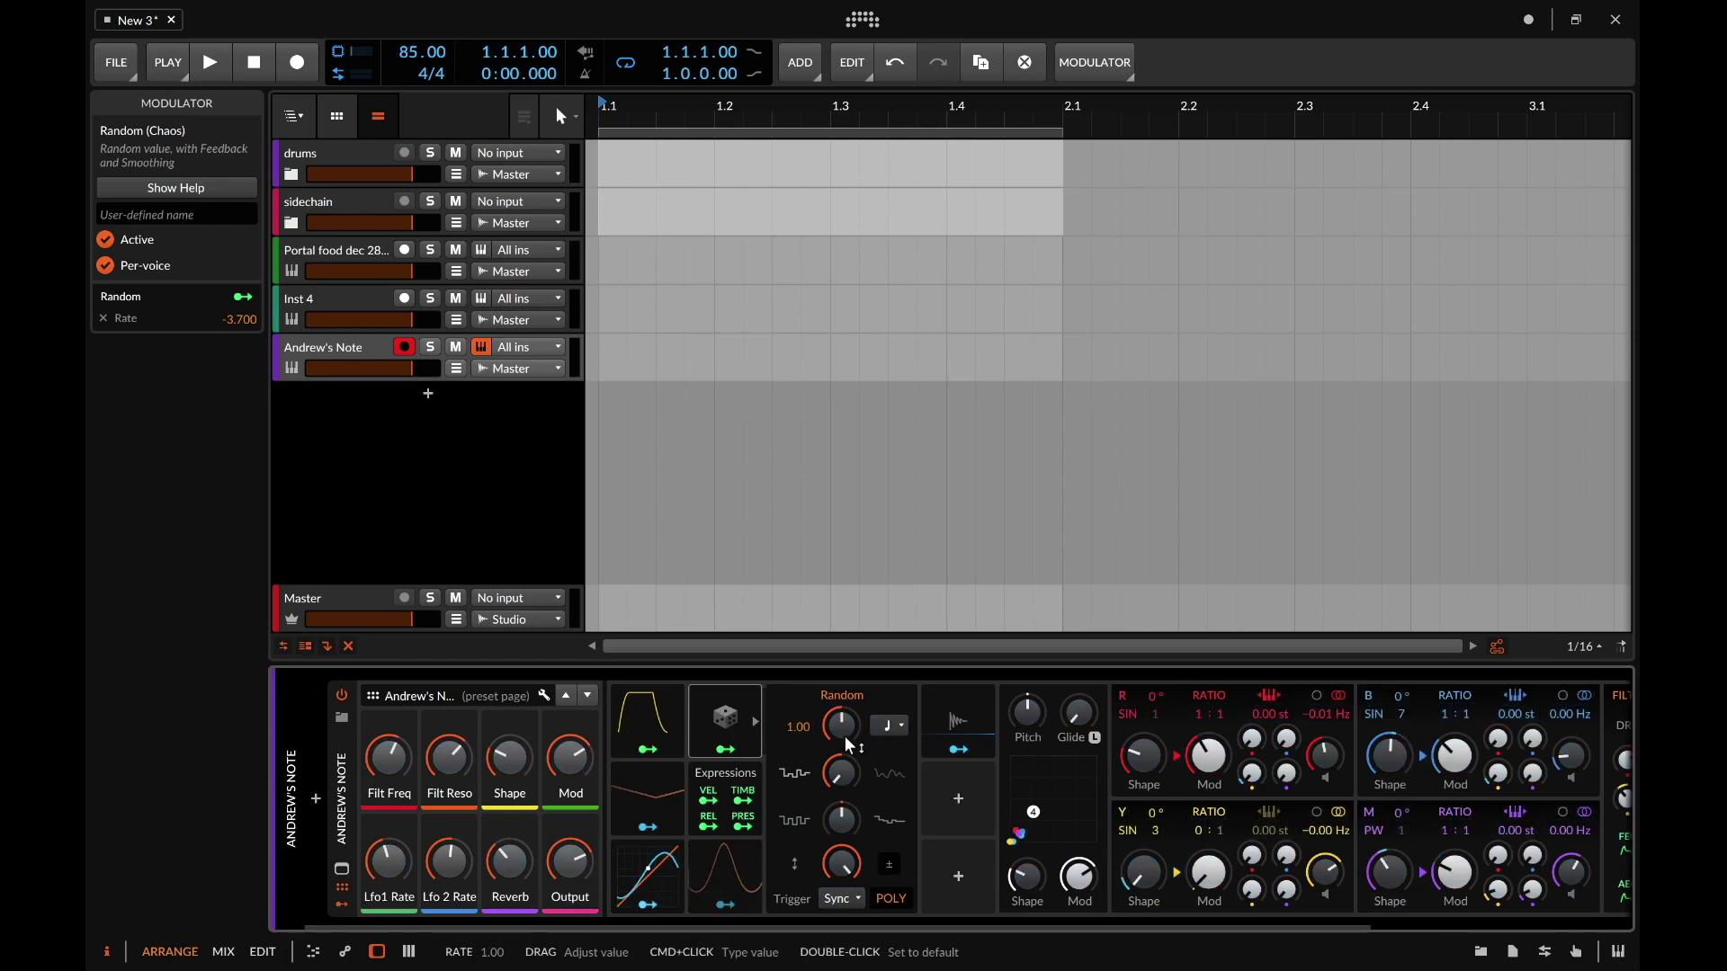
{"action": "left_click_drag", "start_coordinate": [845, 735], "coordinate": [841, 743]}
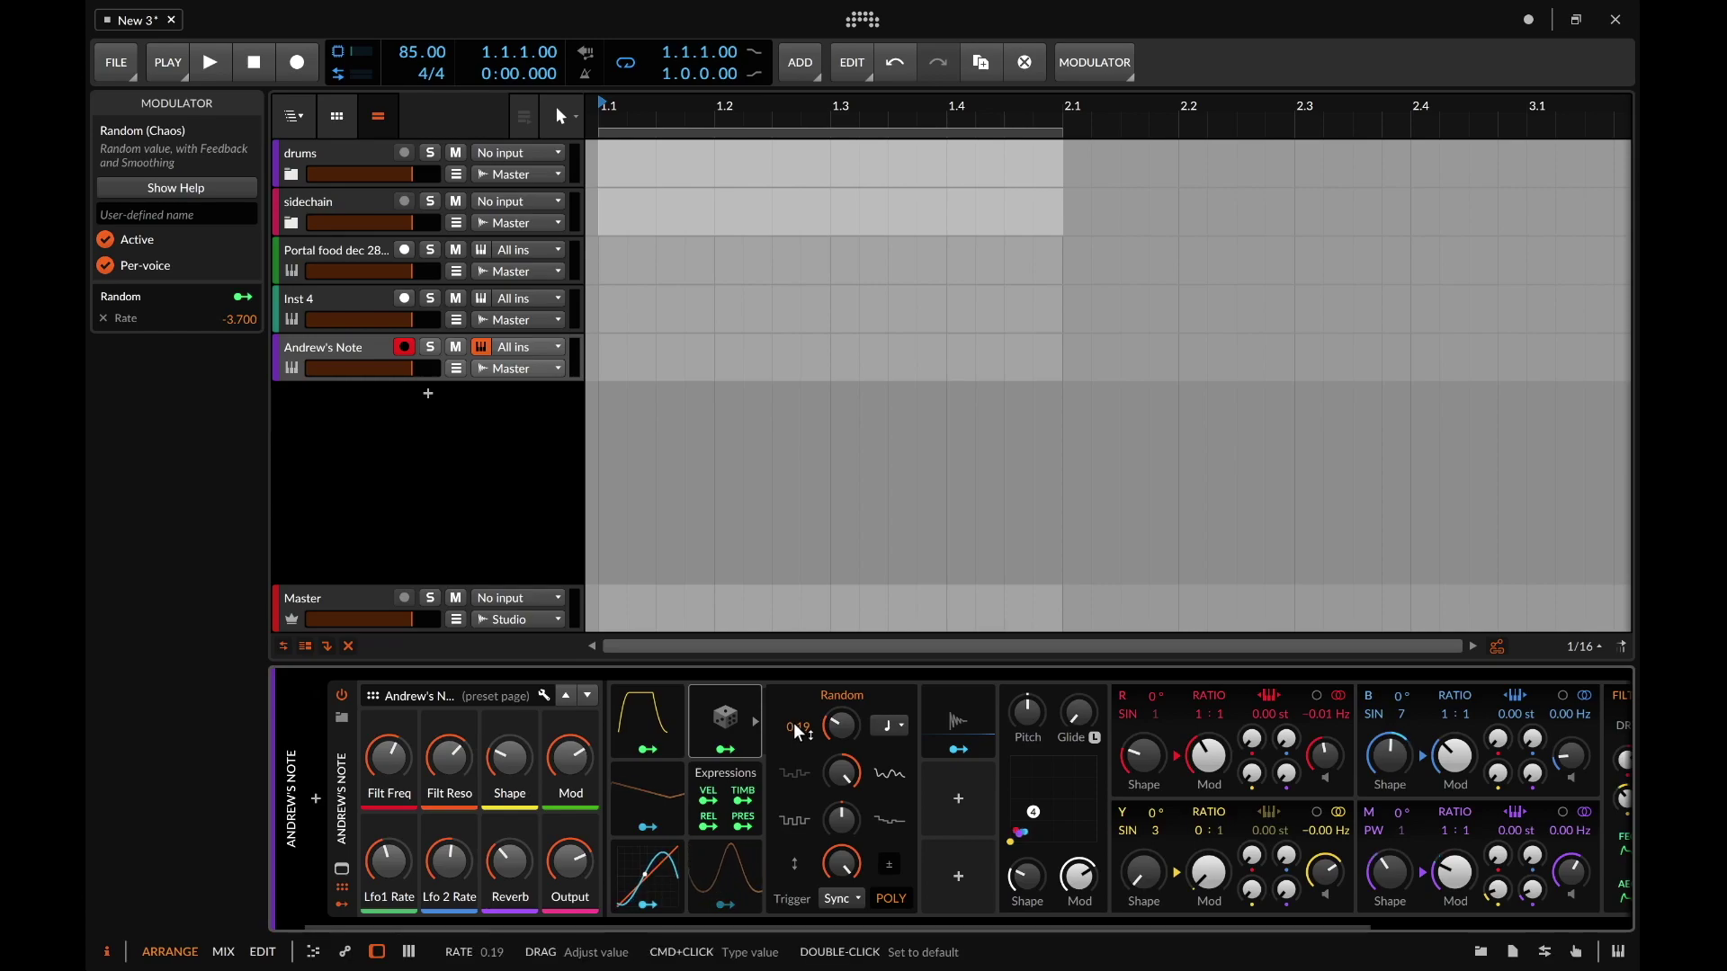